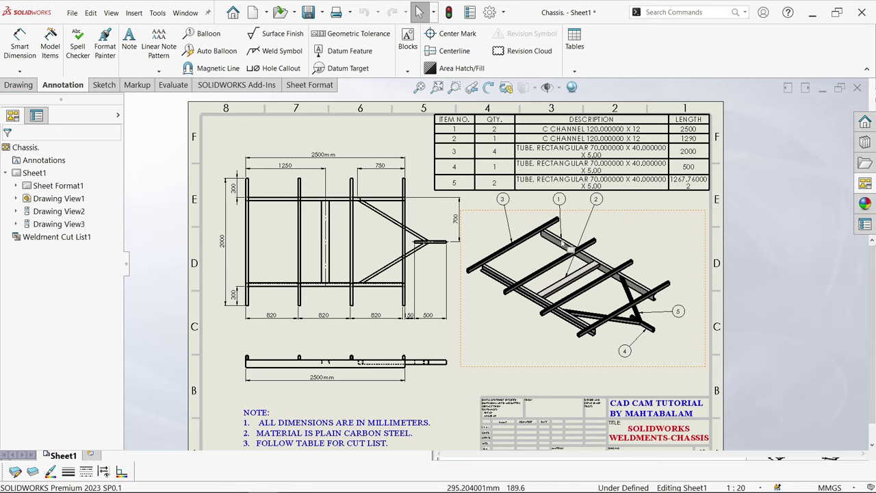
- Study the reference chassis drawing: top view, side view, isometric view, parts table and notes
scroll(494, 262, "down", 3)
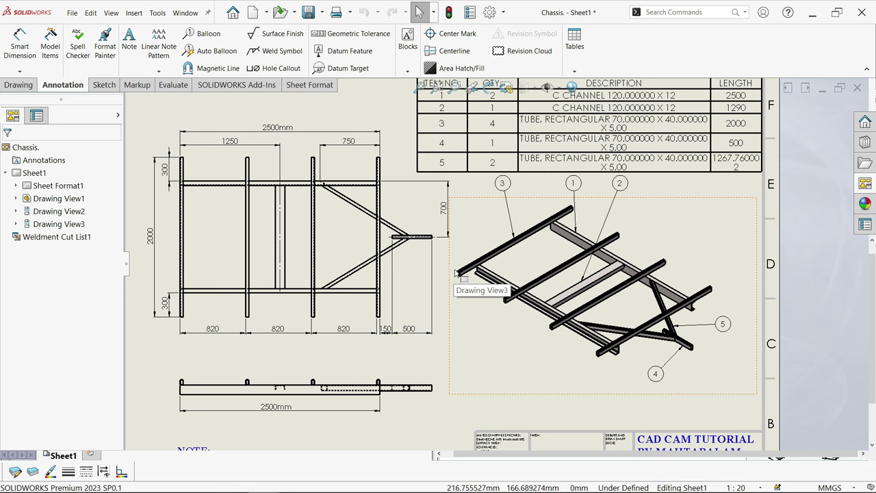
scroll(457, 274, "up", 3)
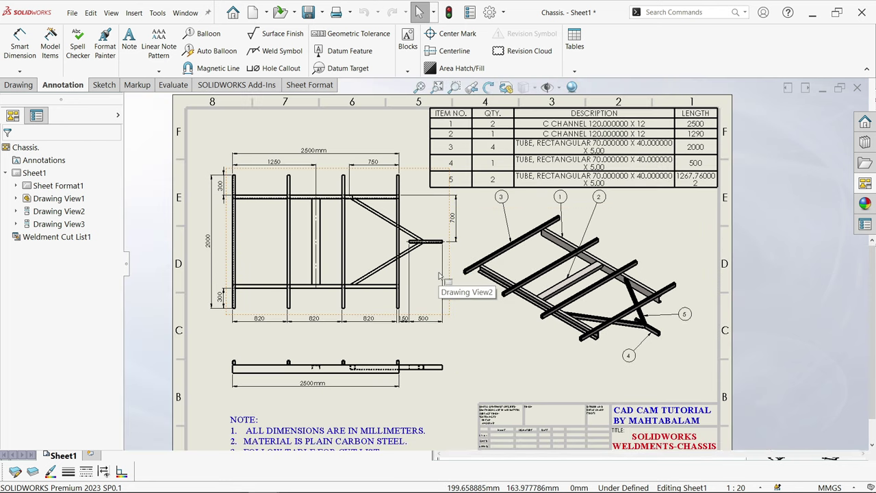
scroll(439, 276, "down", 1)
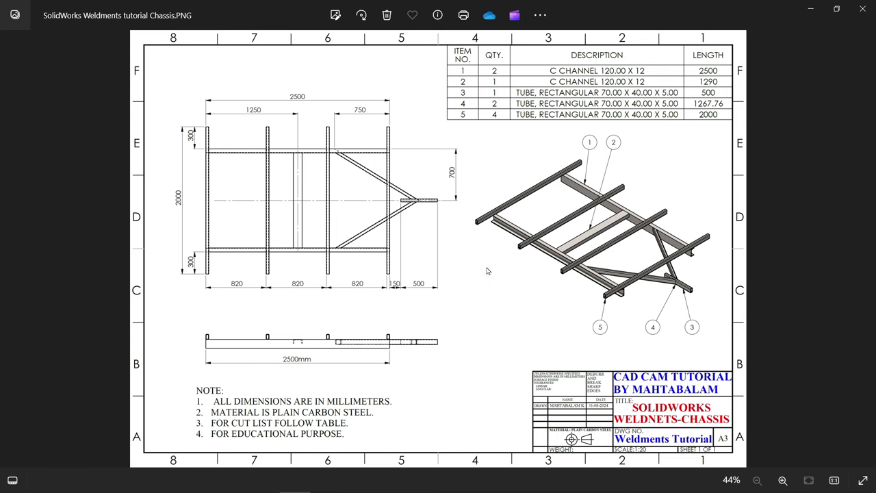
scroll(305, 174, "up", 1)
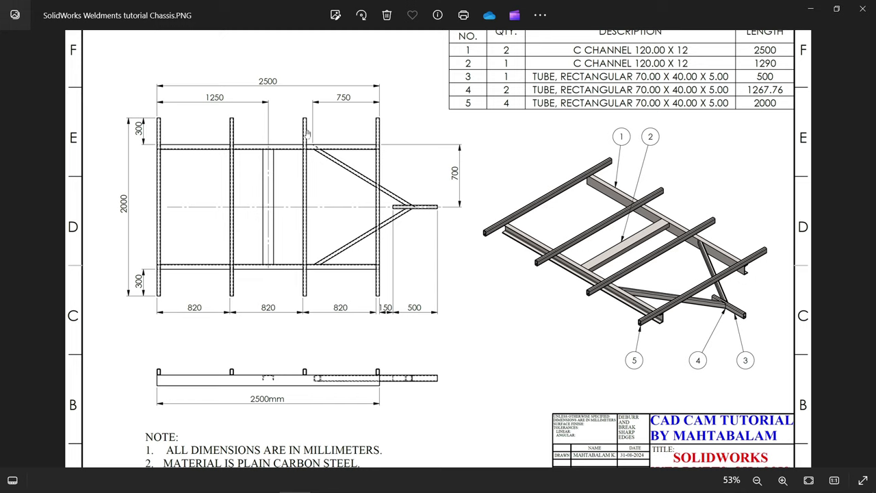
scroll(311, 201, "up", 2)
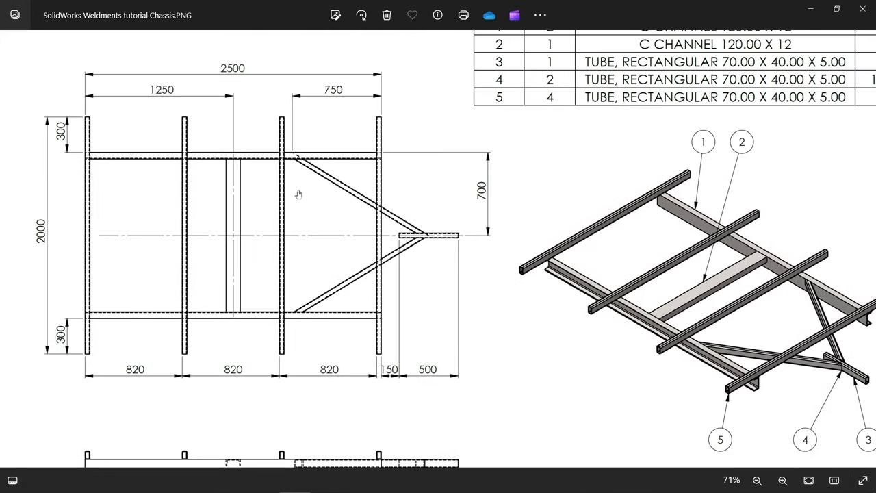
mouse_move(309, 214)
left_mouse_down()
mouse_move(330, 236)
mouse_move(345, 230)
left_mouse_up()
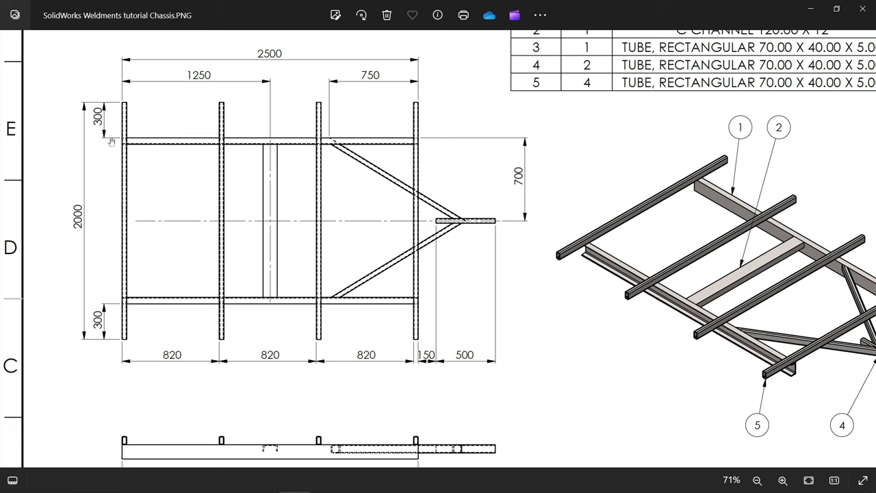
scroll(118, 144, "up", 2)
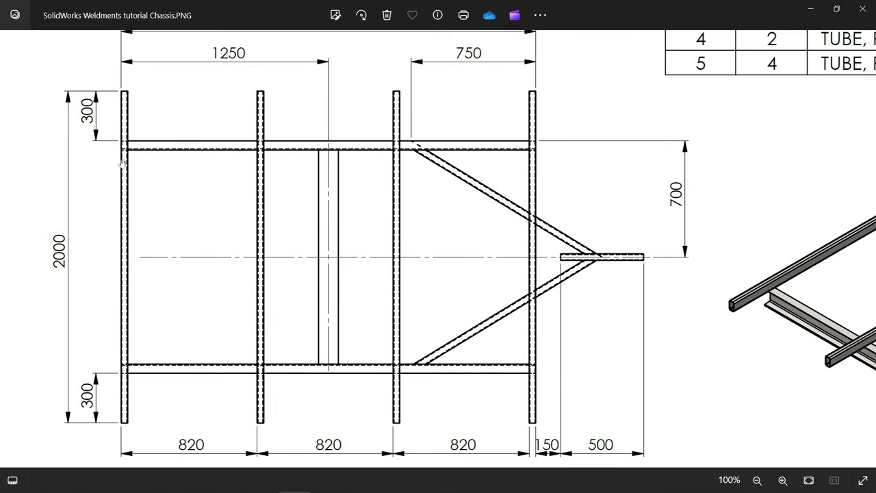
left_click_drag(547, 189, 336, 329)
left_click_drag(430, 303, 322, 303)
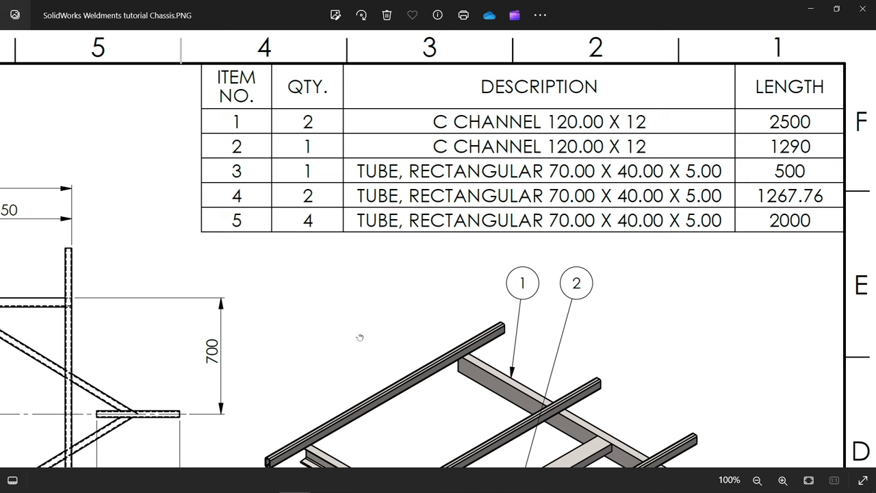
mouse_move(360, 337)
left_mouse_down()
mouse_move(456, 114)
mouse_move(433, 112)
left_mouse_up()
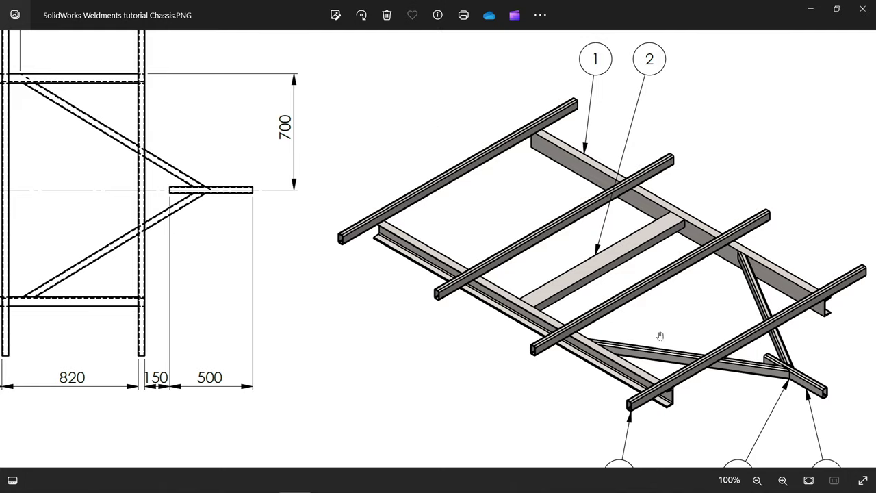
mouse_move(643, 335)
left_mouse_down()
mouse_move(577, 294)
mouse_move(637, 289)
left_mouse_up()
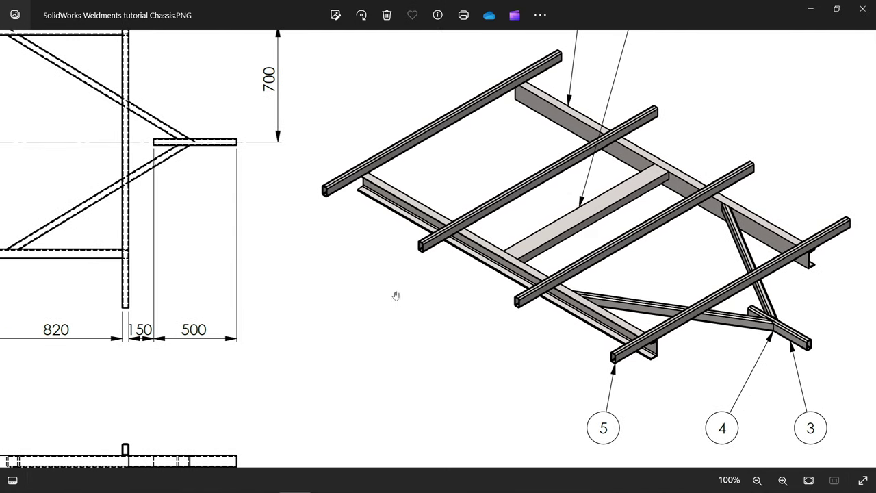
mouse_move(395, 295)
left_mouse_down()
mouse_move(514, 291)
mouse_move(537, 262)
left_mouse_up()
left_click_drag(449, 360, 465, 180)
mouse_move(475, 290)
left_mouse_down()
mouse_move(448, 229)
mouse_move(508, 176)
mouse_move(268, 175)
mouse_move(577, 144)
left_mouse_up()
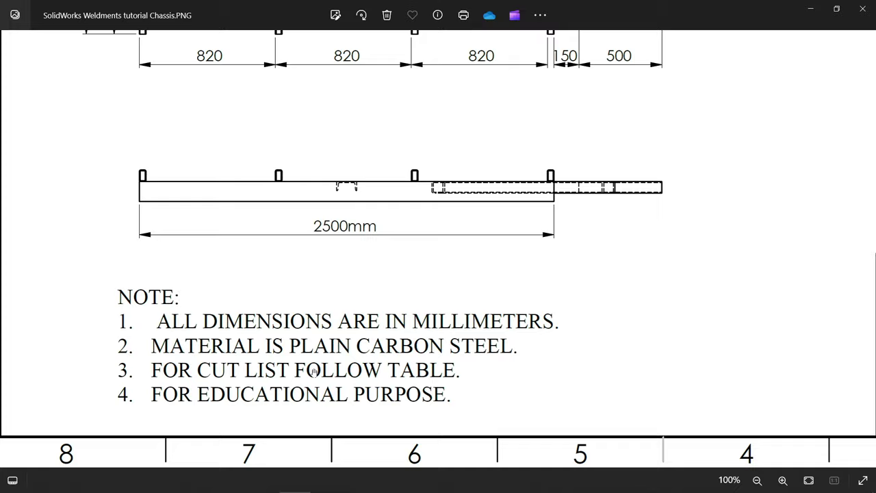
left_click_drag(366, 171, 373, 384)
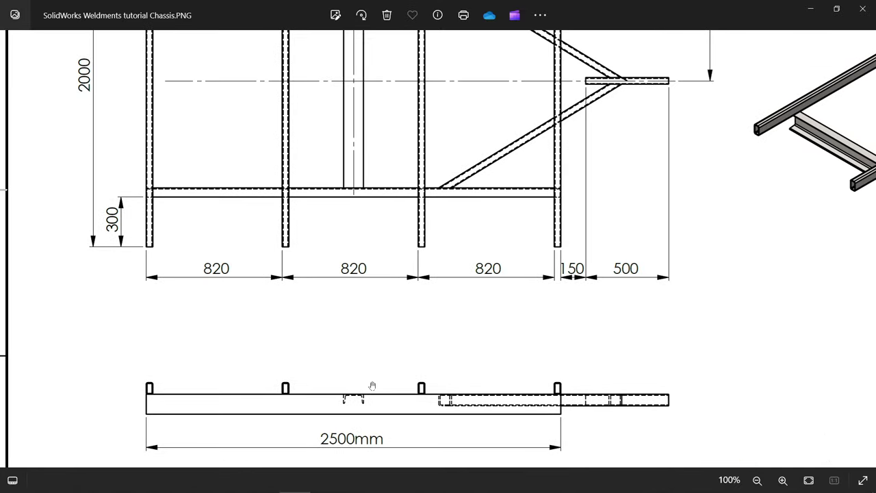
scroll(377, 307, "down", 2)
mouse_move(355, 249)
left_mouse_down()
mouse_move(393, 299)
mouse_move(393, 216)
left_mouse_up()
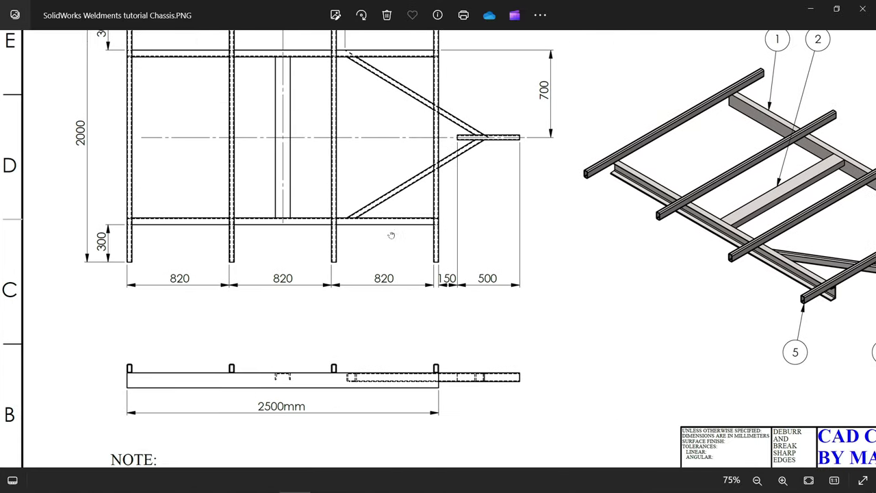
scroll(292, 370, "up", 3)
left_click_drag(292, 369, 447, 366)
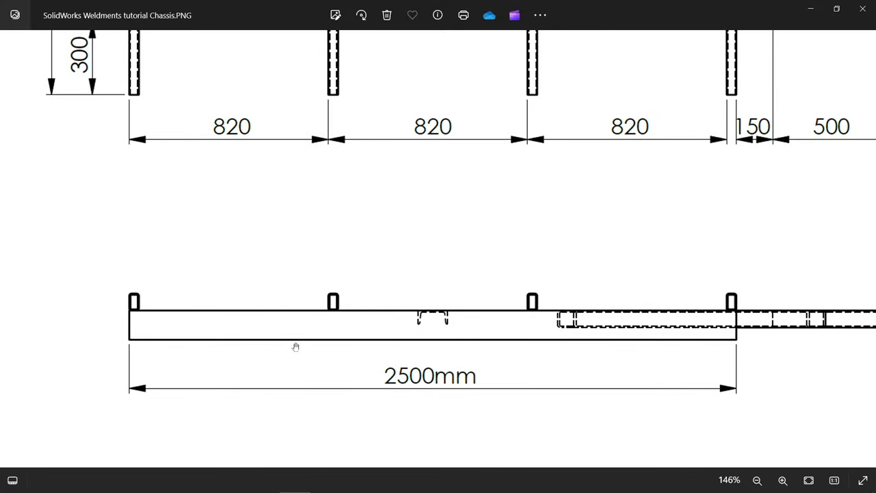
left_click_drag(496, 252, 468, 253)
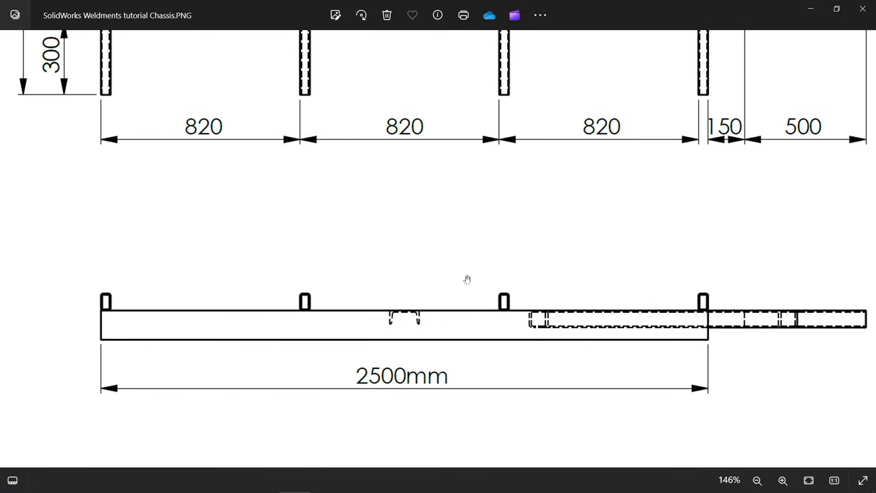
scroll(447, 330, "down", 3)
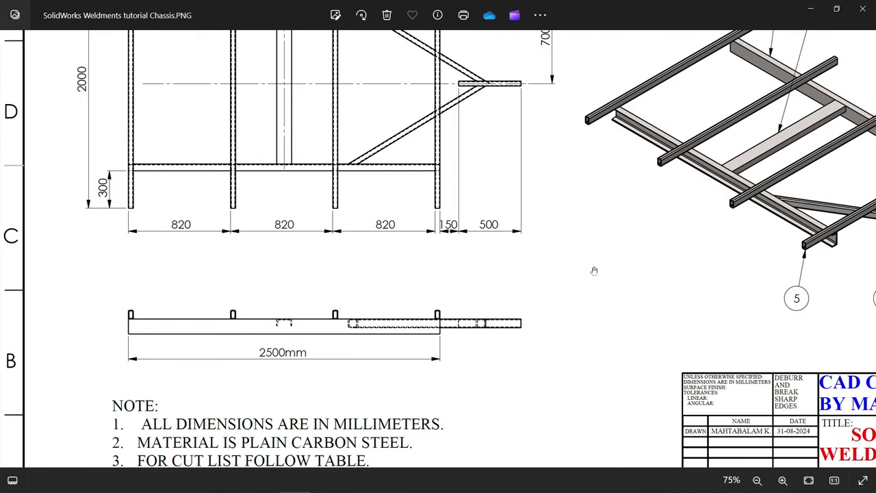
left_click_drag(595, 270, 518, 373)
left_click_drag(708, 123, 698, 256)
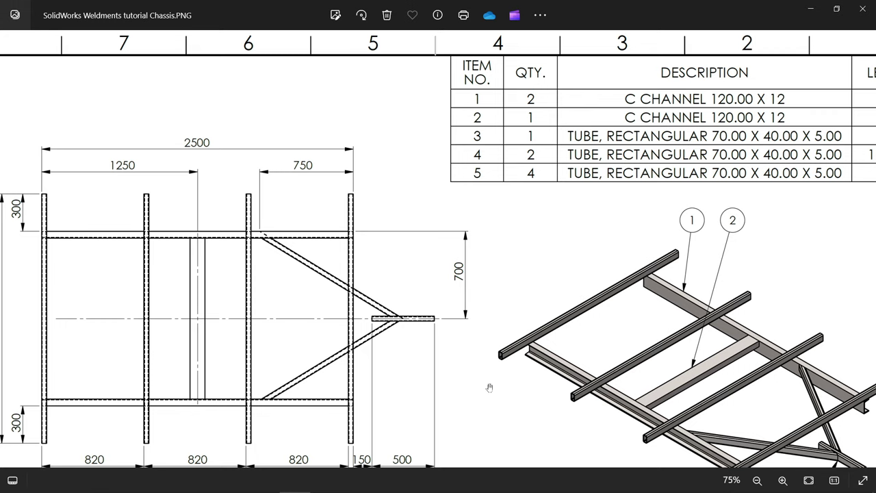
mouse_move(468, 431)
left_mouse_down()
mouse_move(614, 266)
mouse_move(579, 261)
left_mouse_up()
mouse_move(349, 315)
left_mouse_down()
mouse_move(399, 288)
mouse_move(376, 299)
mouse_move(389, 327)
left_mouse_up()
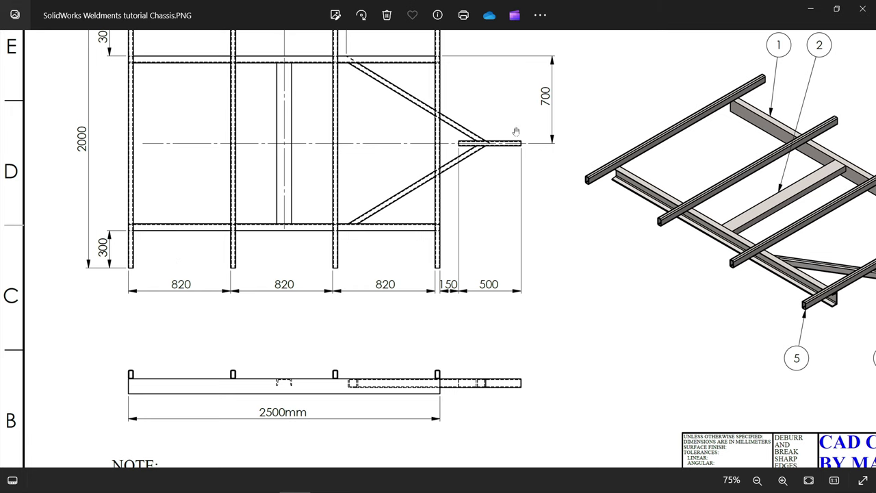
left_click_drag(490, 172, 509, 263)
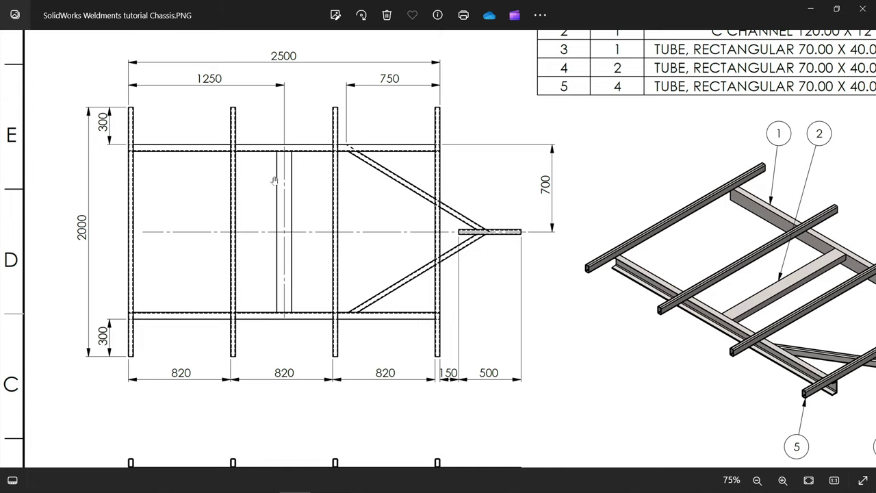
left_click_drag(284, 425, 317, 240)
scroll(285, 281, "up", 4)
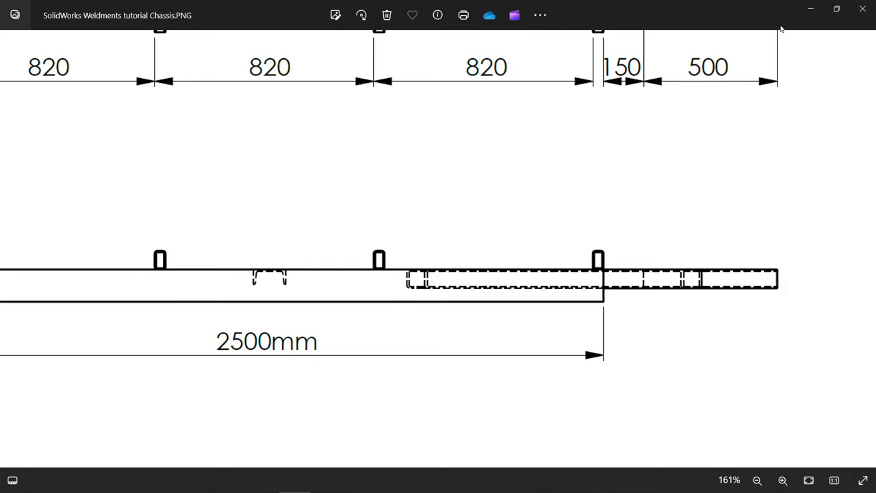
- Minimize the drawing image and start a sketch on the Top Plane
left_click(812, 9)
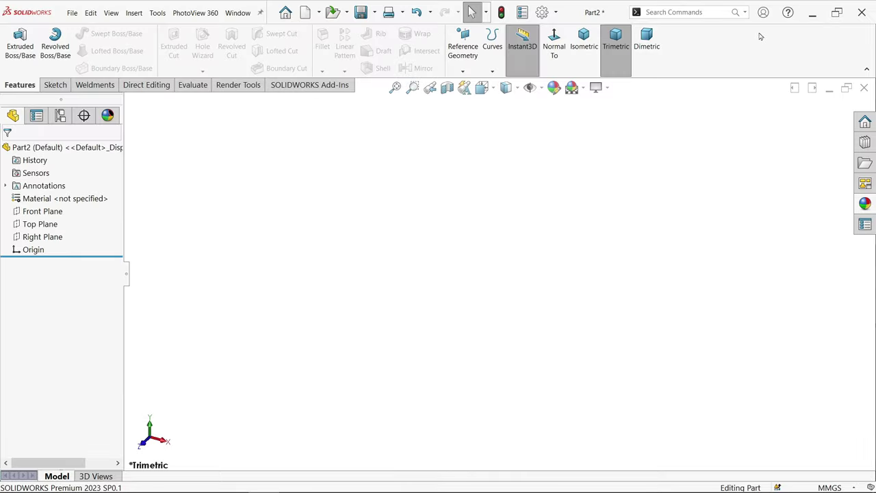
left_click(41, 226)
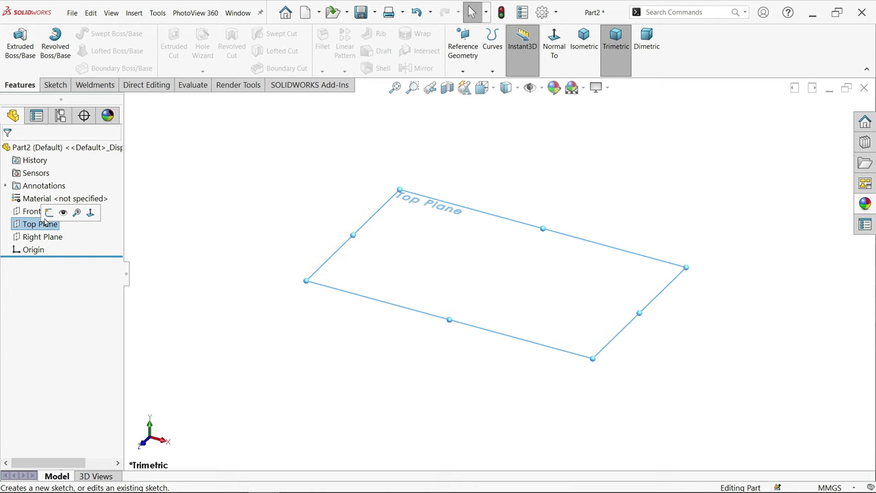
left_click(49, 214)
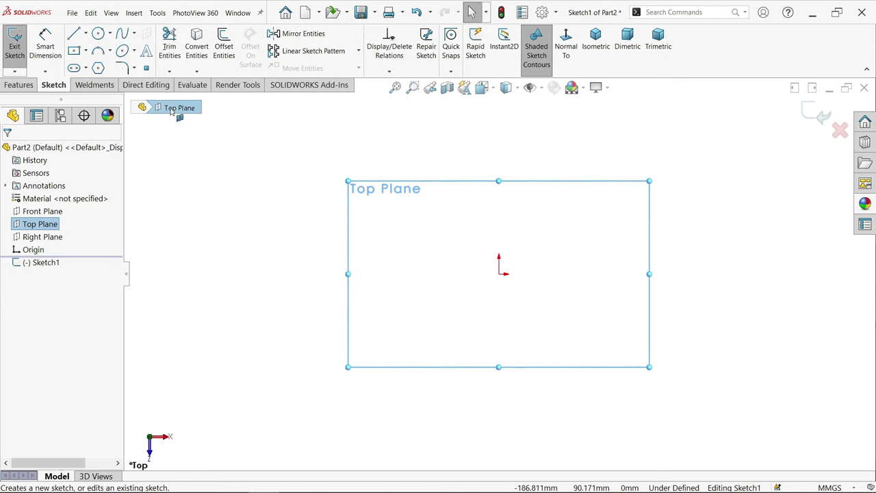
- Draw a centre rectangle with its centre at the origin
left_click(86, 50)
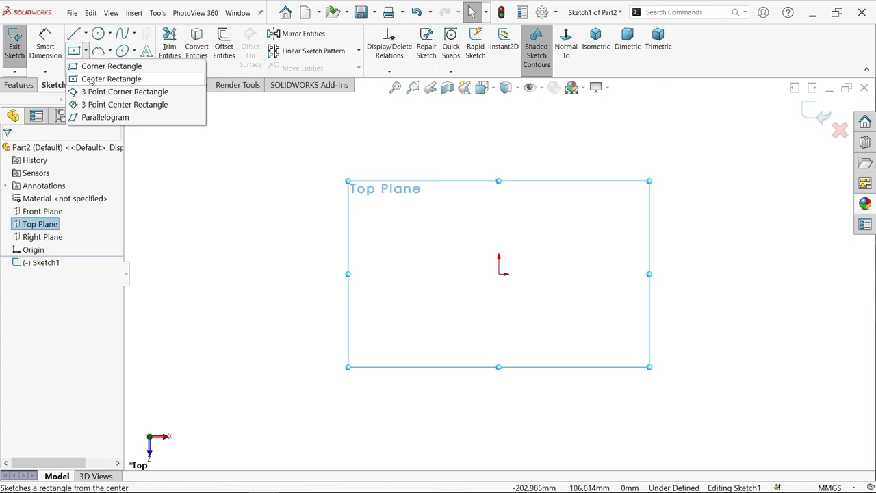
left_click(91, 80)
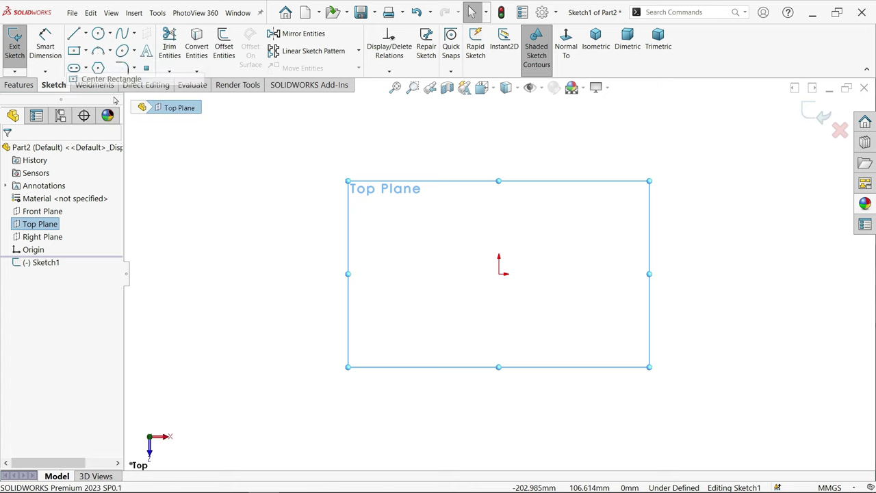
left_click(499, 275)
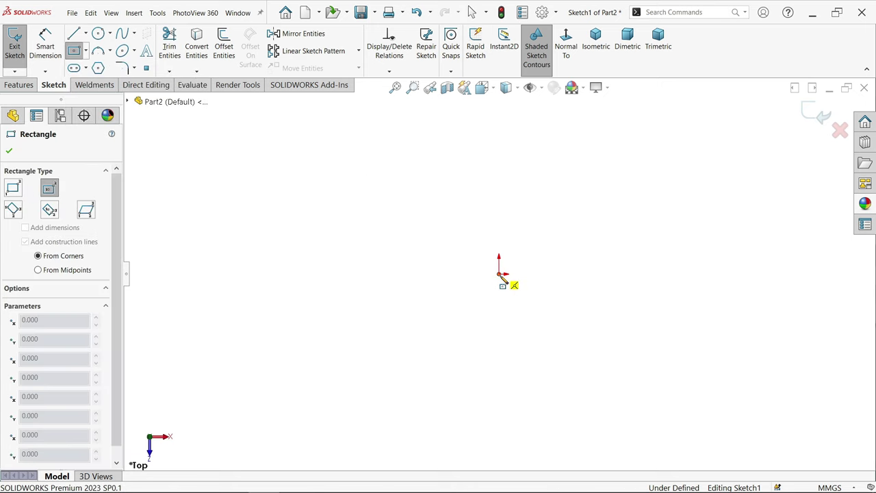
left_click(576, 160)
right_click(303, 180)
left_click(322, 181)
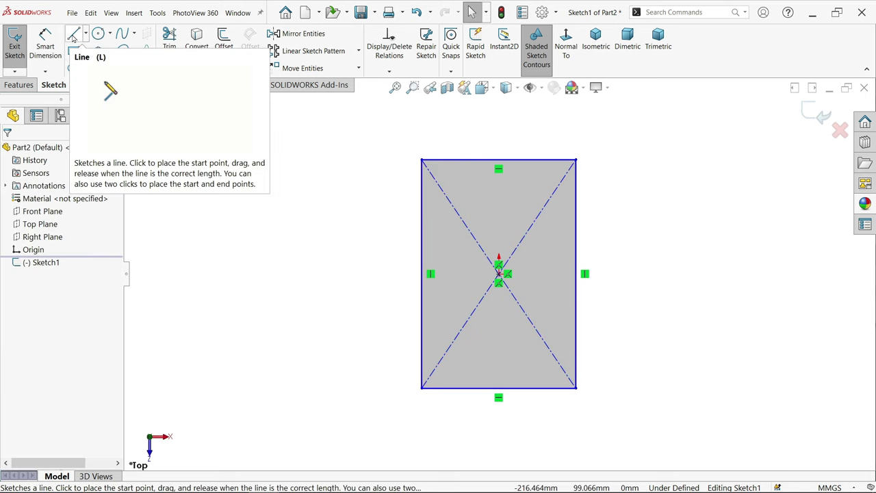
- Draw a long line below the rectangle and constrain it horizontal
left_click(74, 36)
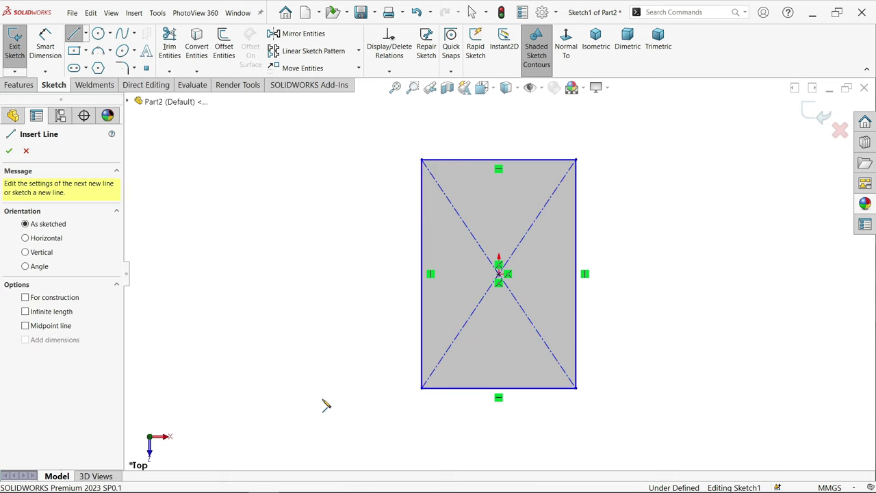
left_click(374, 418)
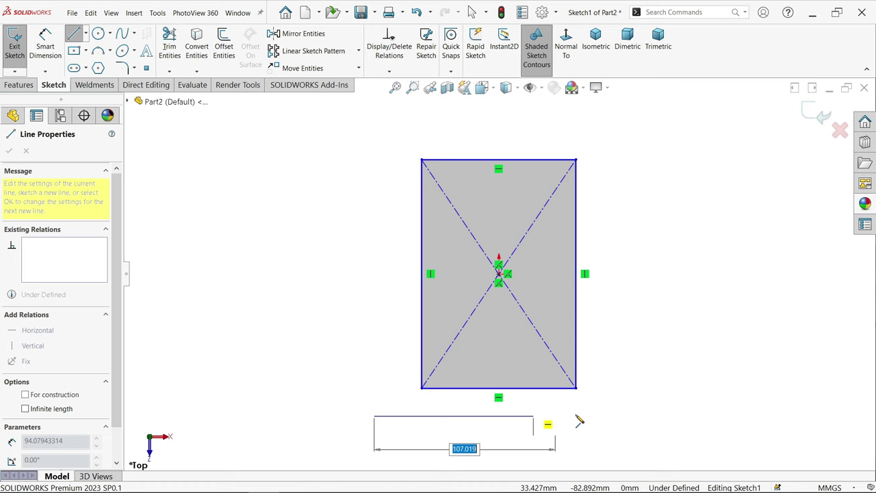
left_click(649, 422)
right_click(670, 352)
left_click(691, 354)
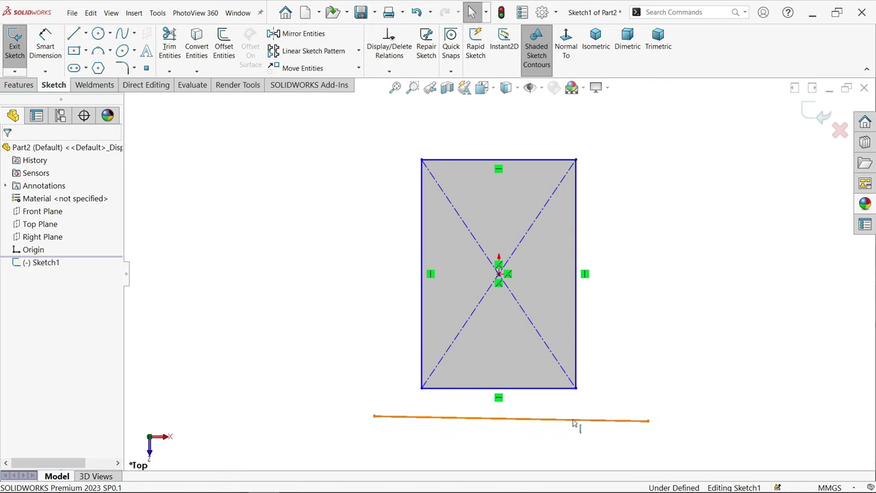
left_click(573, 423)
left_click(667, 392)
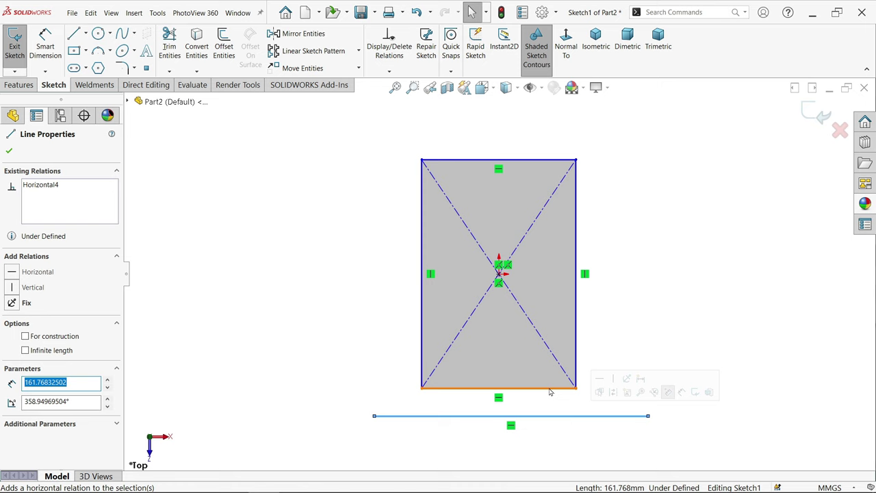
key("Escape")
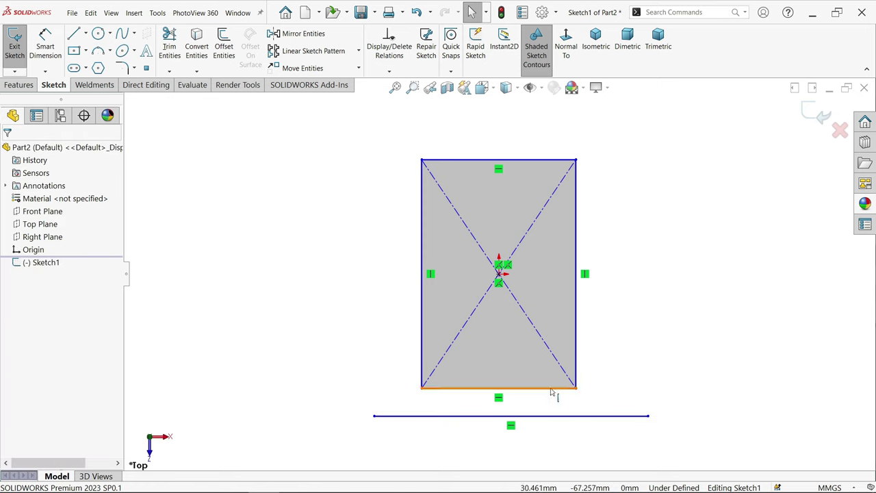
- Convert the rectangle's bottom edge to construction geometry and make the lower line collinear with it
left_click(552, 390)
right_click(552, 390)
left_click(594, 267)
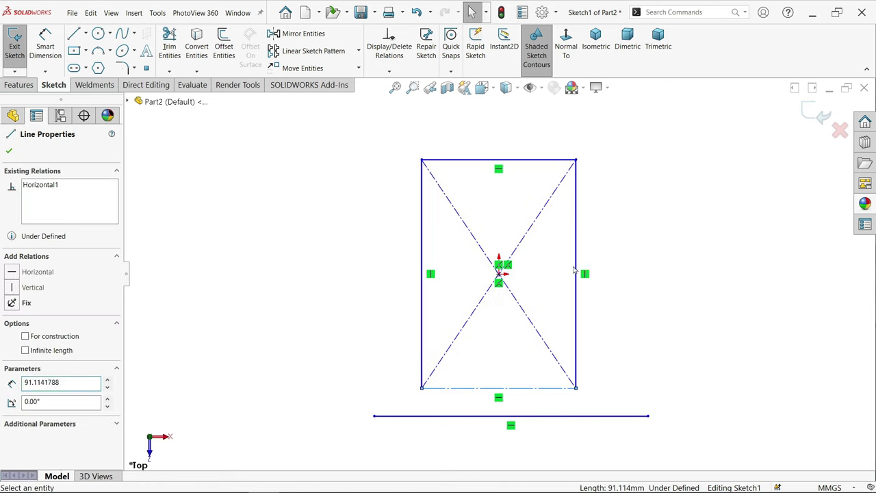
scroll(470, 385, "down", 3)
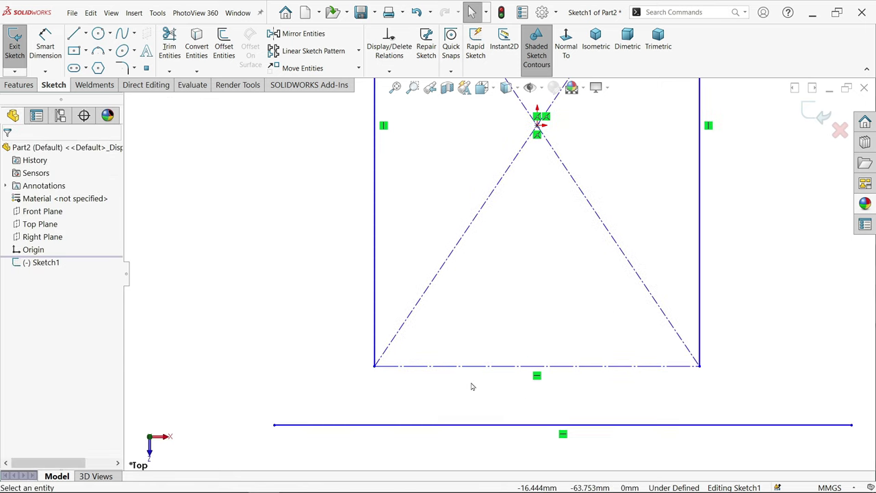
left_click(553, 366)
left_click(544, 425, "ctrl")
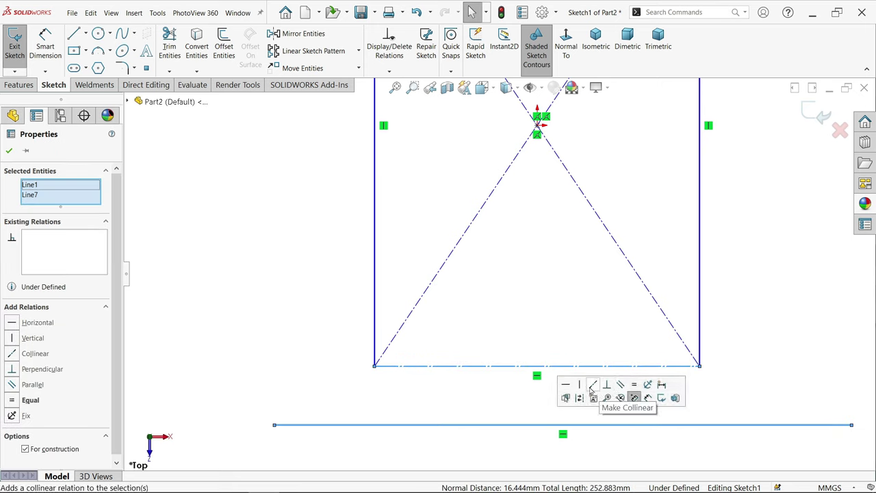
left_click(591, 387)
left_click(471, 397)
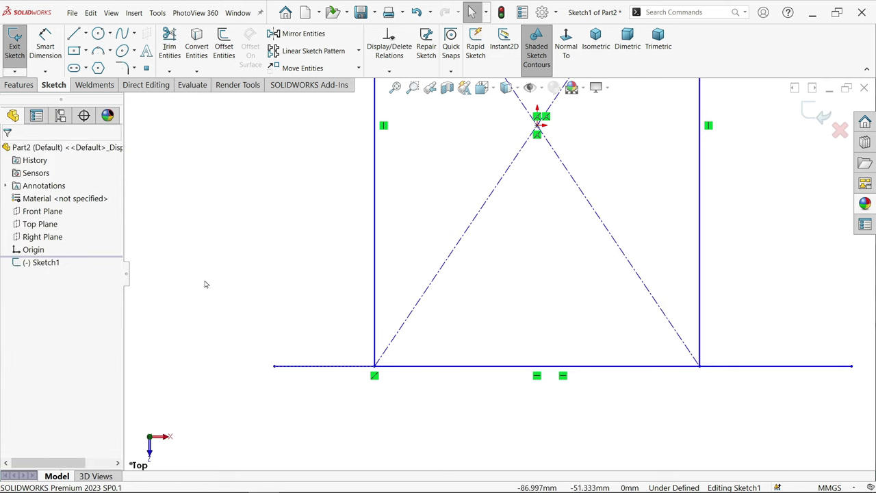
- Dimension the rectangle height as 2500 and the base line length as 2000
left_click(46, 47)
scroll(435, 368, "up", 4)
scroll(499, 215, "down", 3)
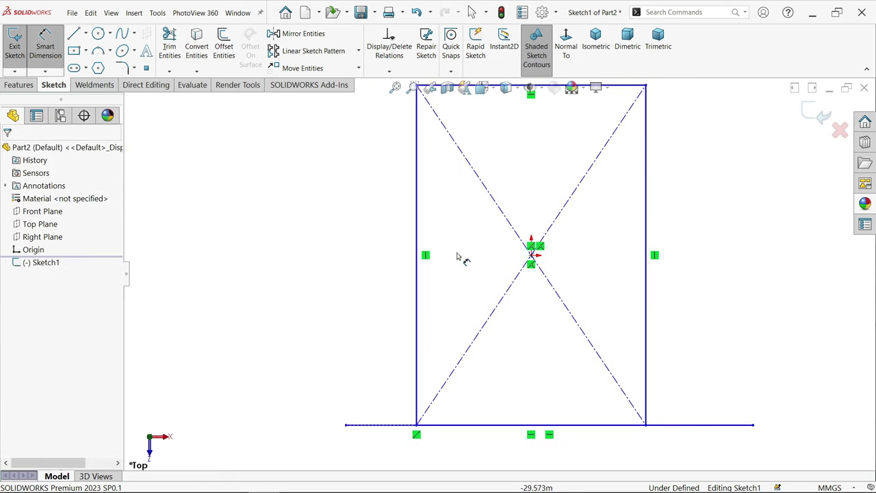
left_click(418, 276)
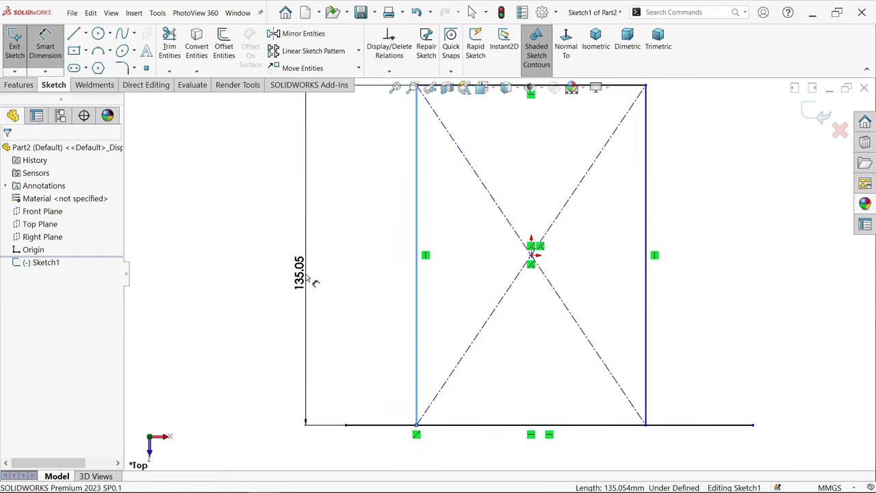
left_click(310, 279)
type("2500")
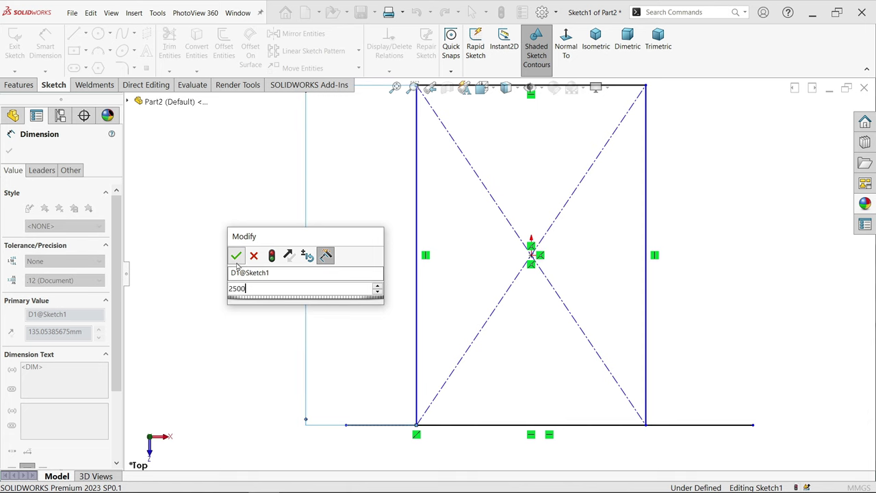
left_click(236, 258)
left_click(509, 425)
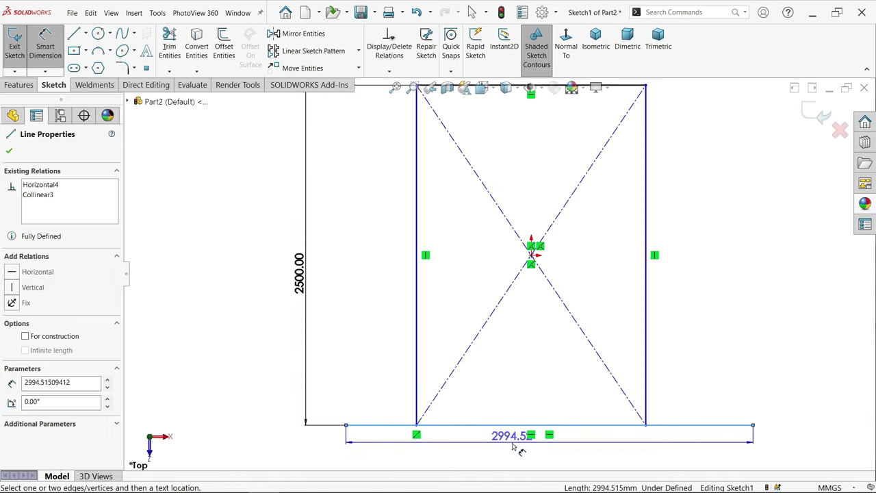
left_click(524, 421)
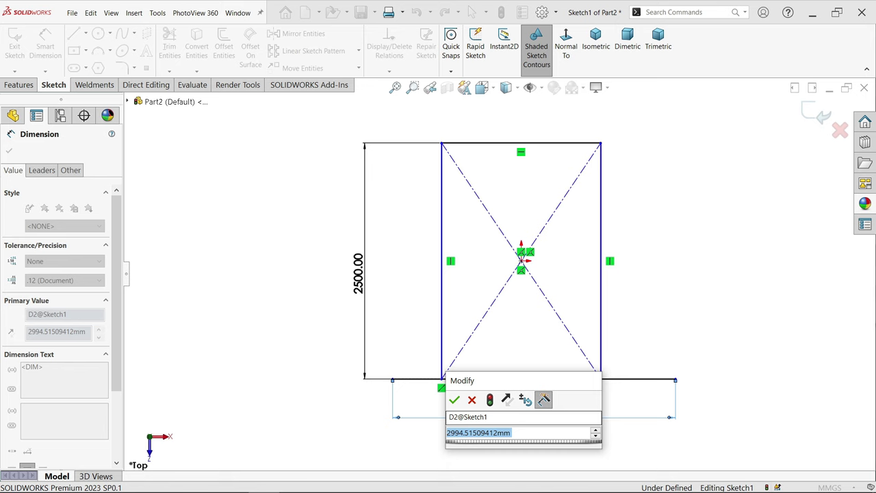
type("2000")
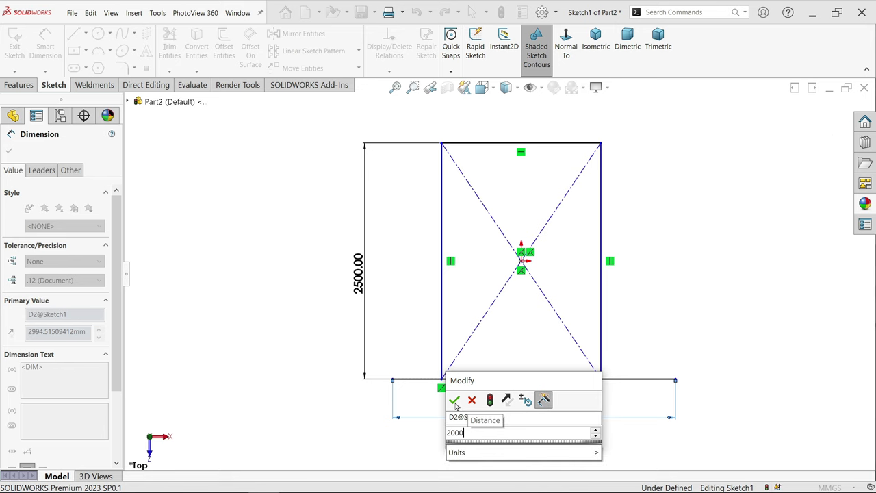
left_click(454, 401)
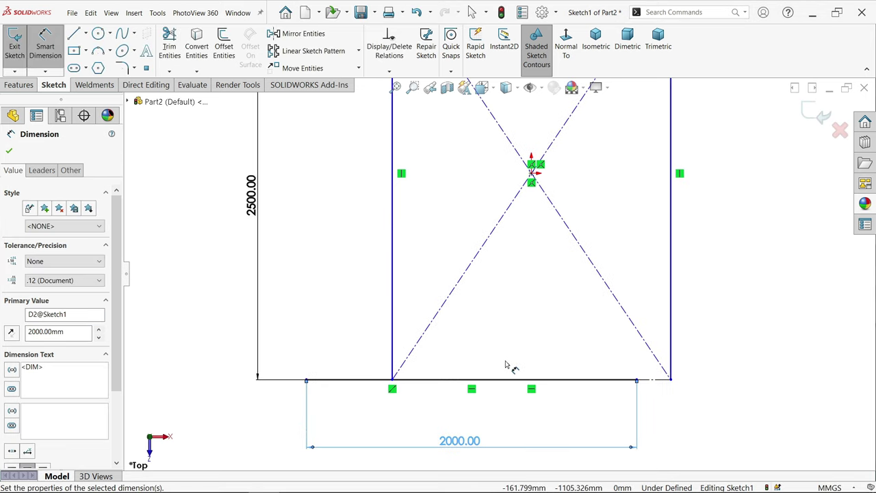
- Add base-line end offsets (300 left, 100 entered right) and move the 300.00 dimension beside the lower-right corner
left_click(385, 361)
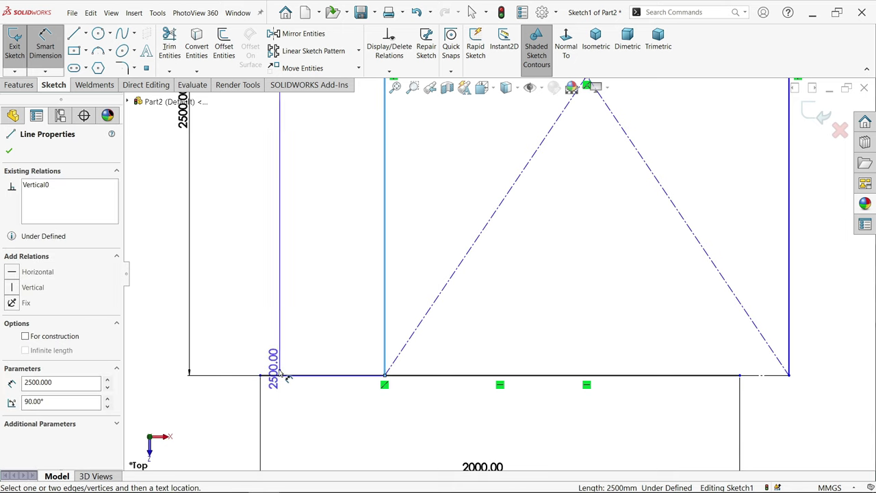
left_click(260, 375)
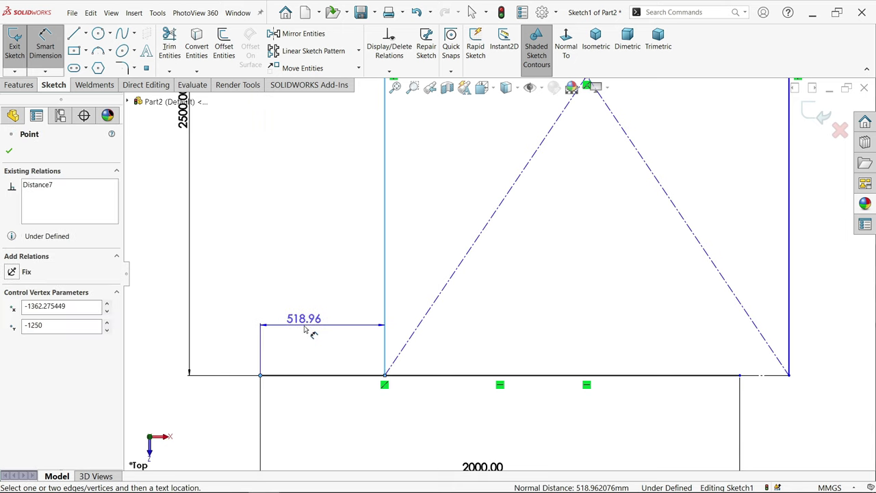
left_click(307, 330)
type("300")
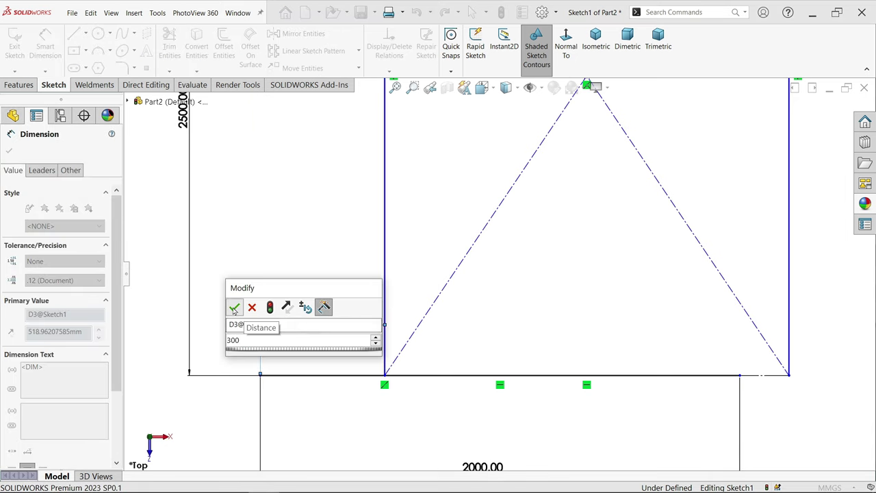
left_click(236, 307)
scroll(390, 319, "down", 2)
scroll(677, 342, "up", 4)
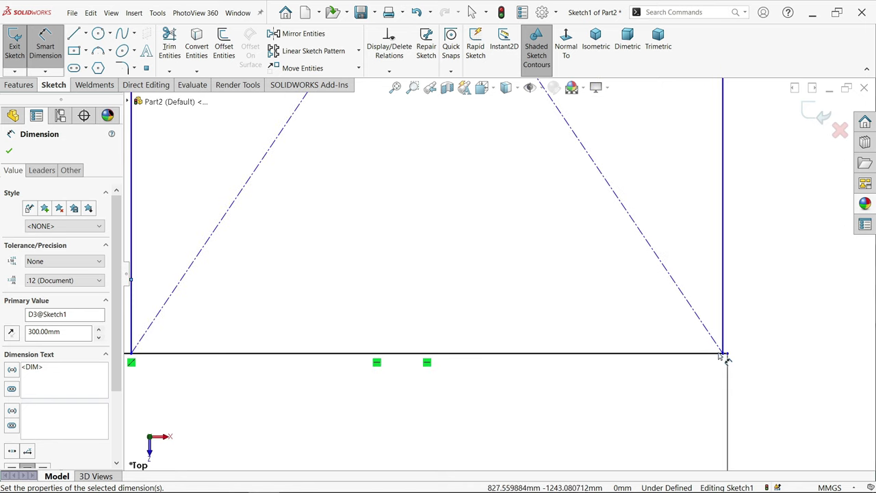
scroll(727, 361, "down", 2)
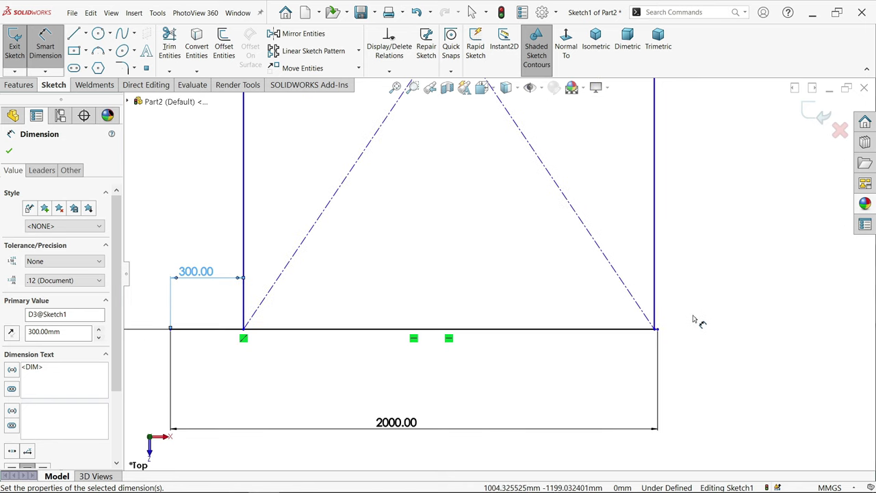
scroll(682, 314, "up", 2)
left_click(623, 331)
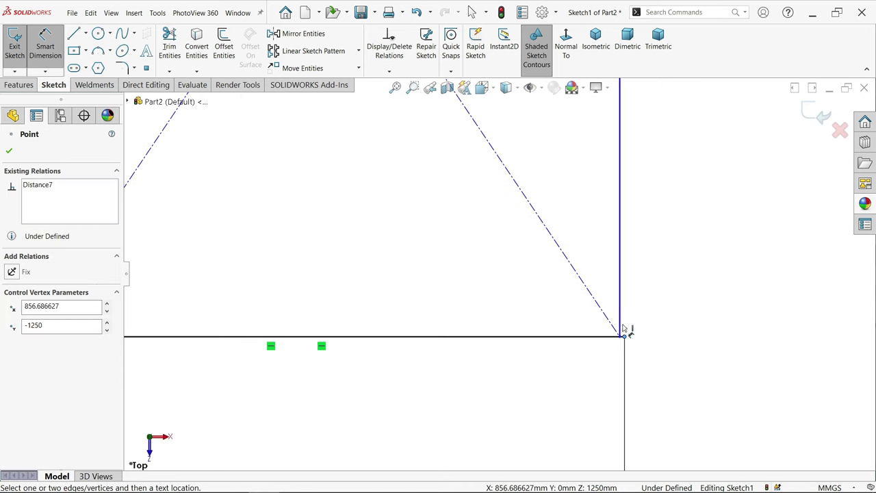
left_click(621, 324)
left_click(680, 305)
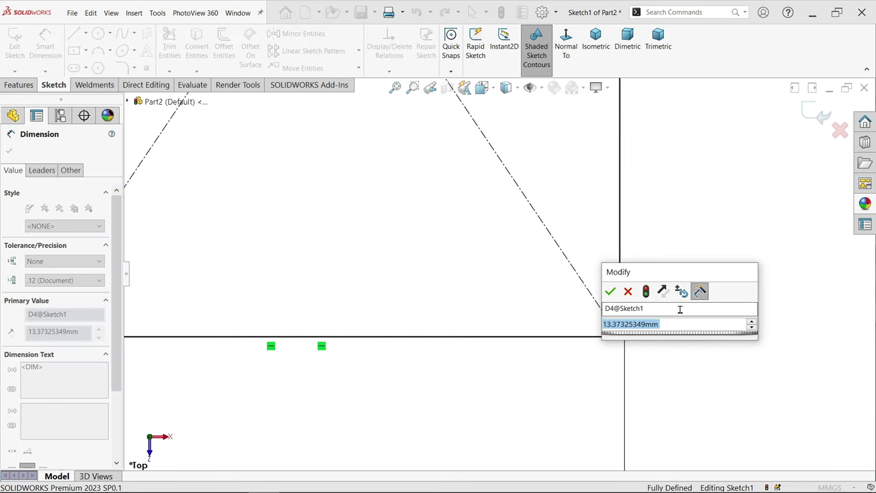
type("100")
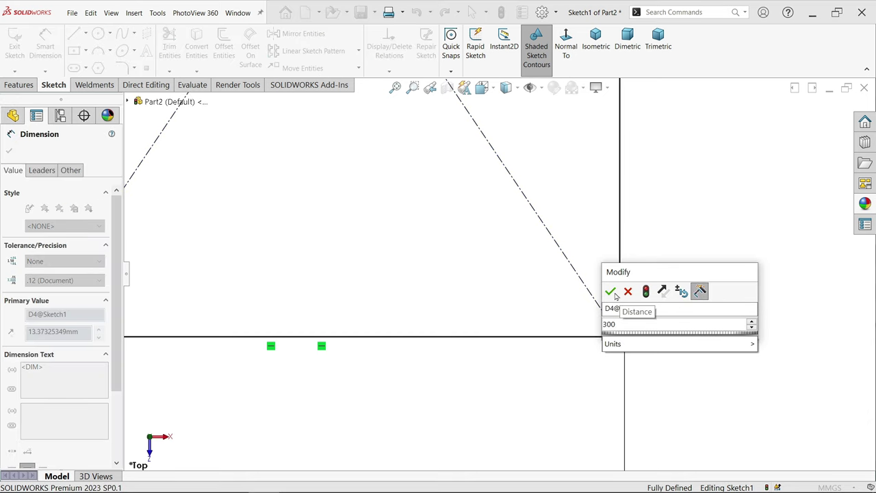
left_click(611, 291)
scroll(661, 303, "up", 10)
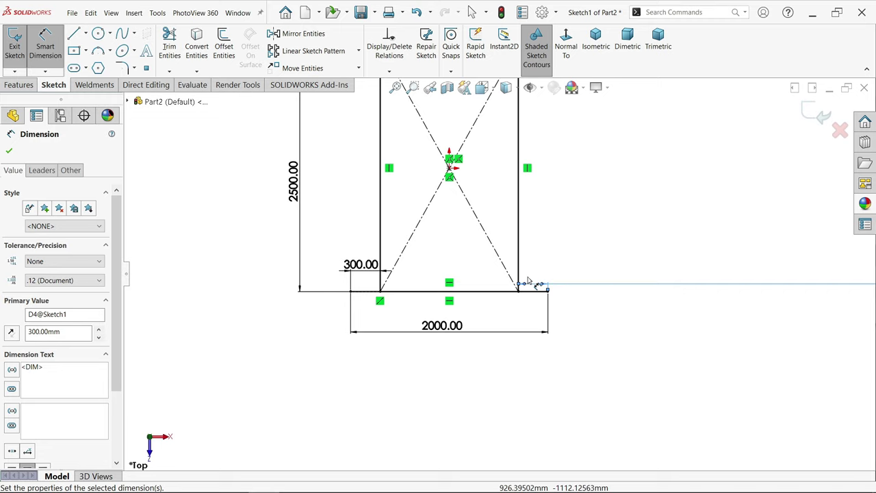
scroll(465, 193, "down", 2)
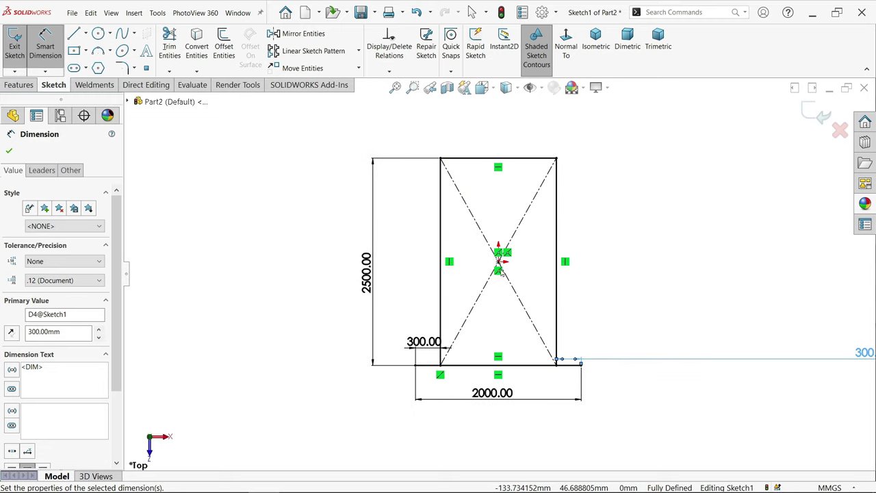
left_click_drag(784, 353, 580, 349)
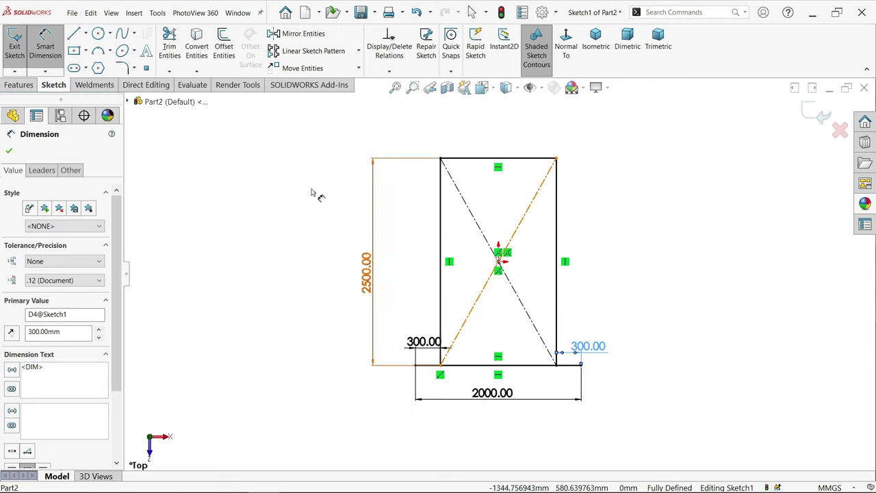
- Draw a 500-long vertical line above the frame sketch
left_click(74, 34)
scroll(493, 130, "down", 4)
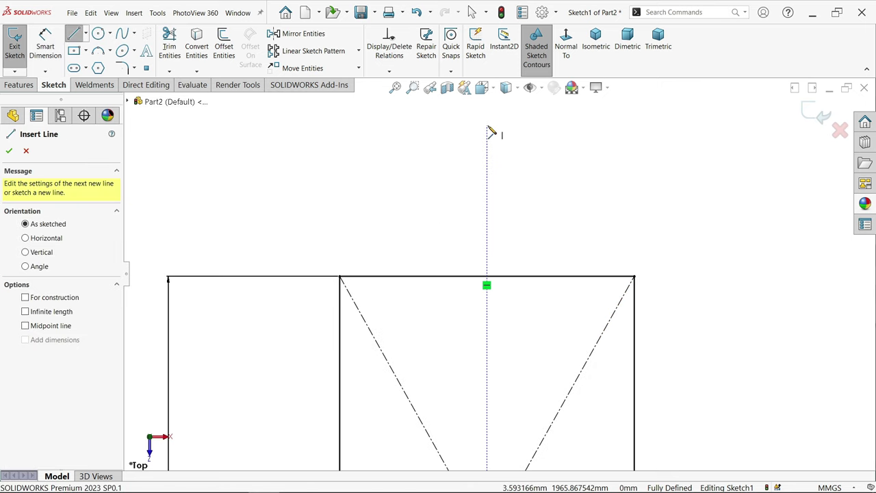
left_click_drag(489, 127, 490, 224)
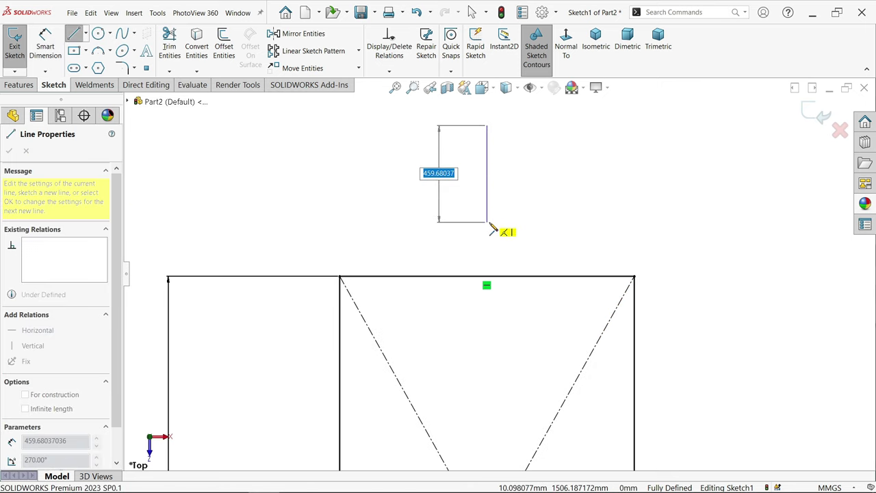
type("500")
key("Return")
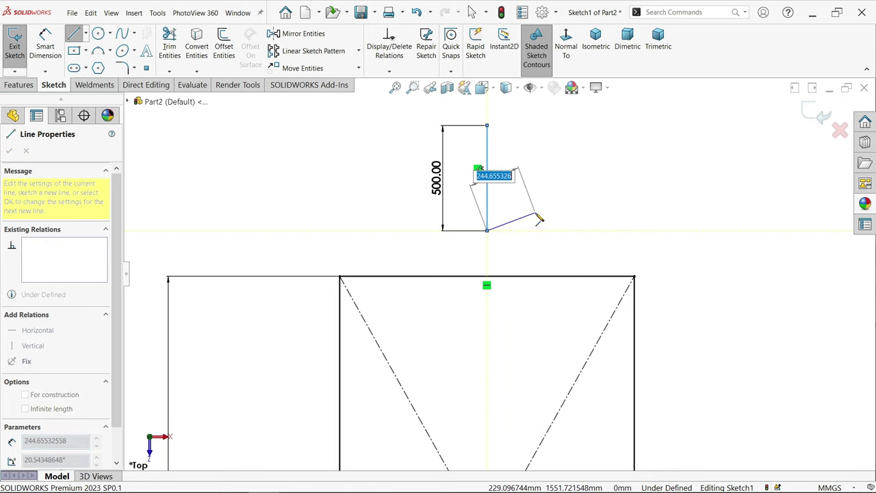
right_click(487, 177)
left_click(566, 219)
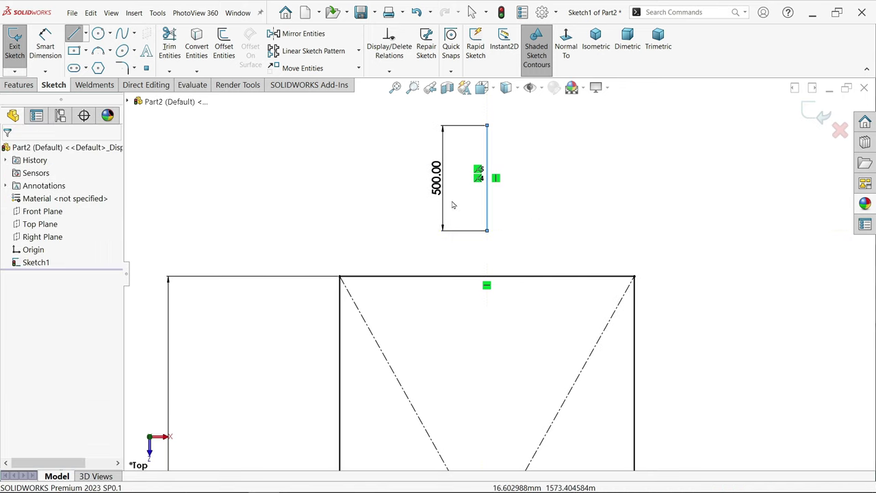
- Draw an angled line from the 500 line to the rectangle's left edge
left_click(73, 33)
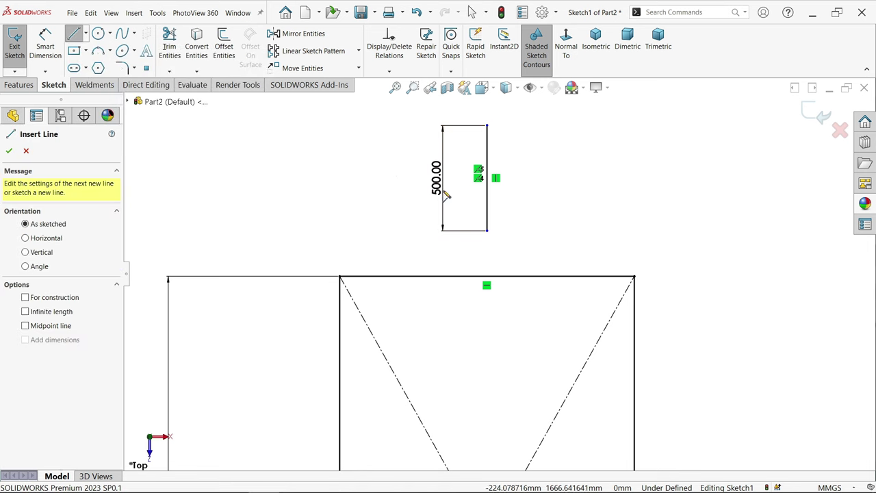
left_click(487, 178)
scroll(452, 226, "down", 2)
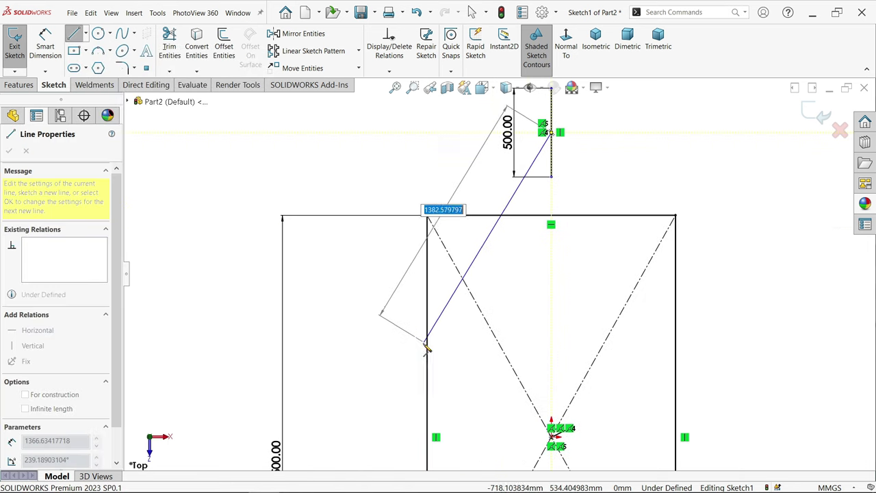
left_click(429, 346)
right_click(365, 326)
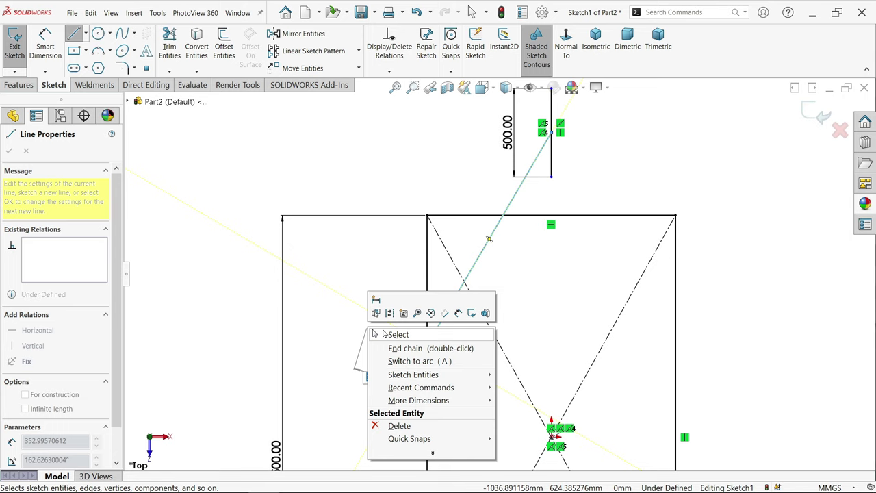
left_click(373, 335)
- Dimension the angled line's lower end 750 and the small rectangle 150 from the frame's top edge
left_click(45, 46)
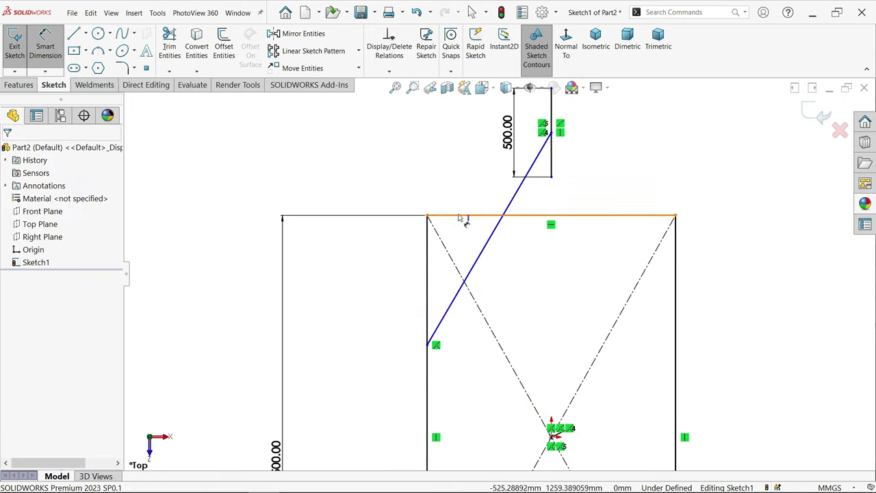
left_click(465, 216)
left_click(430, 344)
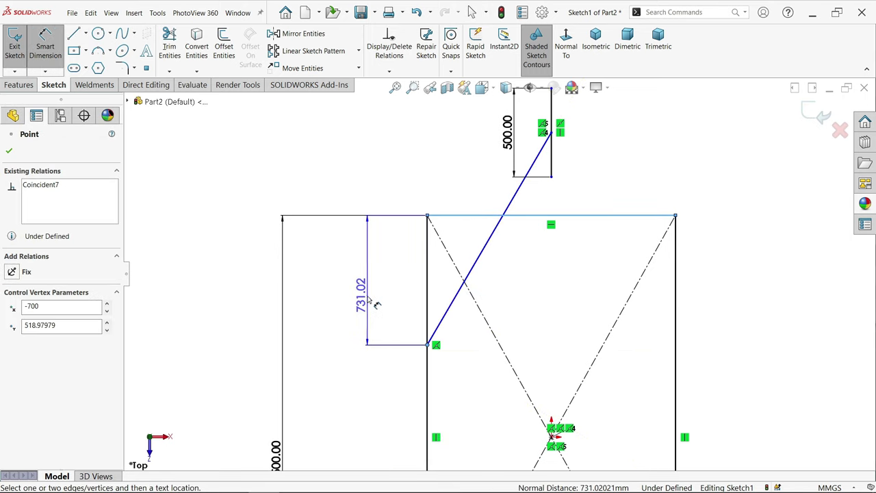
left_click(369, 300)
type("750")
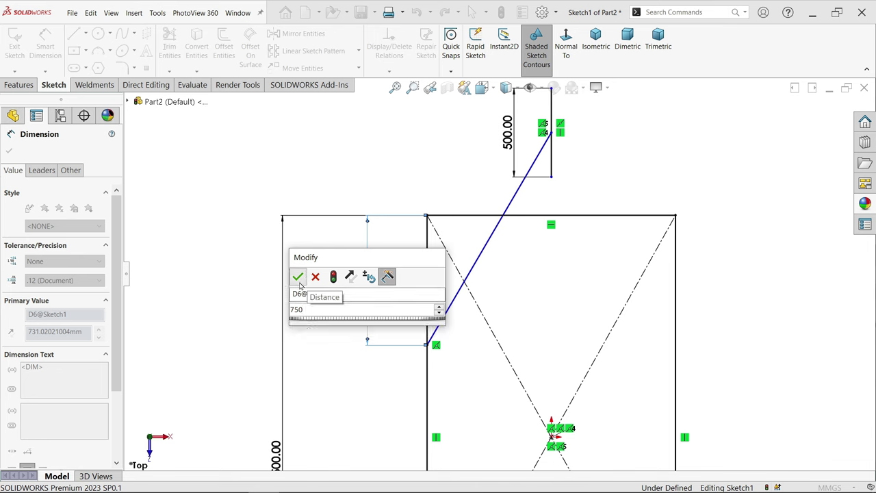
left_click(297, 276)
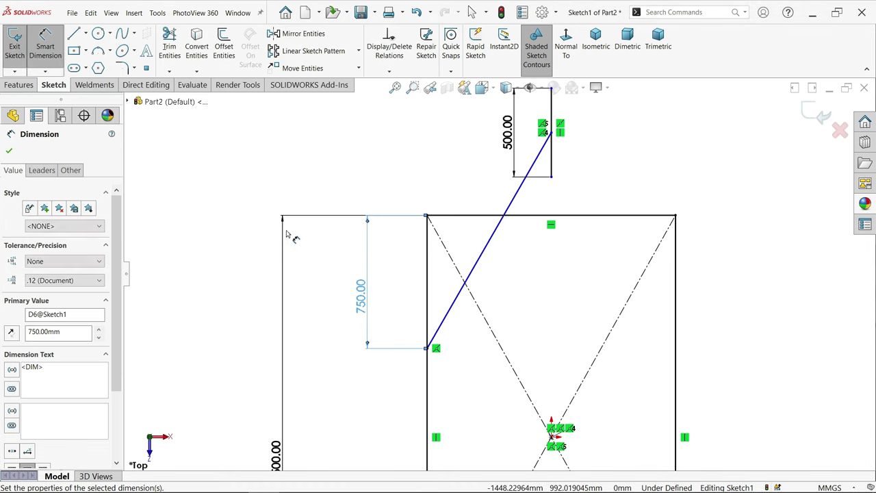
left_click(551, 178)
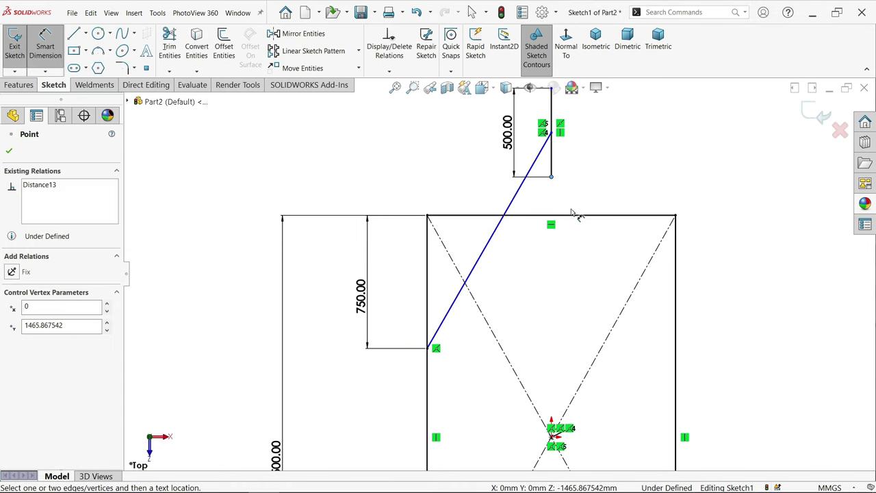
left_click(575, 216)
left_click(606, 199)
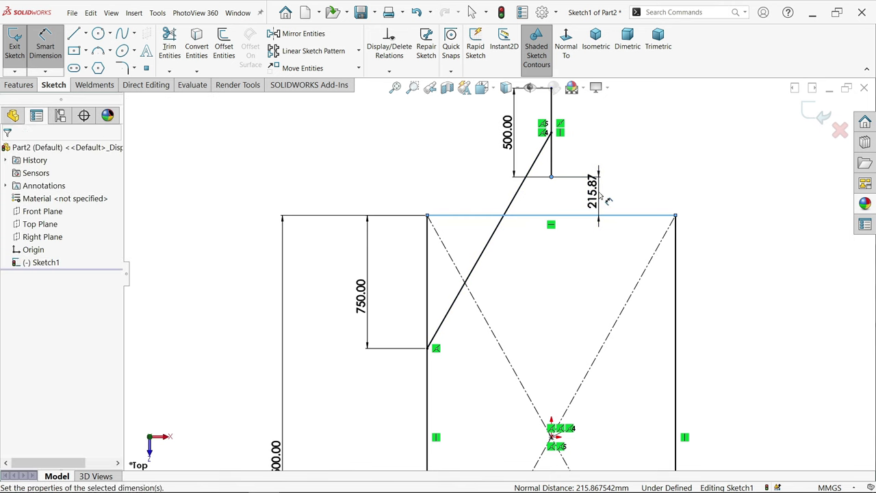
key("Return")
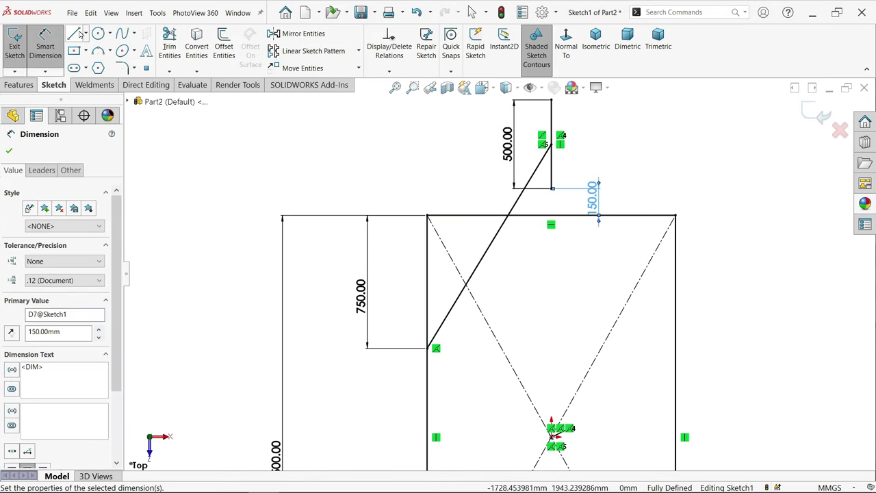
- Draw a horizontal cross line from the frame's left side to its right side
left_click(72, 34)
scroll(333, 191, "up", 2)
scroll(443, 350, "down", 2)
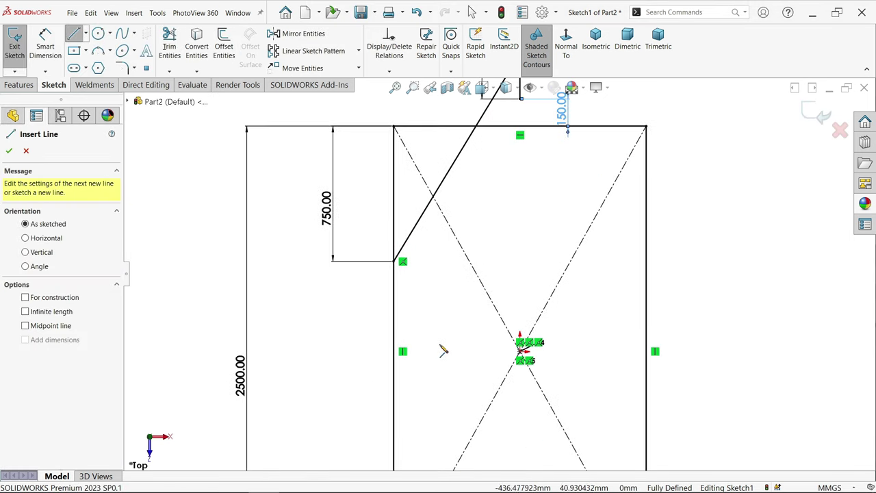
left_click(394, 352)
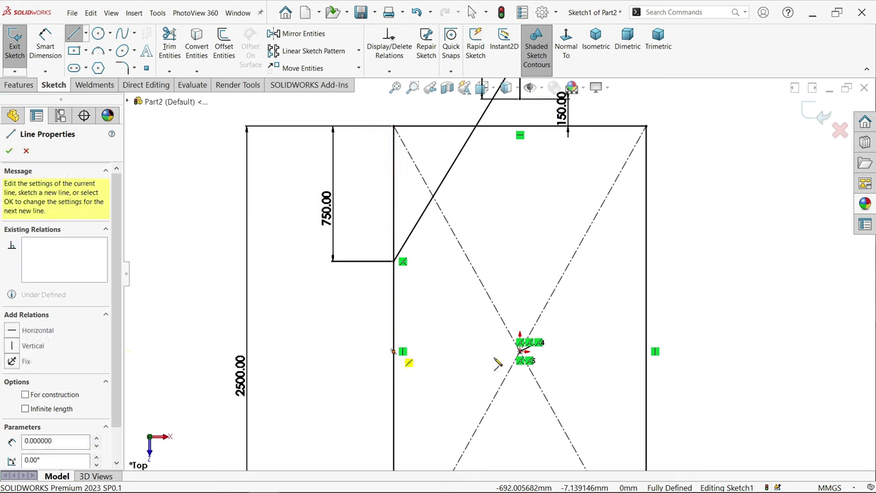
left_click(647, 352)
right_click(708, 245)
left_click(720, 283)
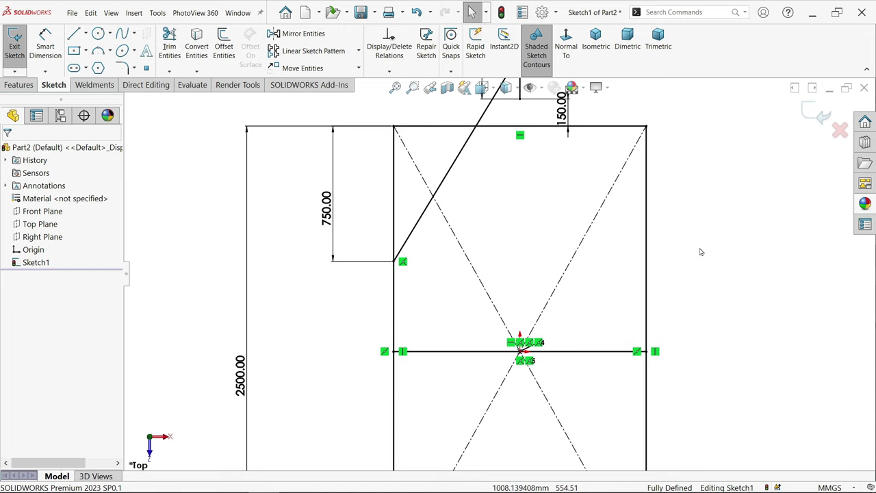
left_click(595, 41)
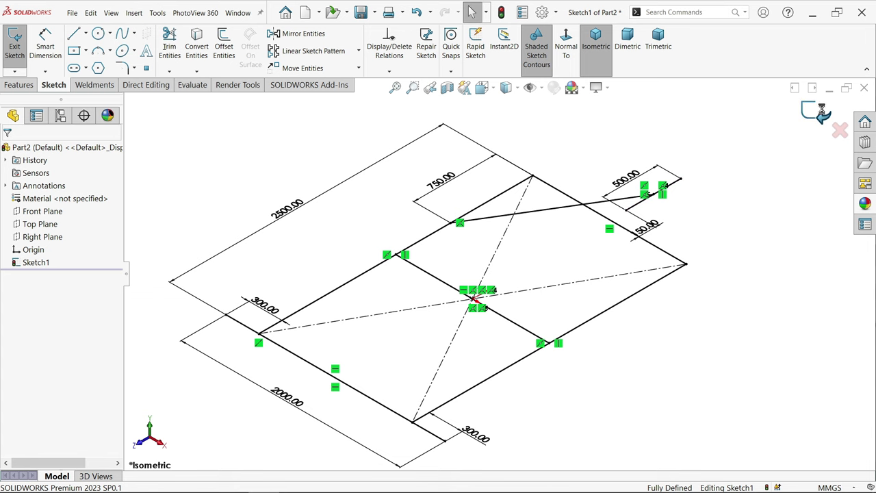
- Exit the sketch, enable the Weldments tab and launch Structural Member (preset iso 70 x 40 x 5)
left_click(816, 115)
left_click(94, 85)
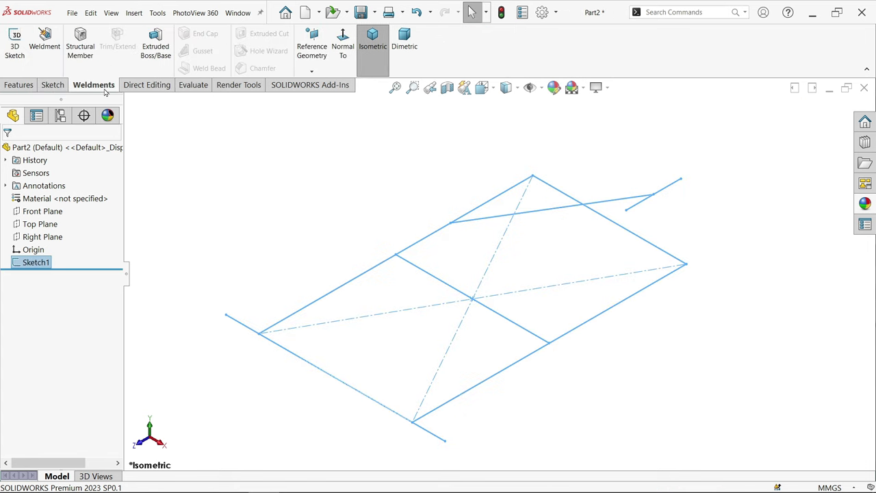
right_click(106, 89)
mouse_move(149, 122)
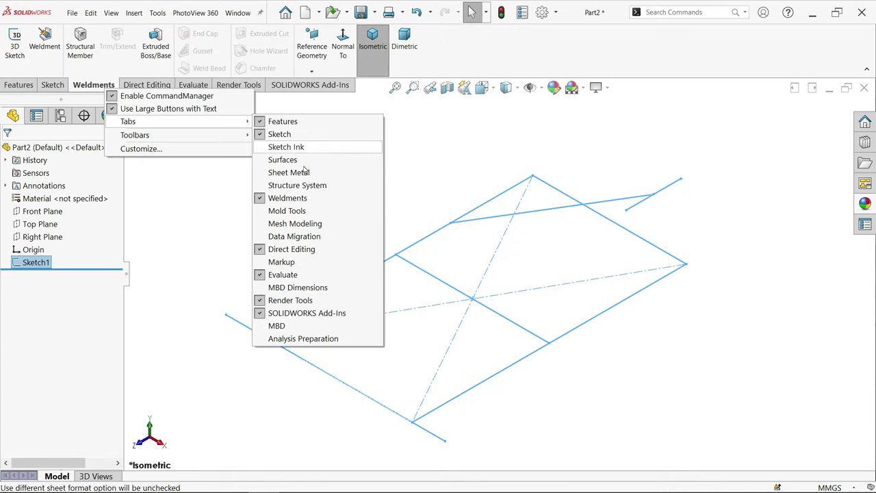
left_click(93, 86)
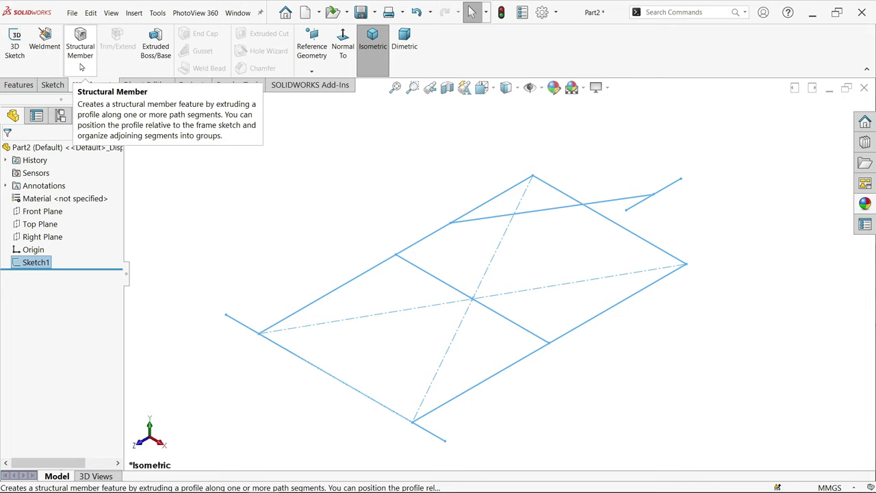
left_click(80, 52)
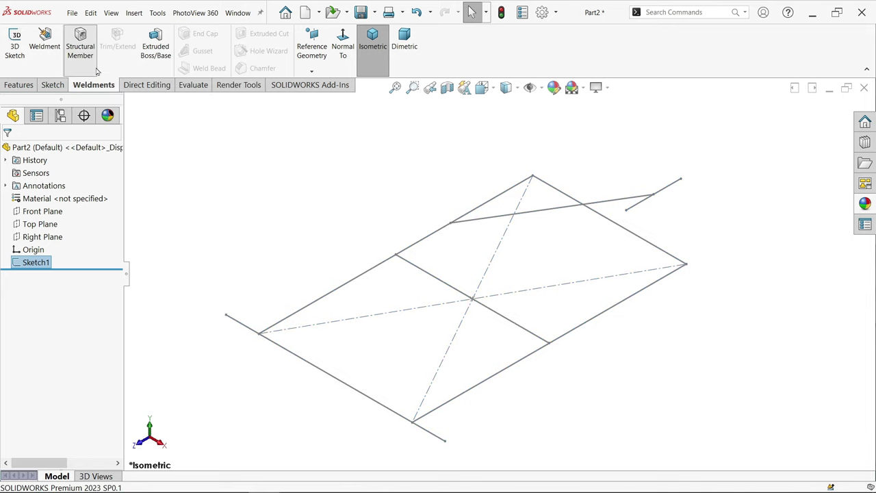
scroll(435, 391, "down", 2)
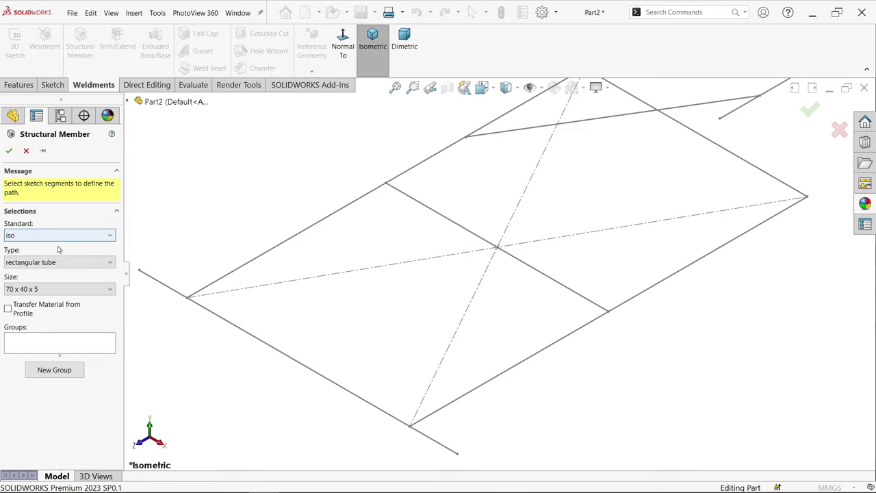
- Set the member profile to iso standard, c channel, size 120 x 12
left_click(24, 237)
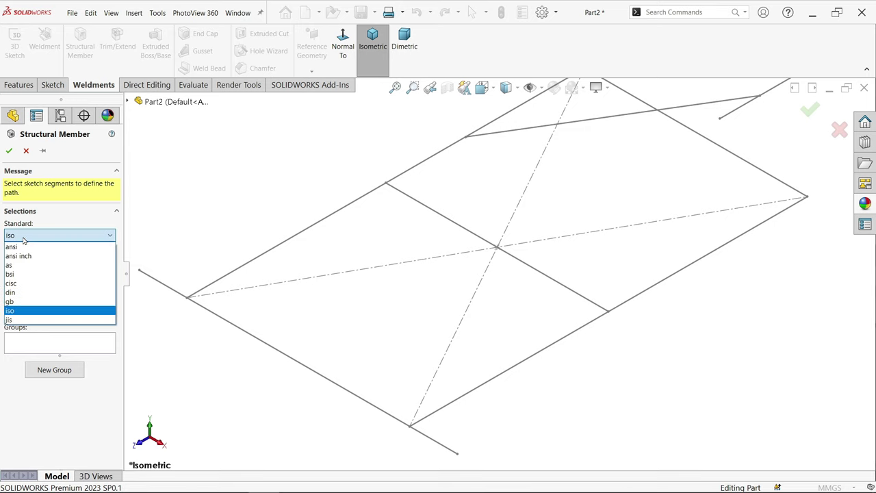
left_click(44, 239)
left_click(41, 266)
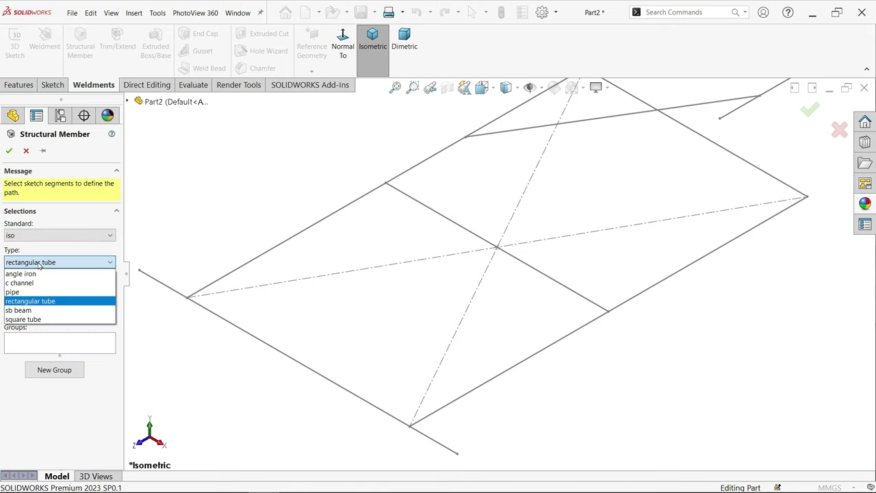
left_click(27, 282)
left_click(41, 288)
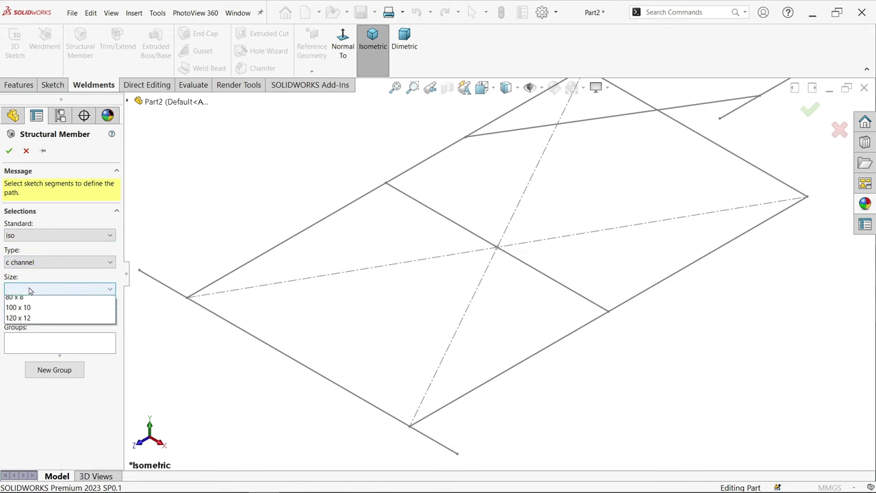
left_click(28, 332)
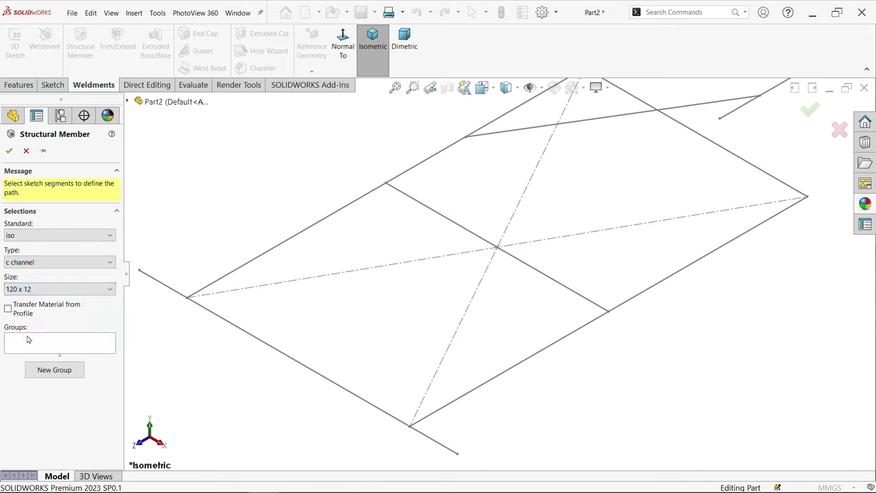
- Select the frame's 2500 mm side as the path and reposition the channel profile
key("f")
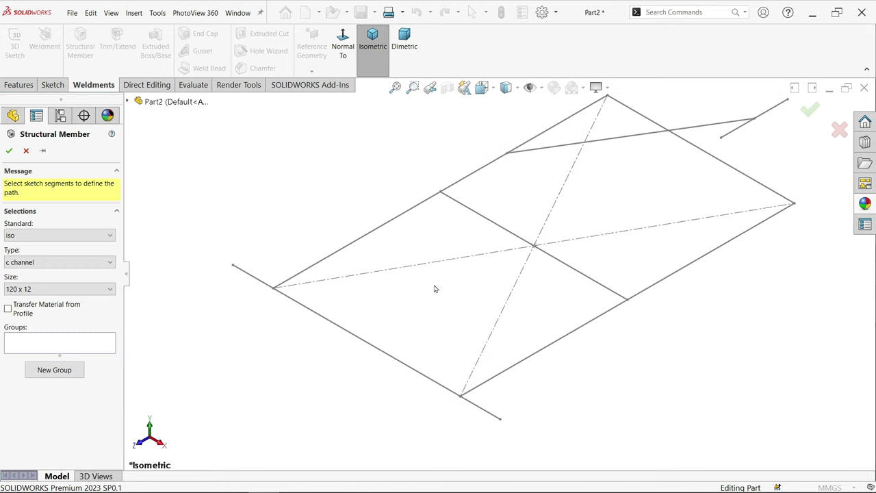
left_click(338, 255)
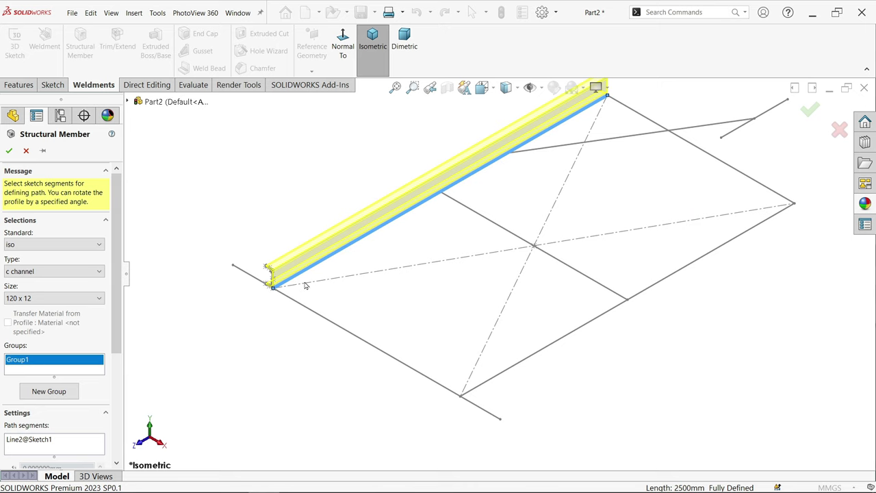
scroll(306, 285, "up", 5)
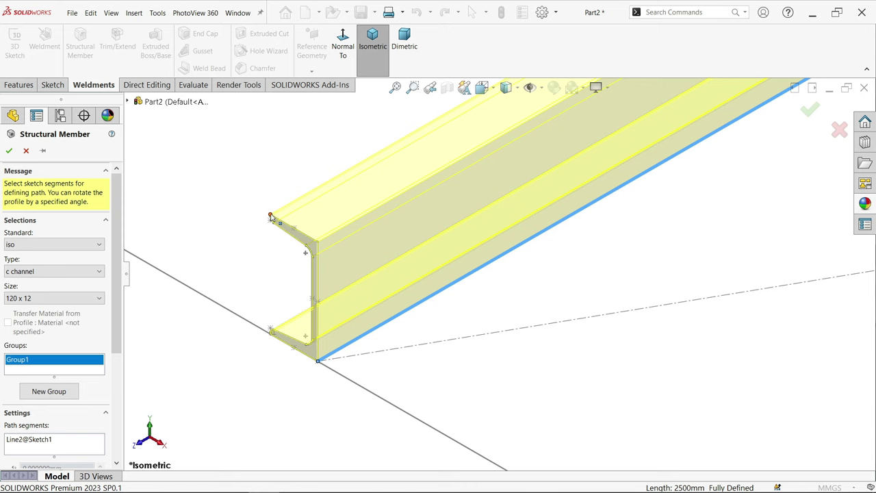
scroll(115, 329, "down", 5)
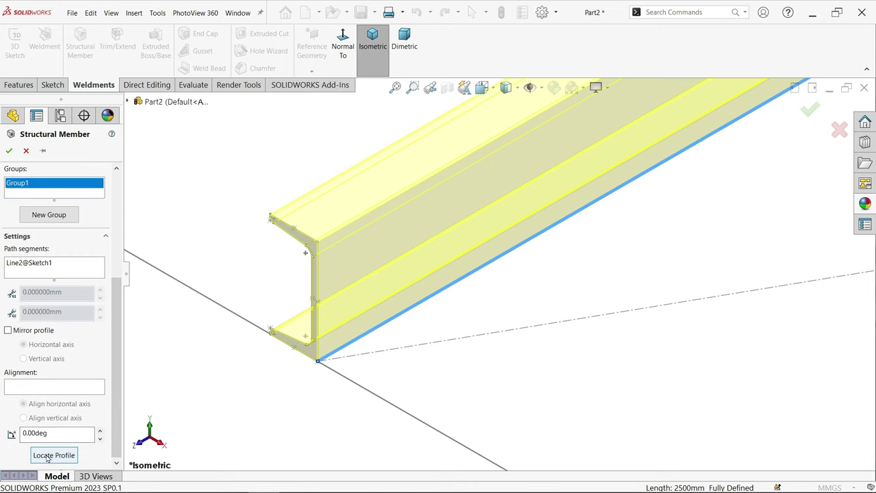
left_click(47, 456)
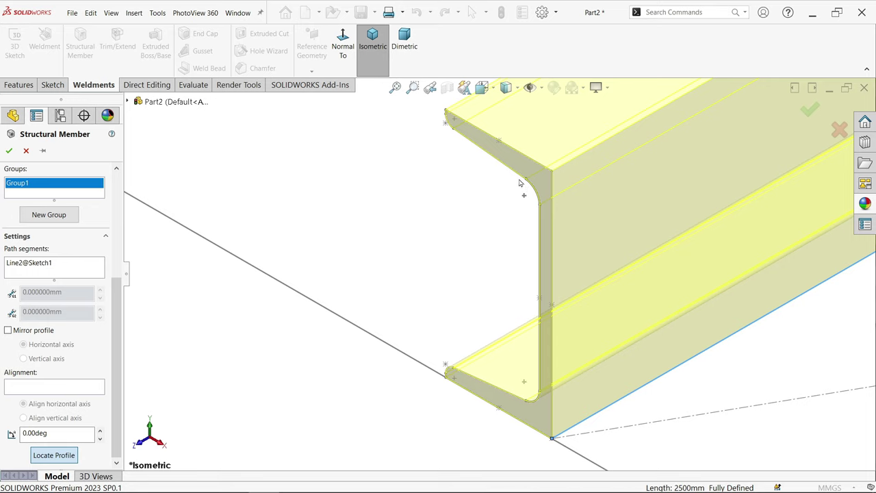
key("z")
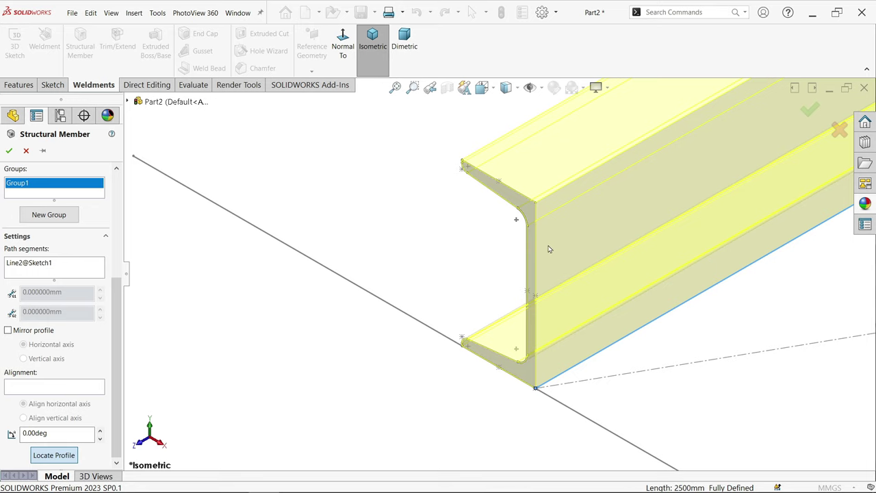
scroll(472, 167, "down", 8)
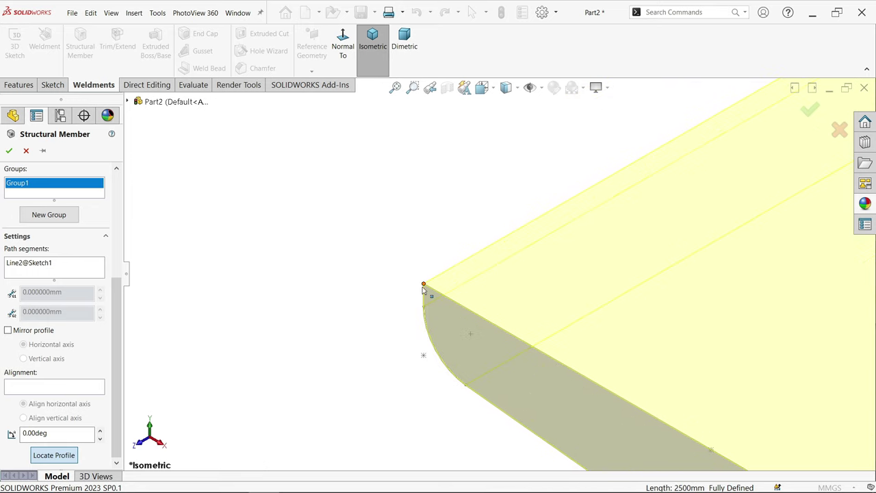
scroll(534, 364, "up", 5)
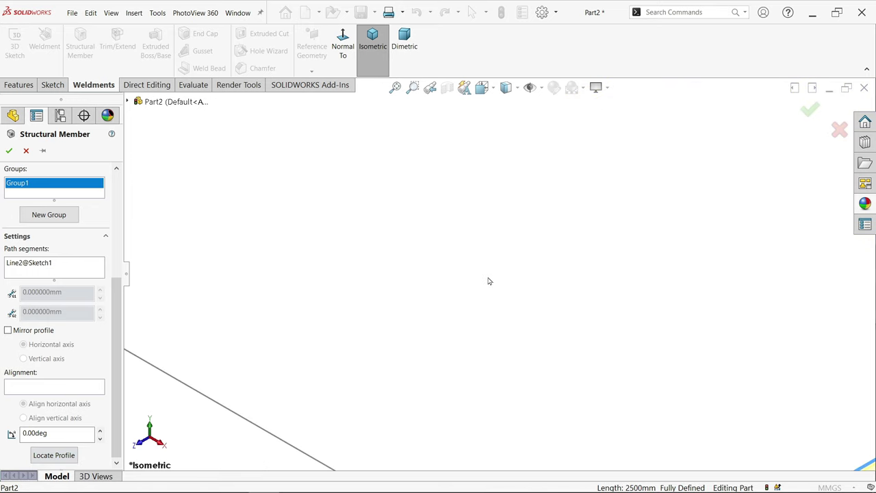
scroll(529, 325, "down", 5)
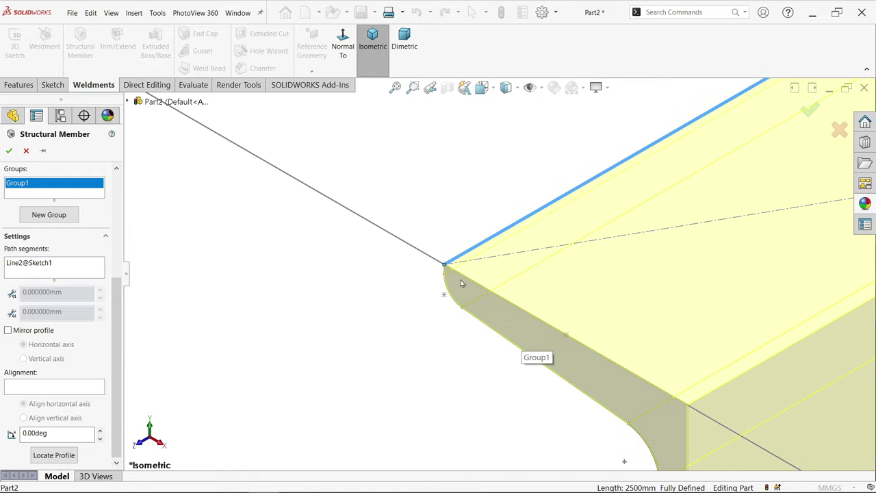
scroll(467, 262, "up", 4)
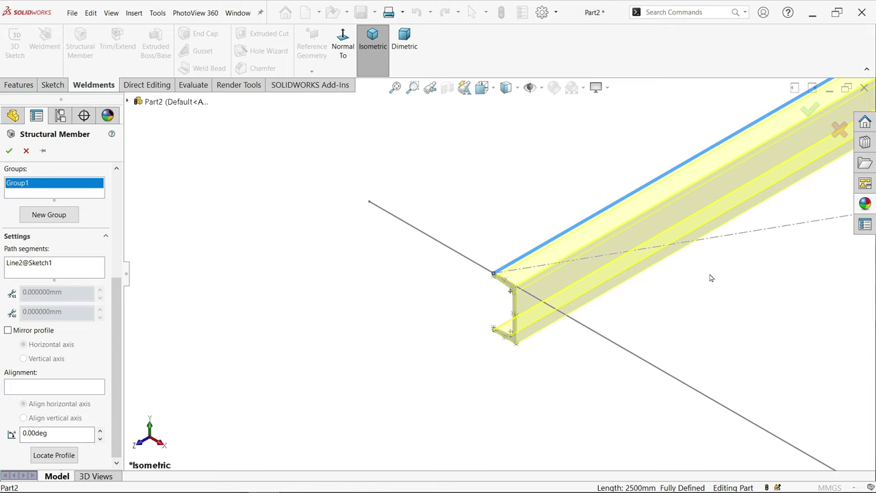
scroll(691, 275, "up", 3)
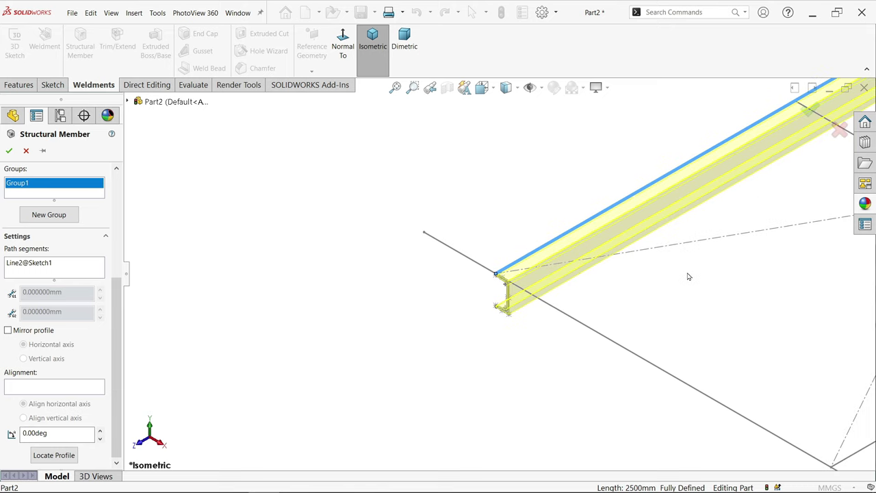
- Start a second member group running along the other long sketch line, Line4
left_click(48, 215)
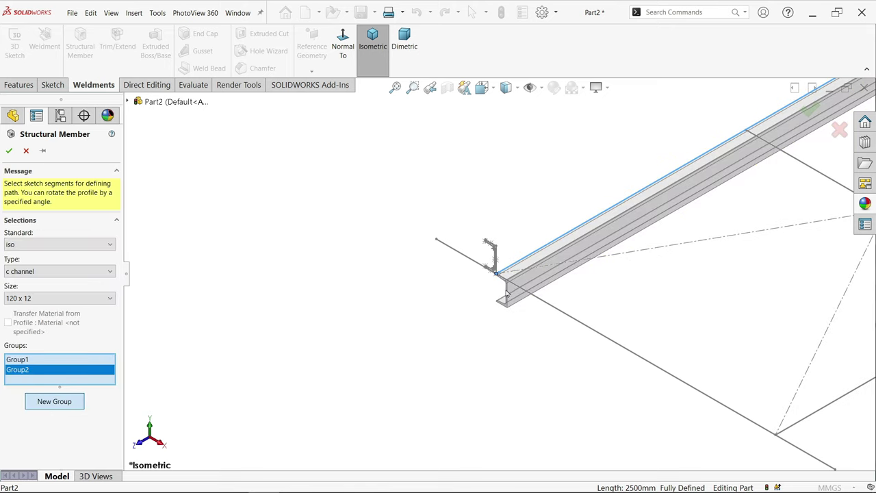
scroll(571, 333, "up", 3)
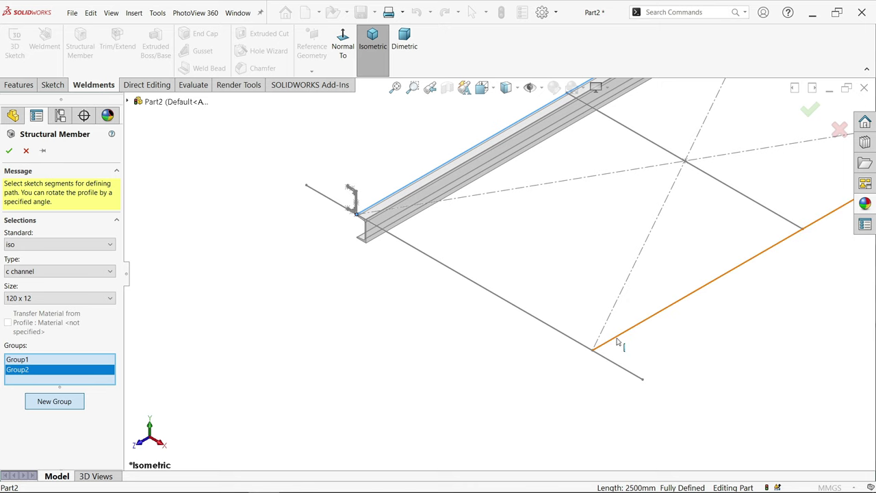
left_click(617, 342)
scroll(593, 347, "down", 3)
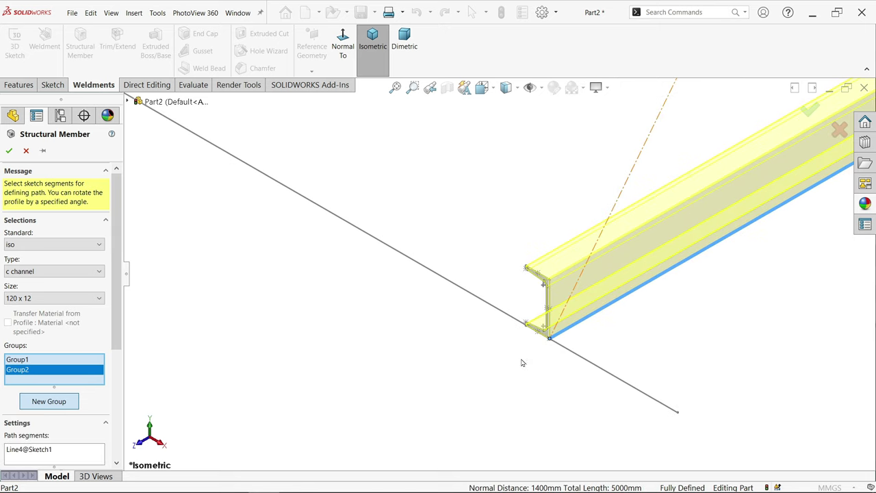
middle_click_drag(596, 313, 251, 151, "ctrl")
scroll(363, 216, "up", 3)
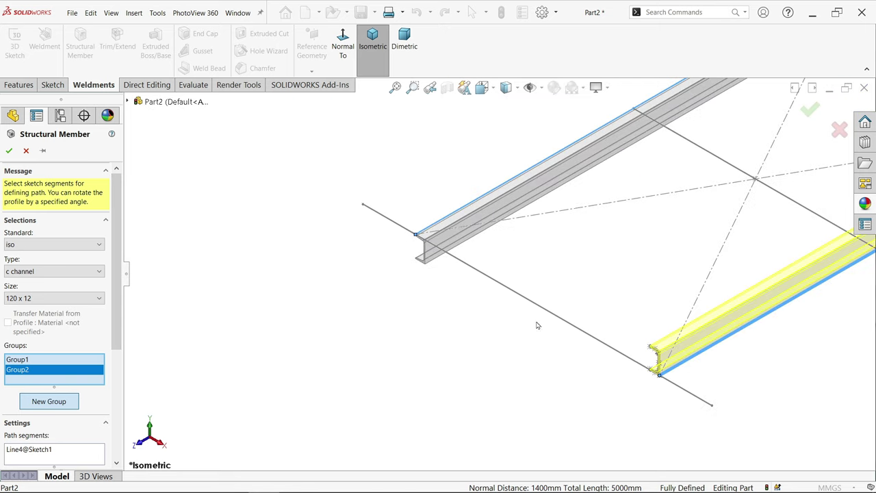
scroll(653, 374, "down", 3)
scroll(533, 355, "down", 5)
left_click_drag(116, 345, 115, 455)
middle_click_drag(745, 287, 628, 331, "ctrl")
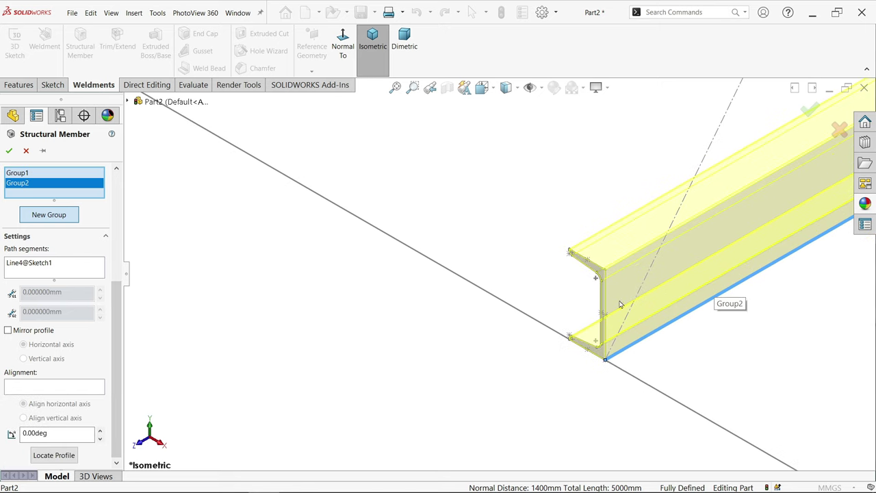
- Rotate the second rail's channel profile by 180°
left_click_drag(91, 433, 12, 430)
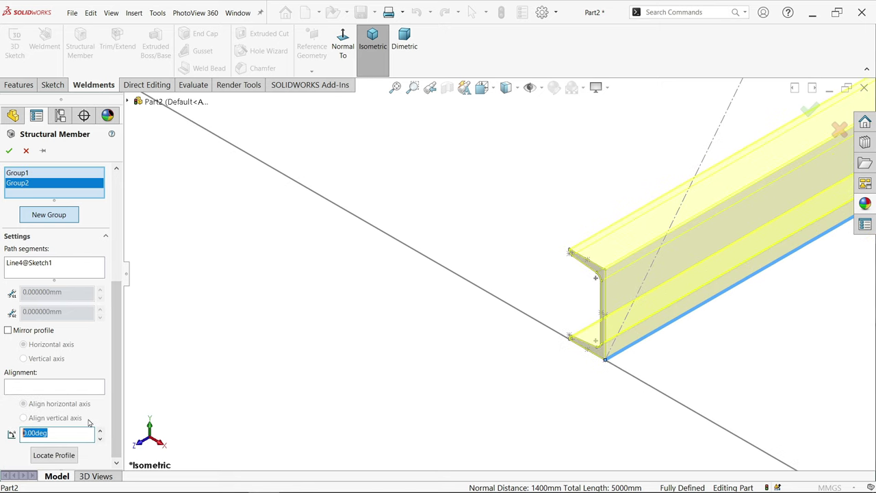
type("180")
key("Return")
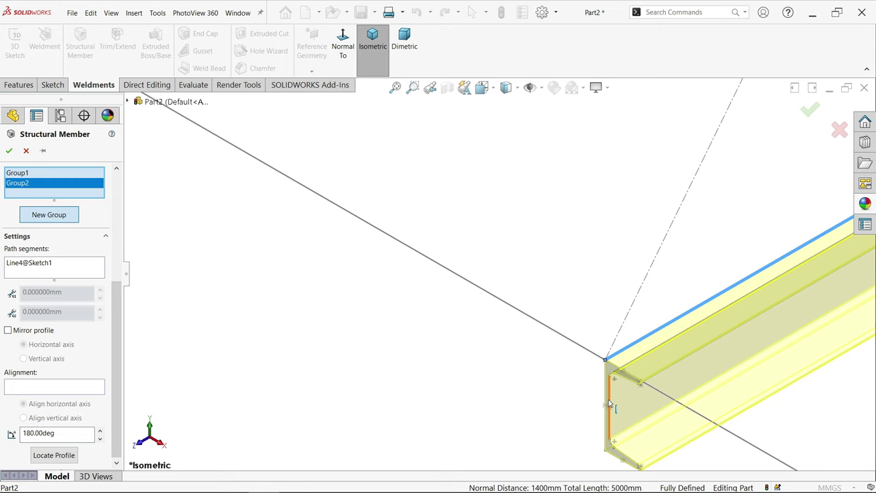
scroll(609, 404, "up", 1)
middle_click_drag(573, 365, 544, 325, "ctrl")
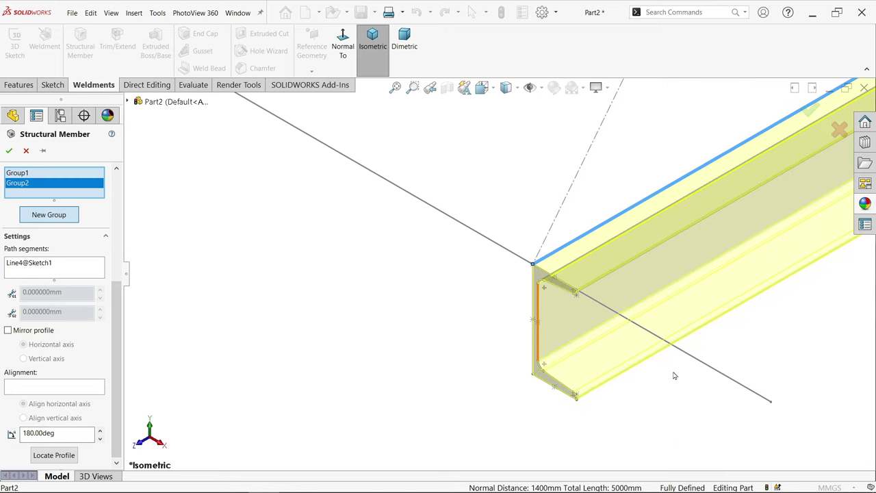
- Anchor the second rail's channel profile at its corner point
left_click(54, 455)
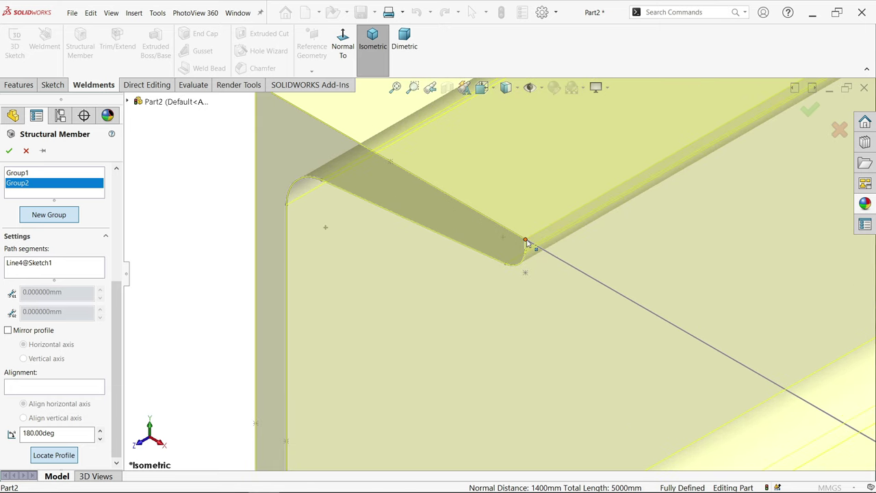
left_click(527, 243)
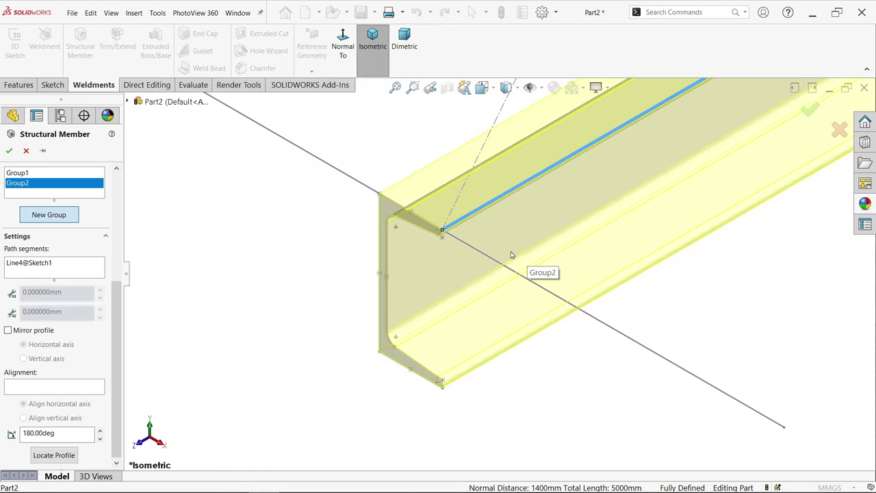
scroll(445, 237, "up", 2)
scroll(463, 260, "down", 5)
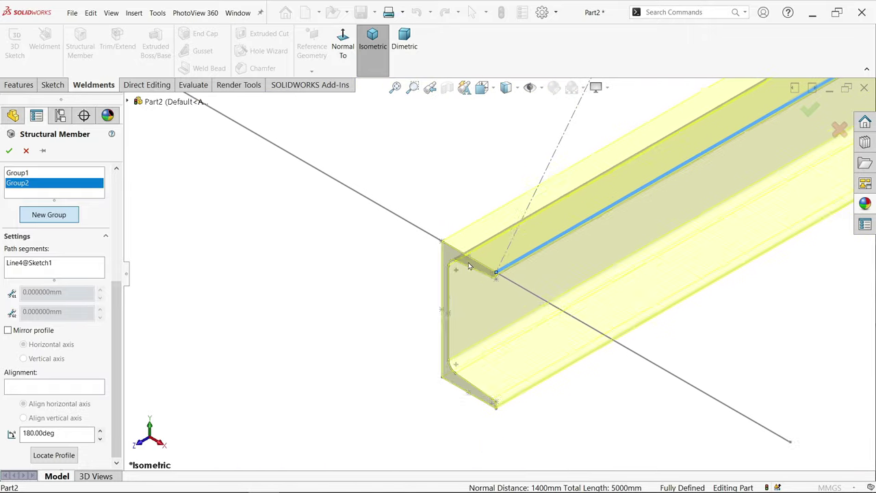
scroll(462, 260, "down", 2)
scroll(303, 189, "up", 2)
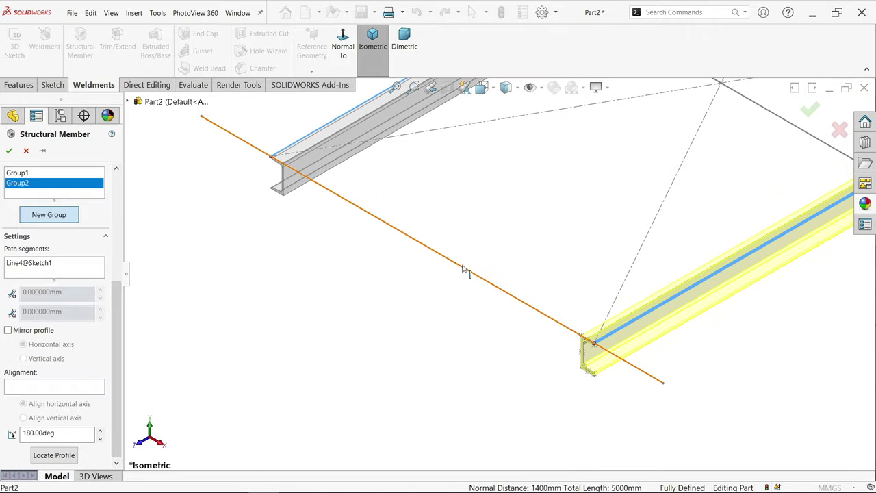
scroll(455, 261, "down", 2)
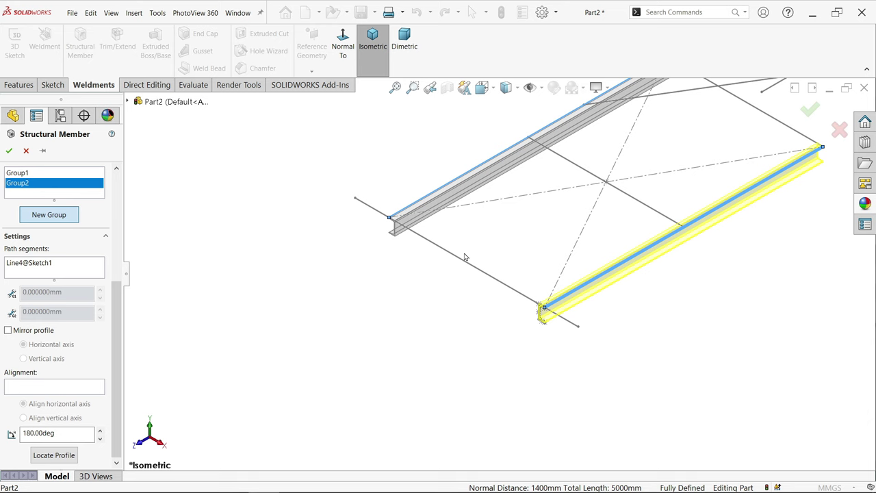
- Start a third member group along the middle cross line, Line10
left_click(48, 215)
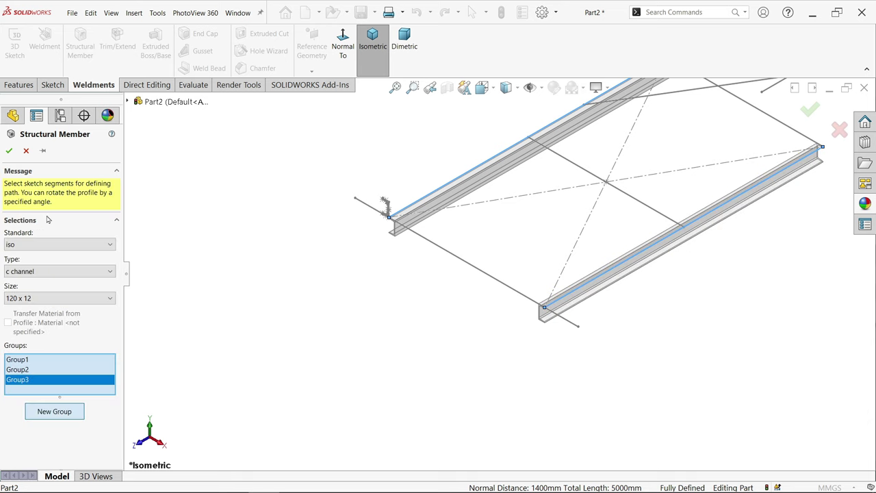
scroll(582, 205, "up", 3)
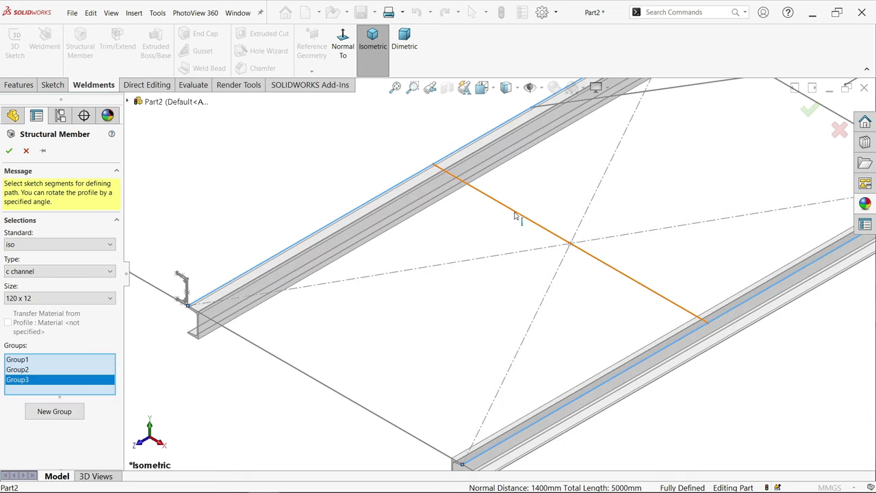
left_click(515, 216)
scroll(448, 152, "up", 2)
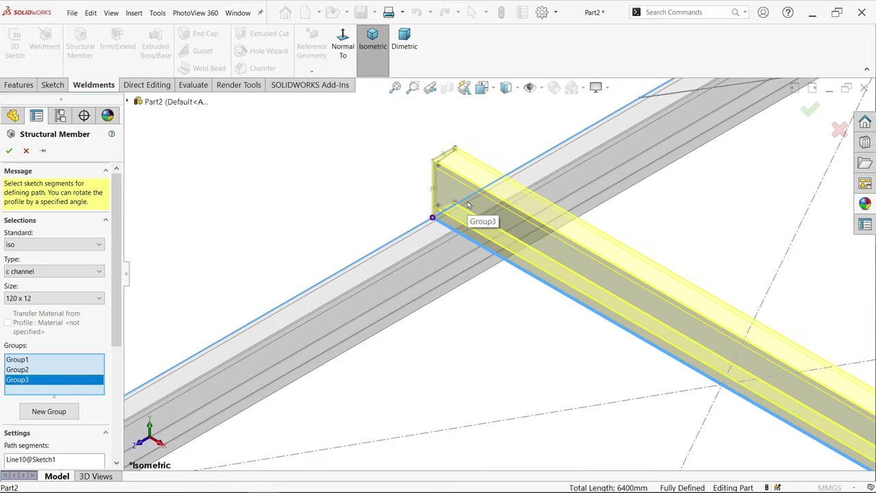
scroll(117, 323, "down", 5)
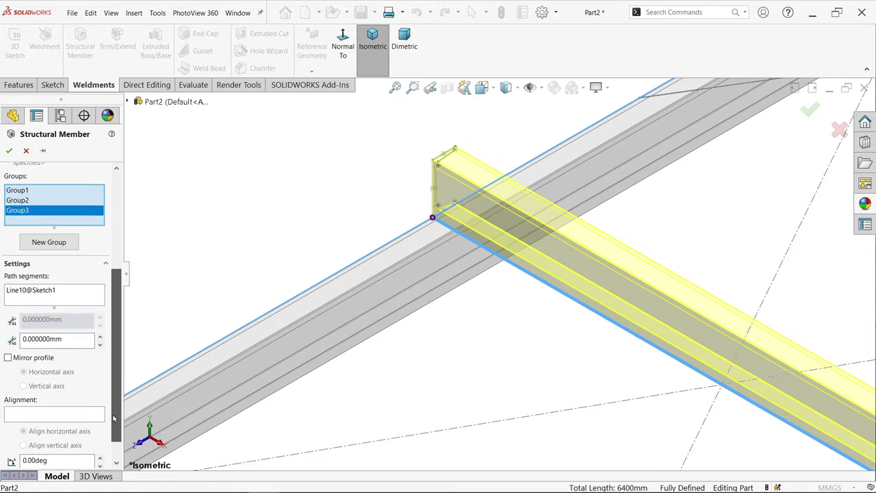
- Rotate the cross member's channel profile to 270° and anchor it at a corner vertex
left_click(75, 432)
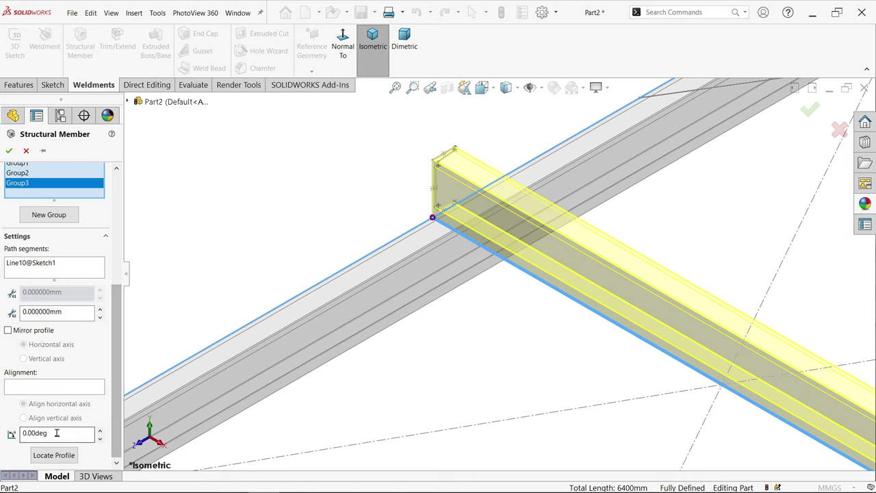
type("270")
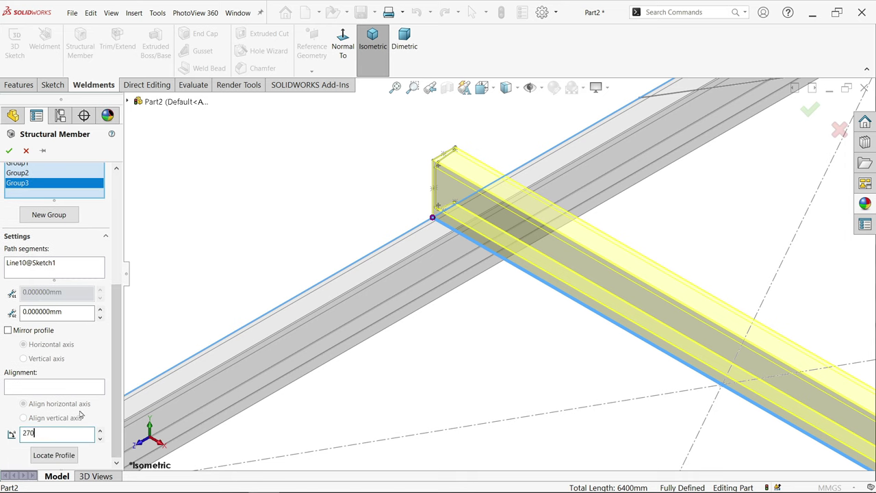
key("Return")
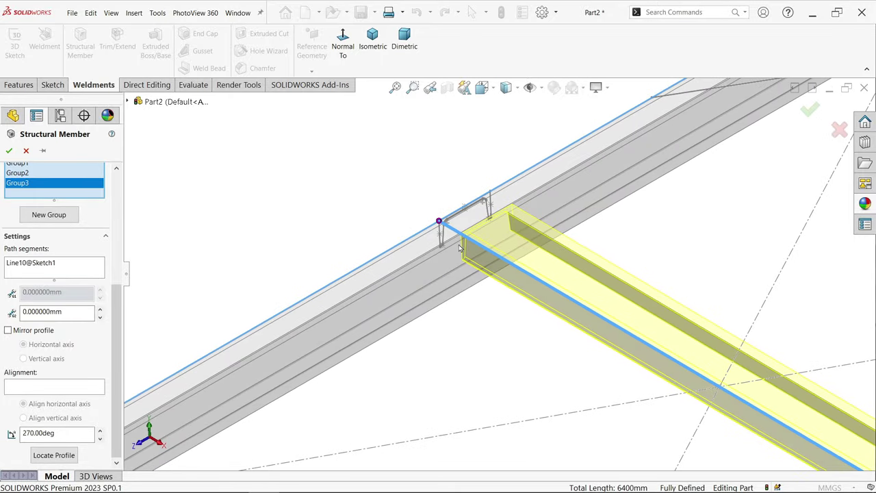
scroll(436, 236, "down", 5)
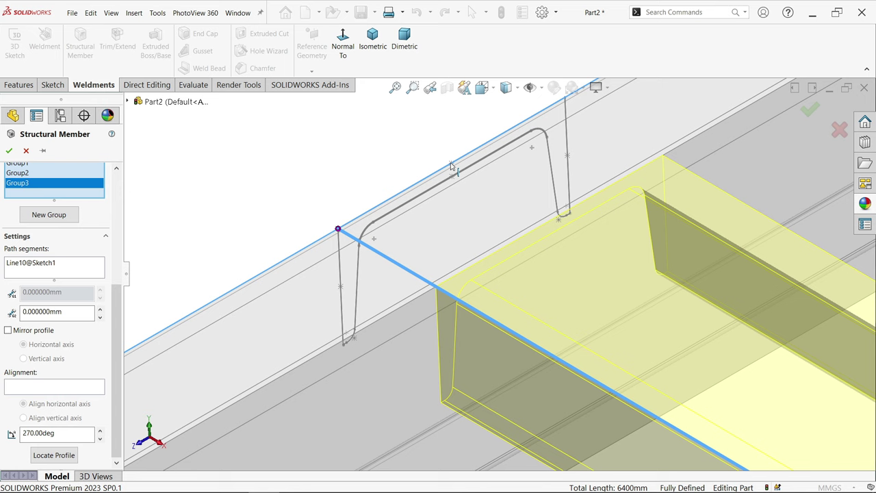
left_click(54, 456)
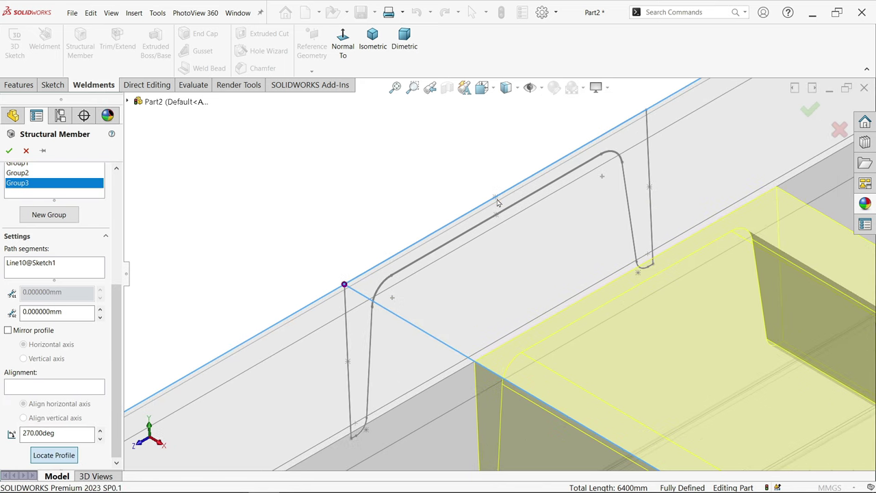
left_click(494, 198)
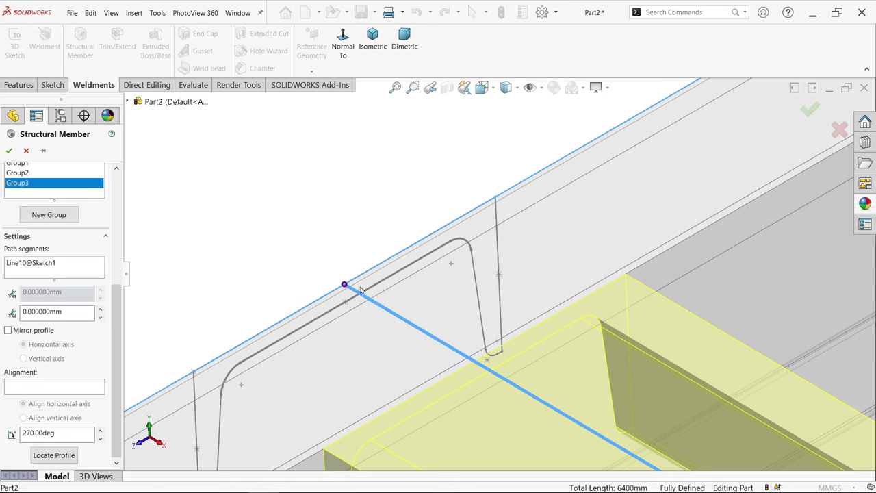
scroll(450, 289, "up", 5)
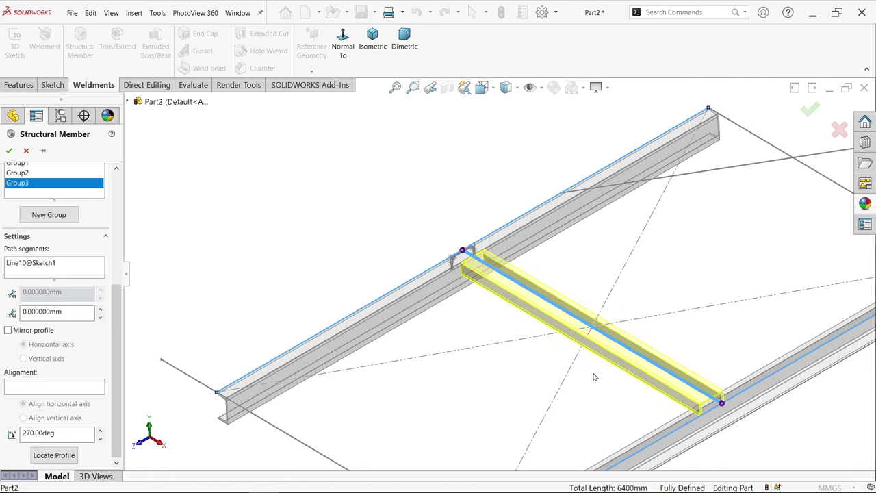
- Accept the member to build the two C-channel rails and cross member, then view isometrically
left_click(9, 151)
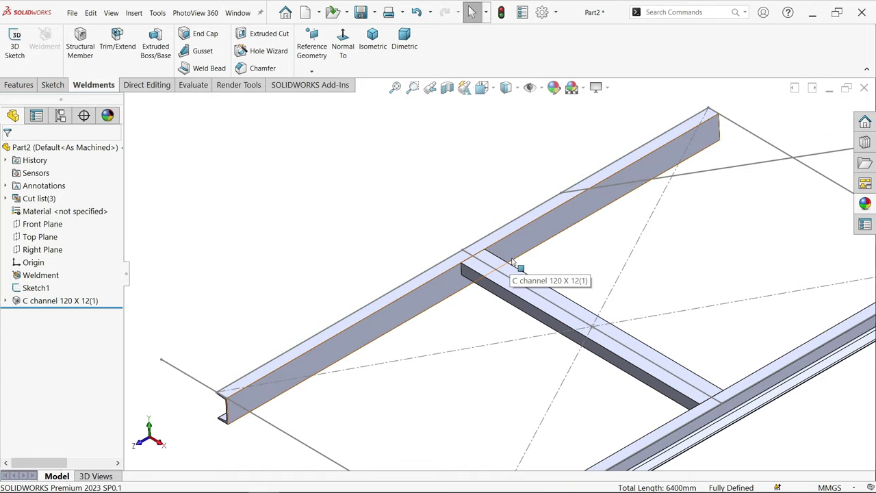
scroll(511, 262, "down", 3)
left_click(479, 269)
middle_click_drag(479, 270, 445, 158)
left_click(471, 12)
left_click(373, 41)
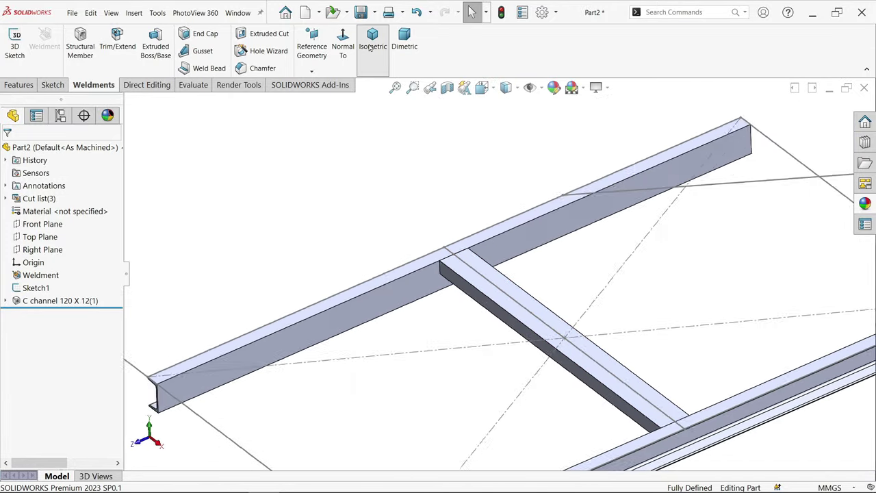
scroll(506, 261, "down", 3)
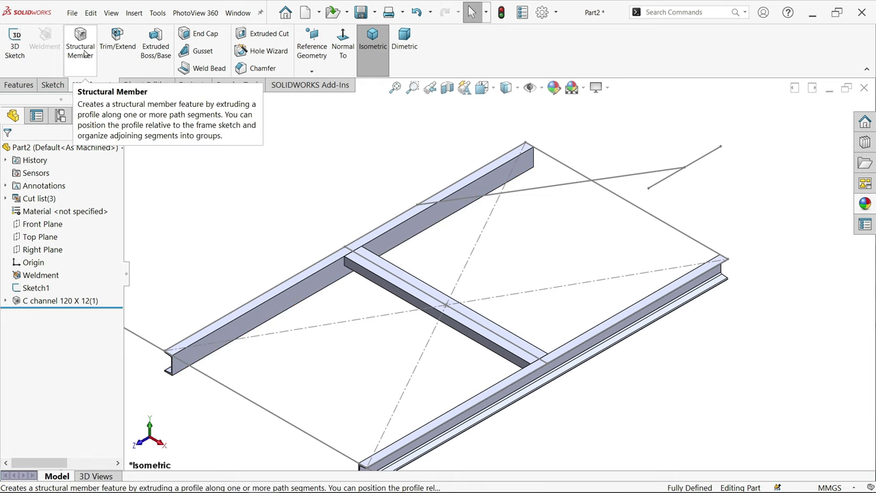
- Start a new structural member: 70 x 40 x 5 rectangular tube along front cross line Line7
left_click(81, 46)
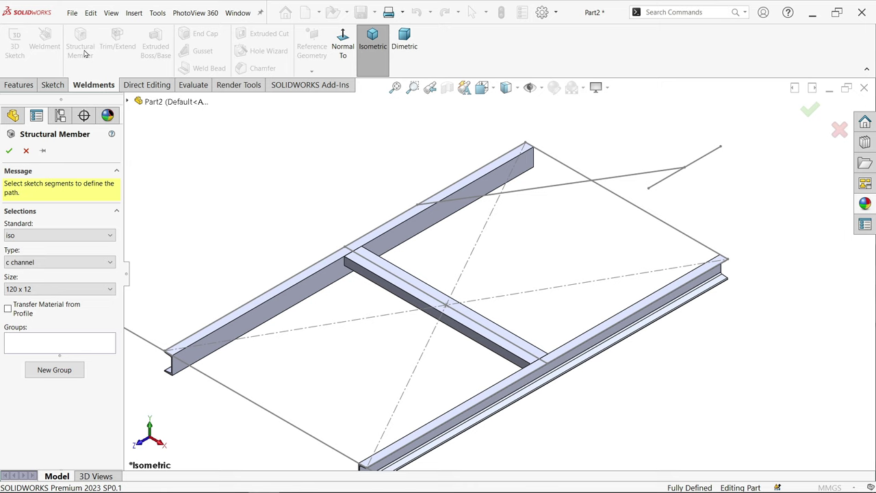
left_click(32, 264)
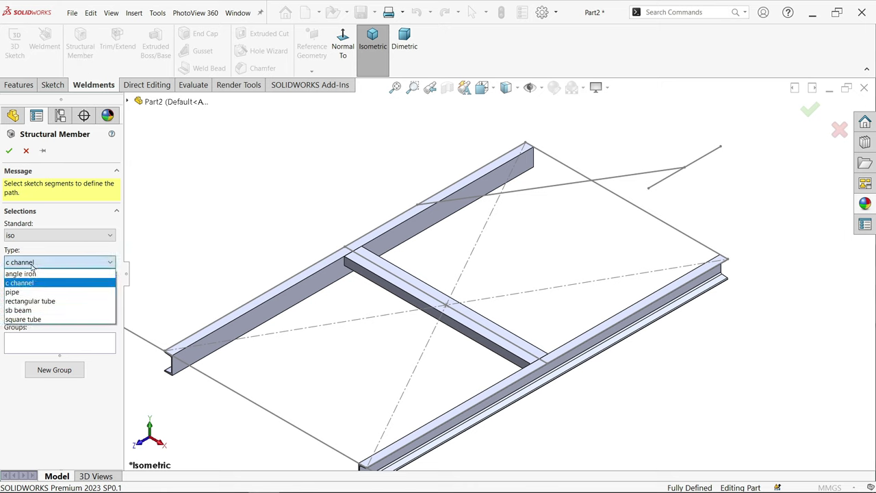
left_click(39, 304)
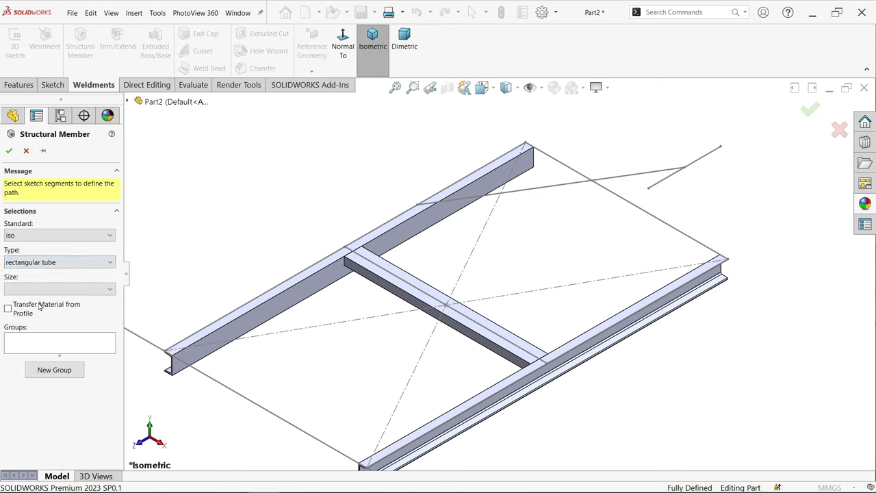
left_click(74, 289)
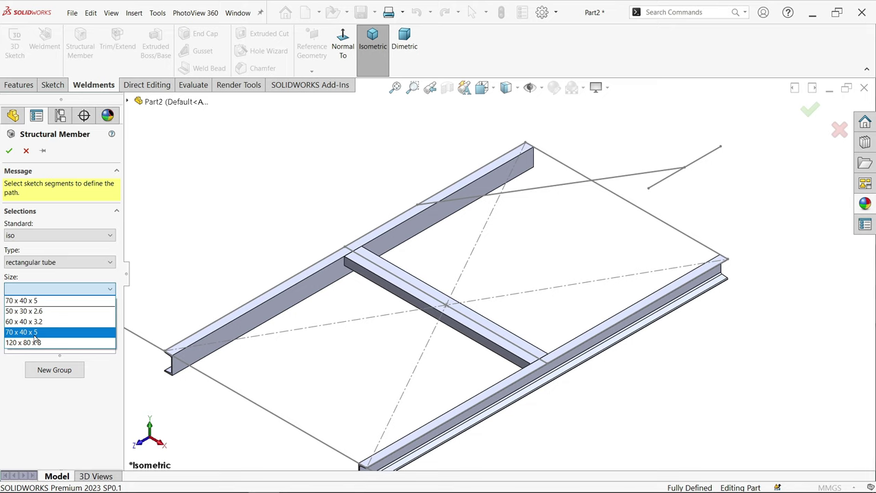
left_click(27, 332)
scroll(307, 333, "down", 4)
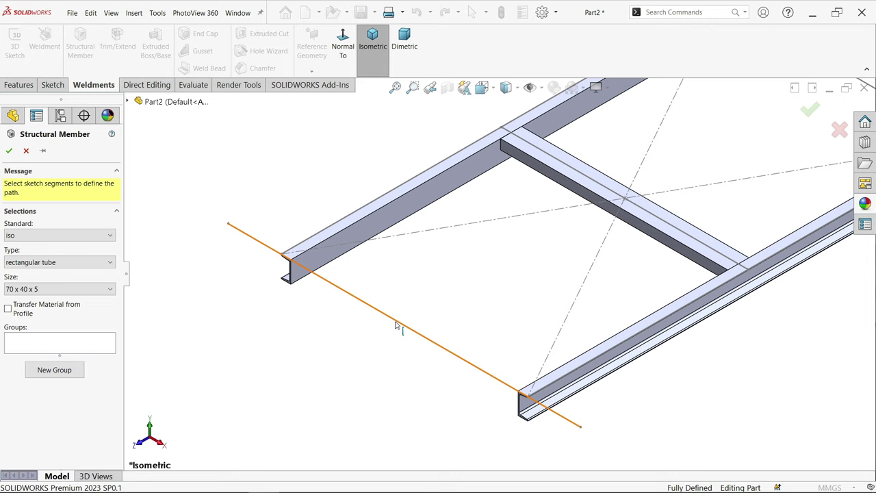
left_click(396, 326)
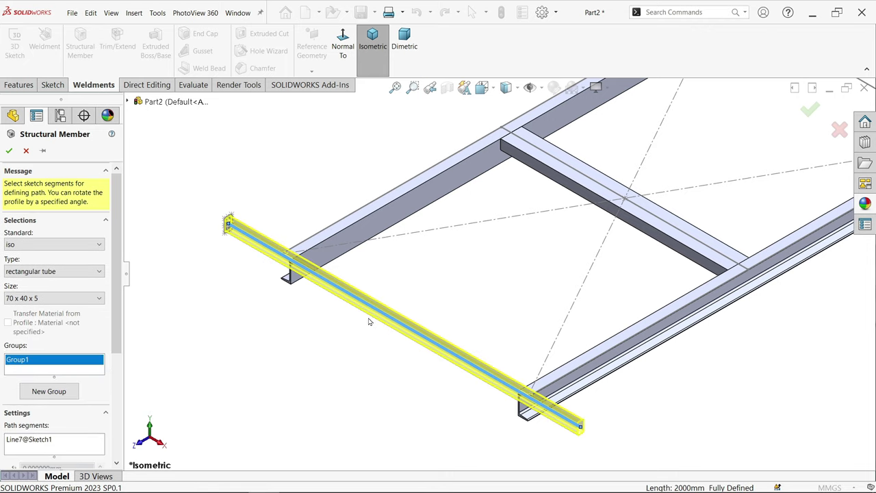
scroll(383, 323, "down", 2)
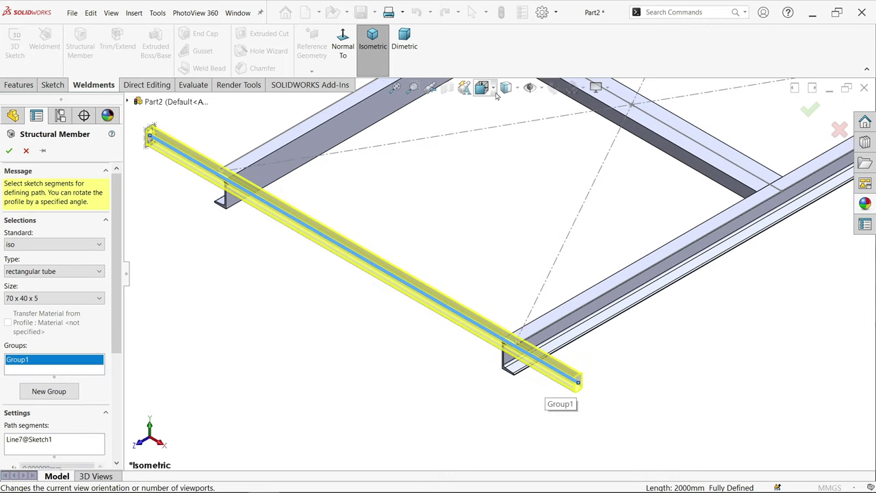
left_click(493, 90)
left_click(442, 337)
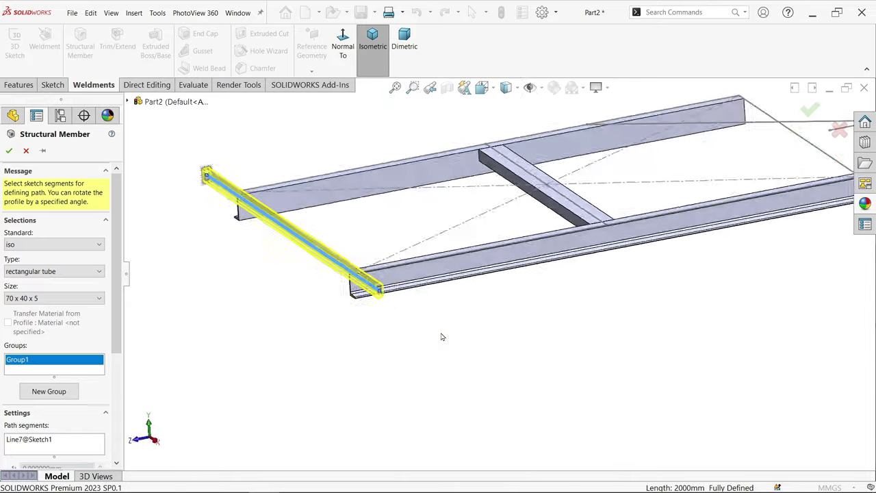
scroll(343, 288, "down", 5)
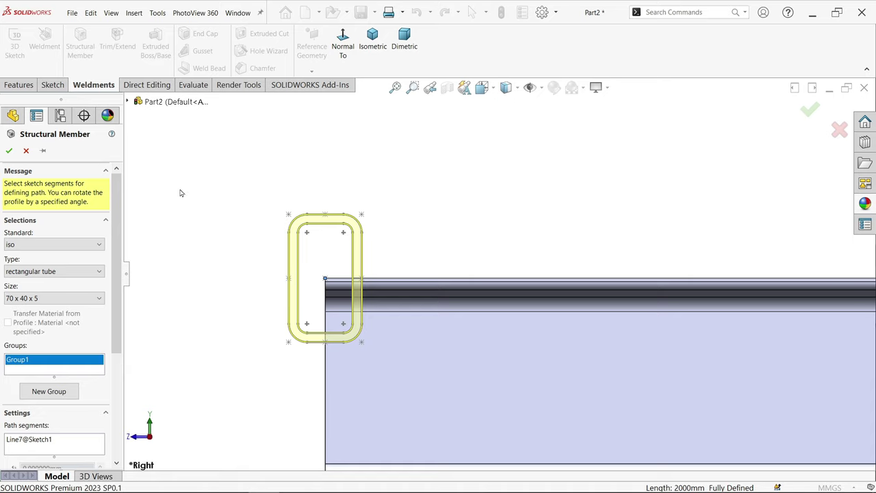
left_click(372, 38)
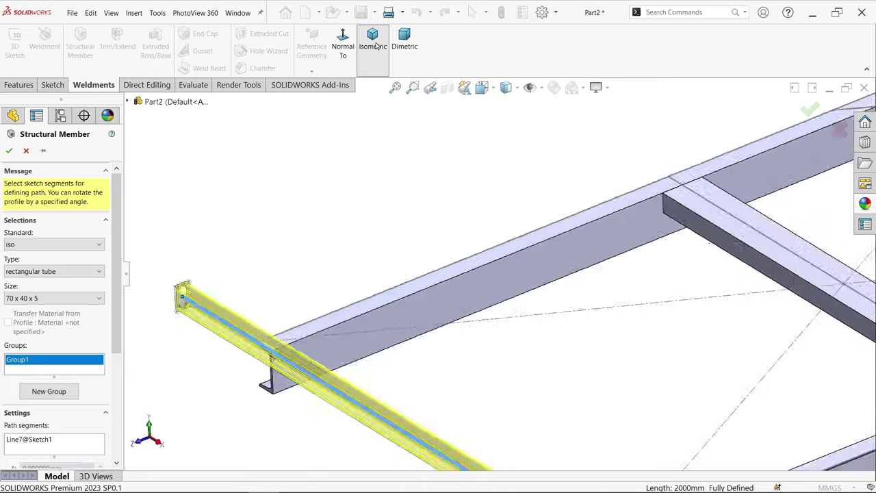
scroll(69, 411, "down", 5)
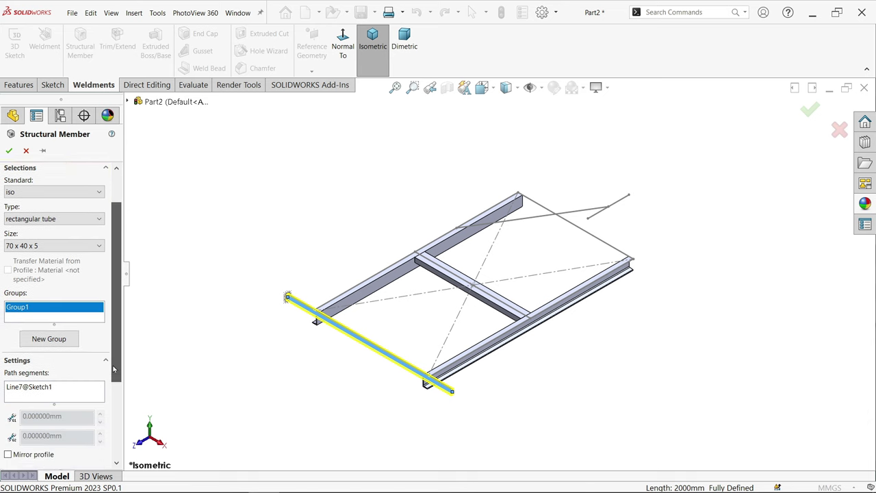
- Anchor the tube profile at its corner point so it sits above the channel rails
left_click(54, 457)
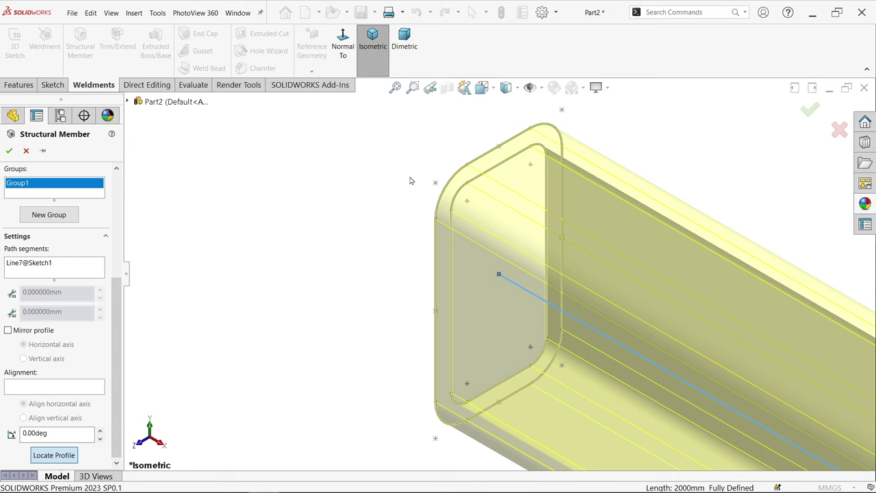
scroll(465, 375, "down", 1)
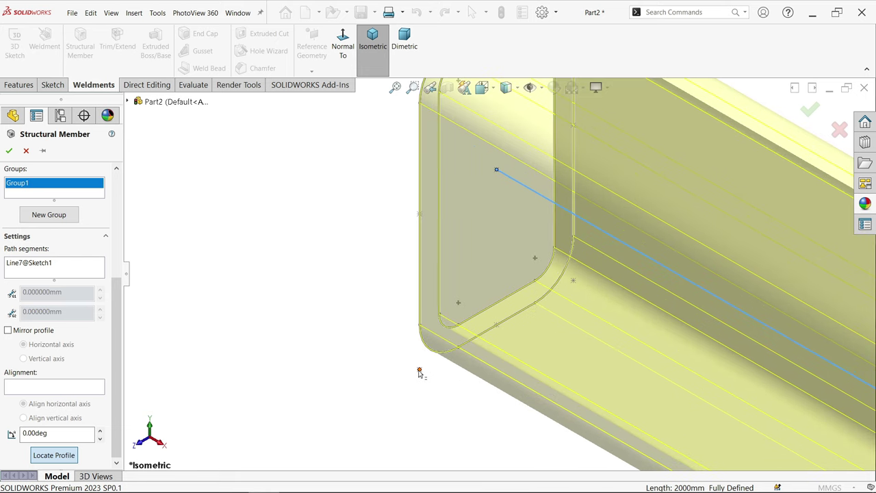
left_click(419, 373)
scroll(498, 308, "up", 5)
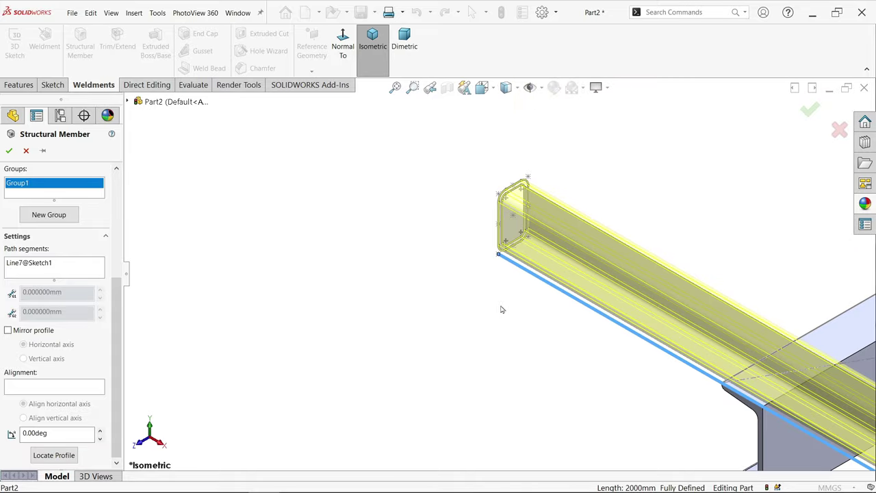
left_click(488, 88)
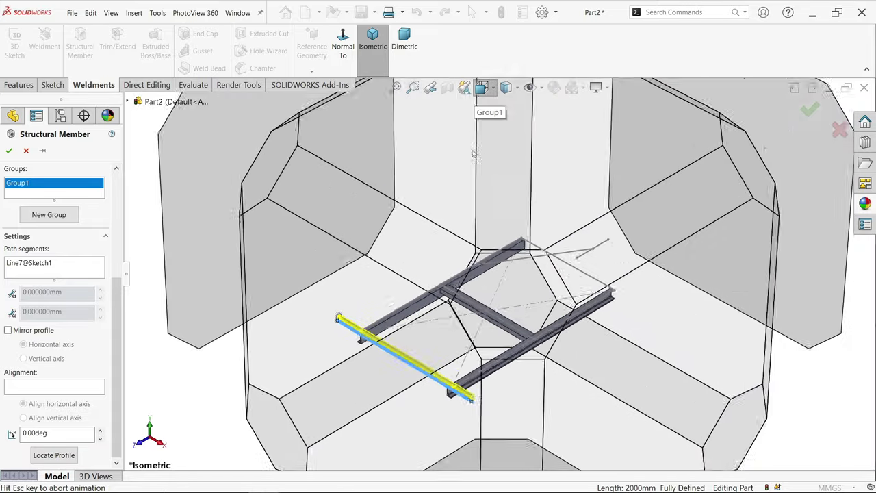
left_click(455, 356)
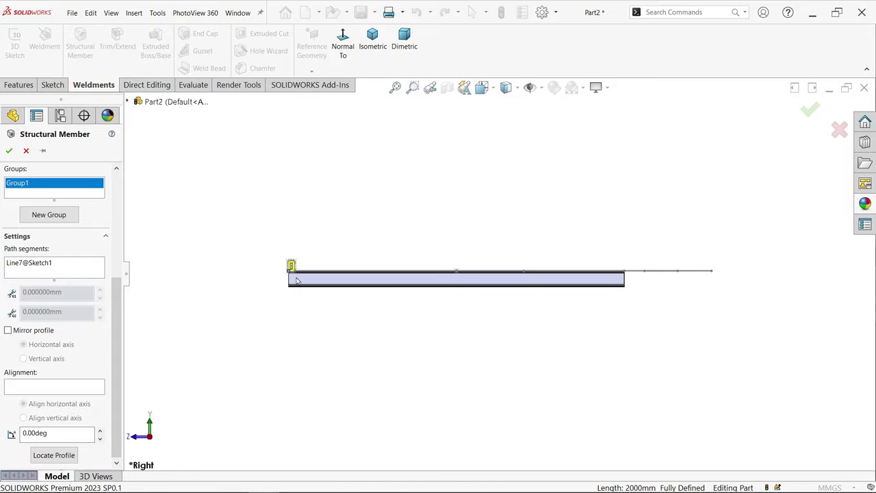
scroll(427, 254, "down", 3)
scroll(431, 252, "down", 5)
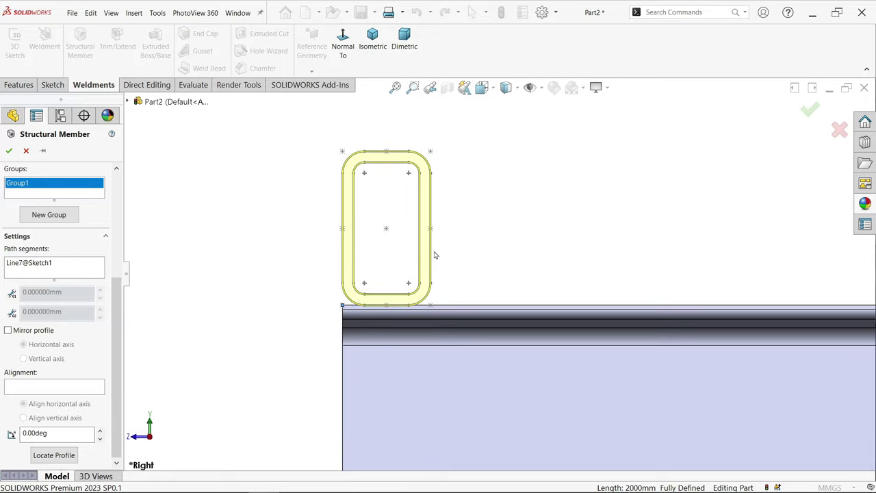
left_click(374, 51)
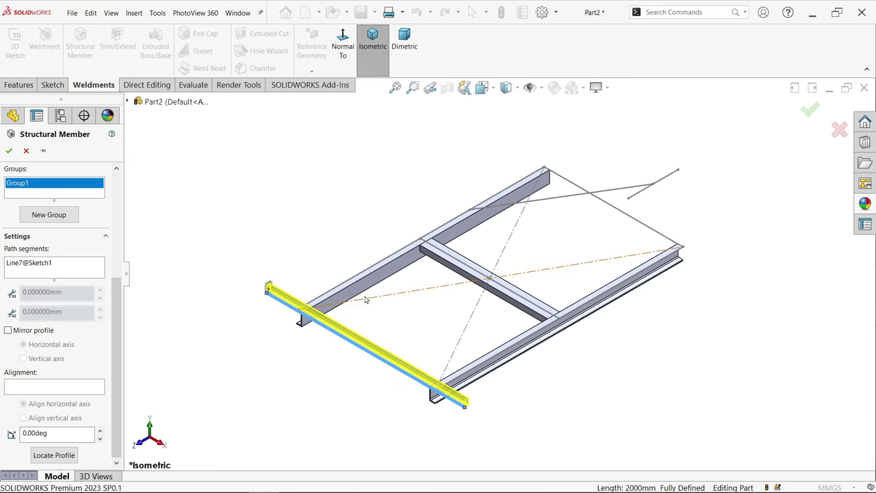
- Add Group2 with a tube along the short far-end line Line8 and inspect its end profile
left_click(68, 217)
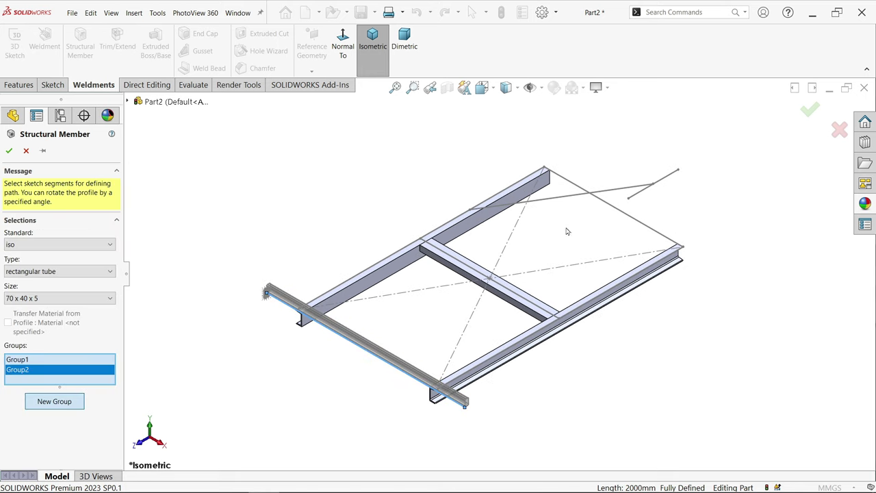
scroll(653, 198, "down", 5)
left_click(625, 186)
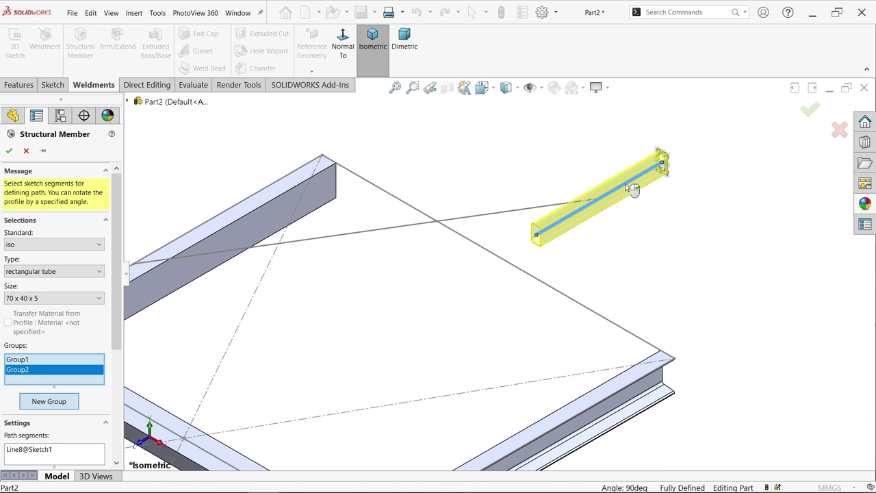
scroll(625, 186, "down", 5)
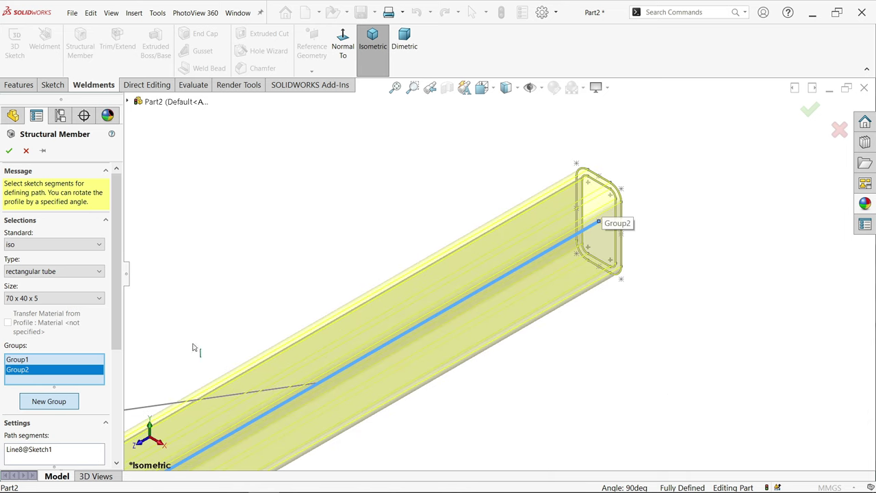
scroll(98, 439, "down", 5)
left_click(71, 455)
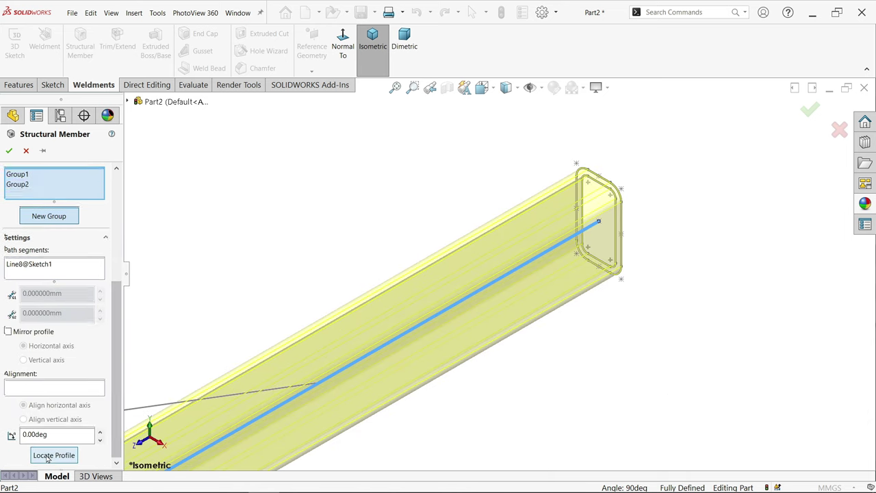
scroll(540, 250, "up", 5)
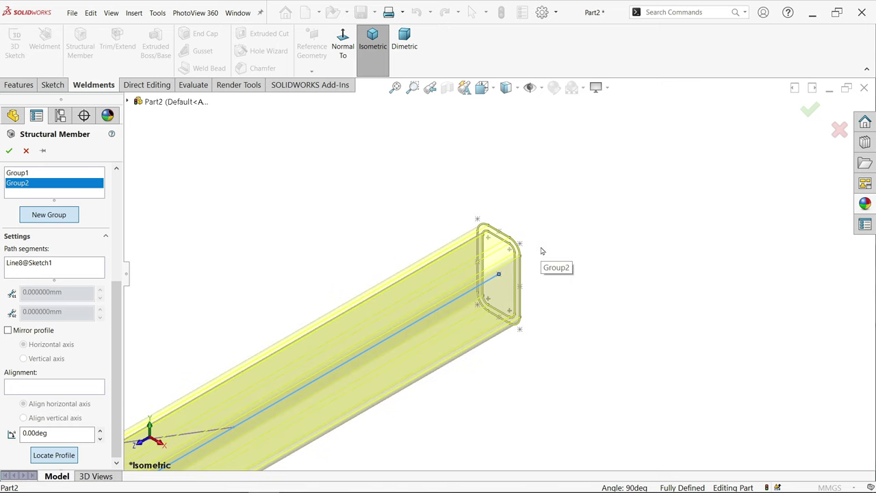
scroll(490, 269, "down", 3)
scroll(548, 250, "down", 5)
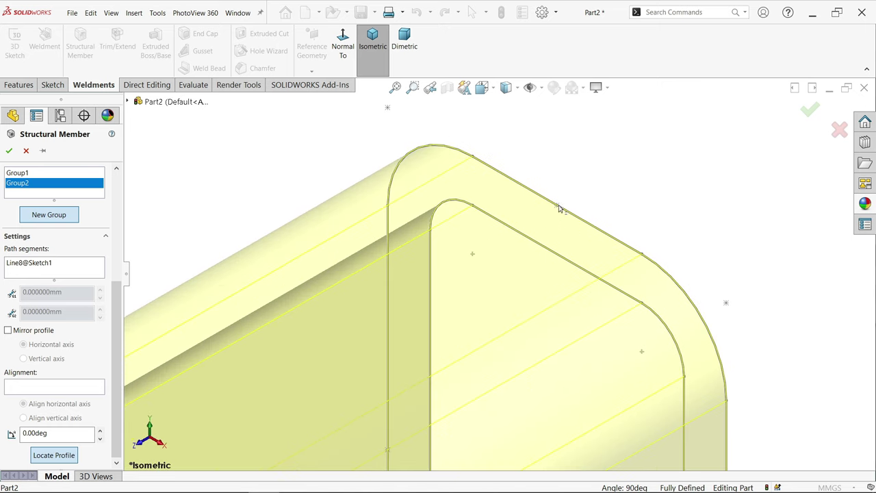
scroll(558, 210, "up", 5)
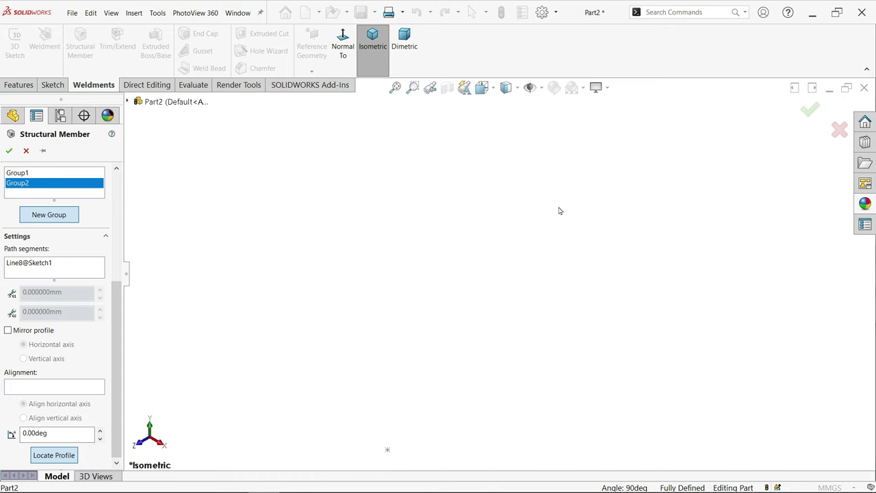
scroll(465, 289, "down", 4)
scroll(489, 358, "up", 6)
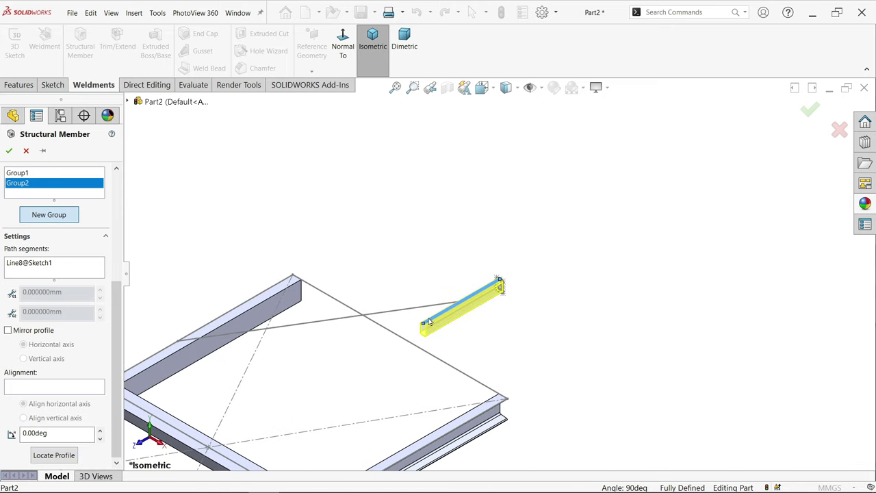
scroll(427, 322, "down", 3)
- Run a third tube group along the long connecting line Line9, anchored at the profile's top point
left_click(64, 221)
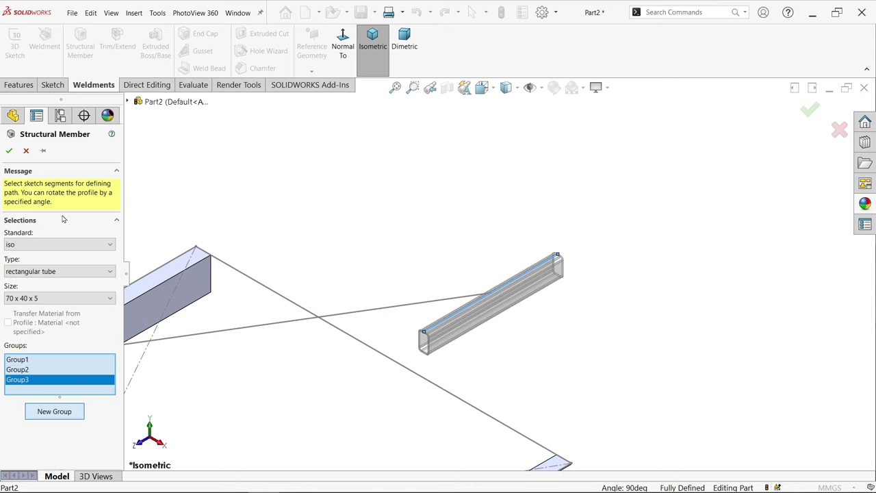
left_click(357, 314)
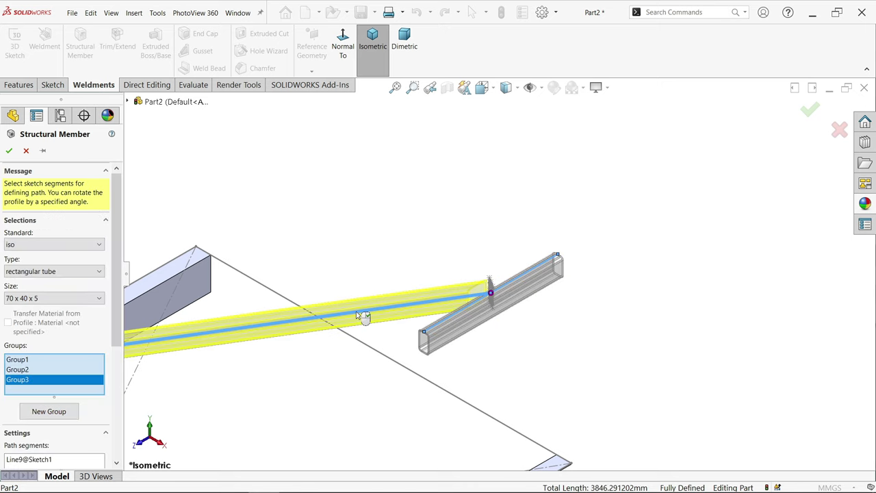
scroll(50, 410, "down", 5)
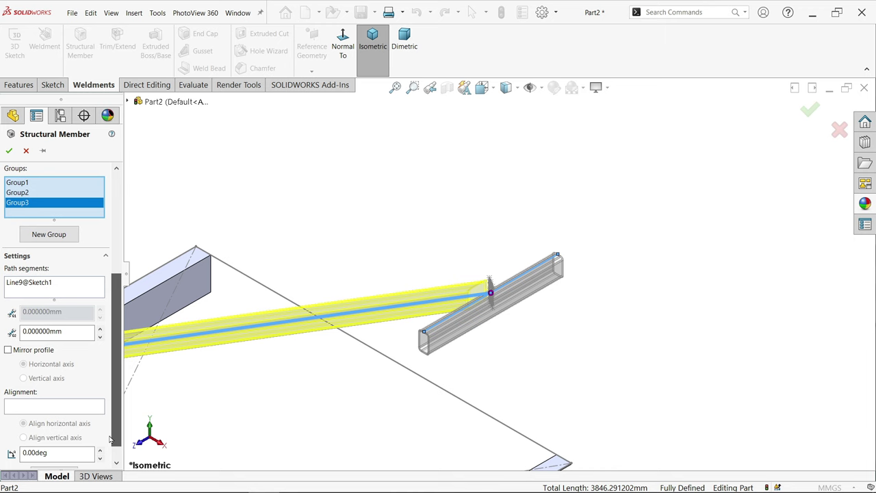
scroll(50, 436, "down", 1)
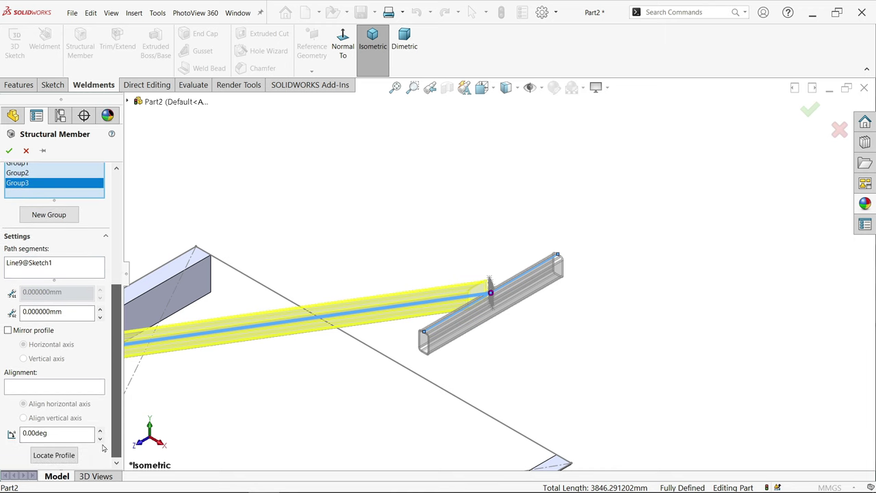
left_click(54, 453)
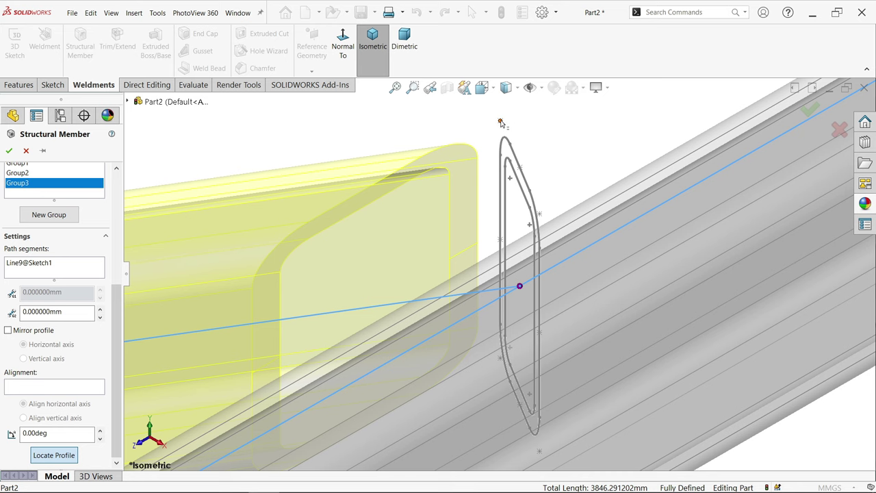
left_click(501, 123)
scroll(472, 233, "up", 5)
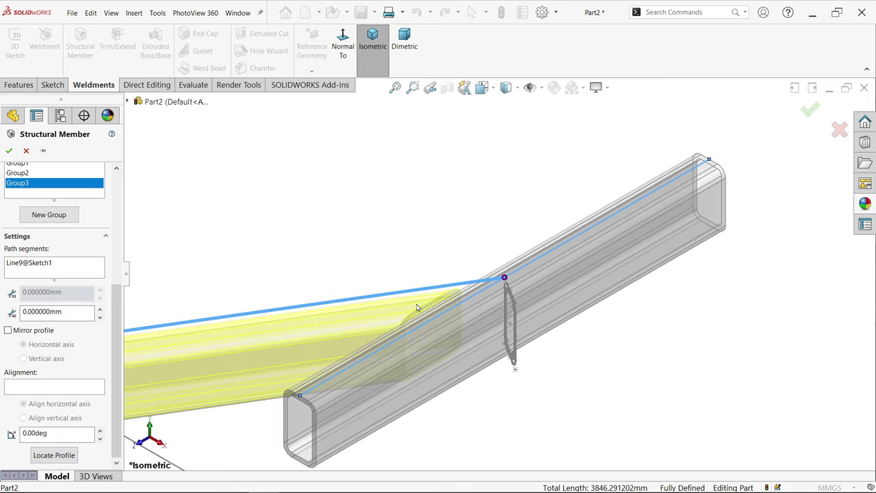
scroll(538, 280, "up", 5)
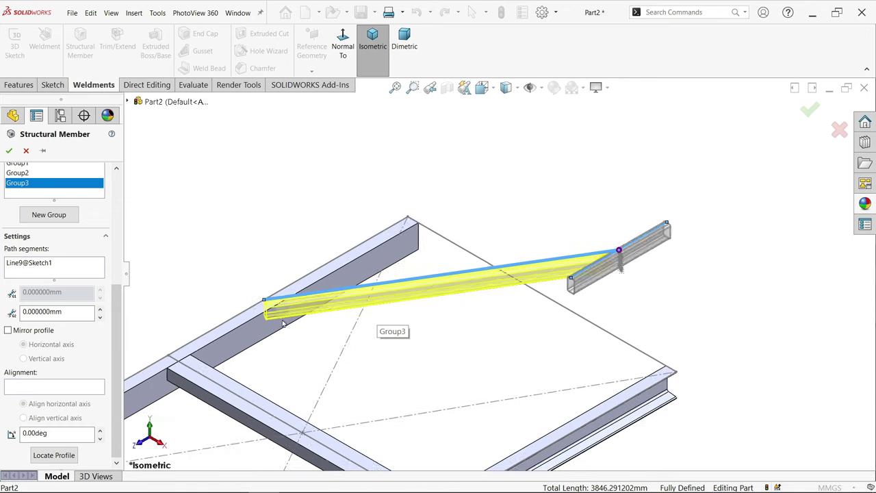
scroll(288, 294, "down", 4)
- Create the 70 x 40 x 5 tube members and bring up Trim/Extend with End Trim at the joint
left_click(9, 150)
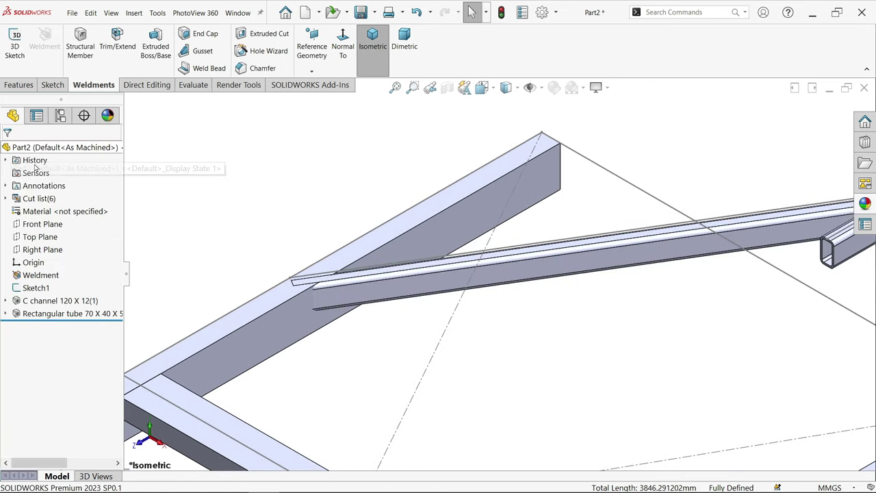
scroll(416, 283, "down", 2)
left_click(417, 287)
middle_click_drag(416, 287, 486, 284)
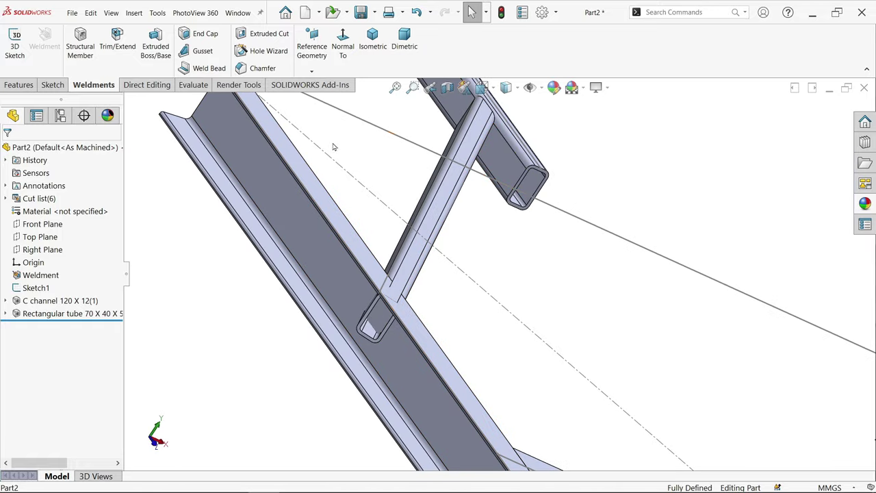
left_click(120, 43)
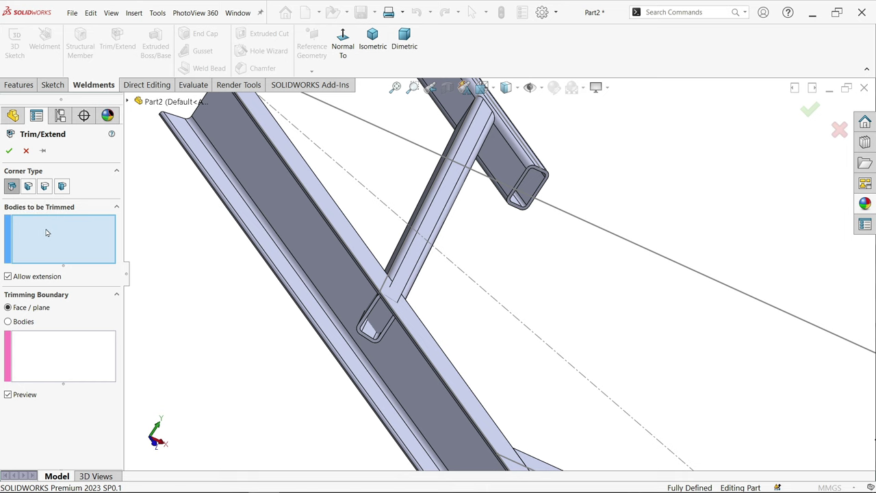
- Choose the angled 70 x 40 x 5 tube to trim and the C channel face as boundary
middle_click_drag(246, 233, 342, 229)
scroll(342, 229, "down", 5)
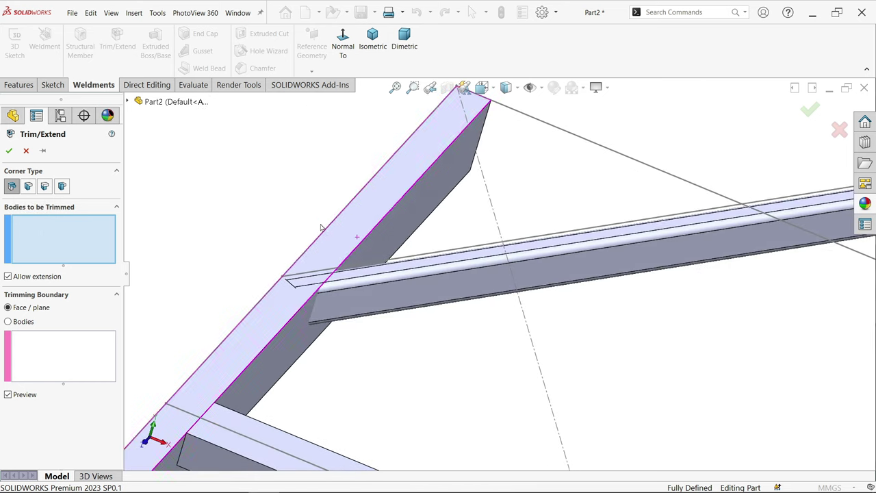
left_click(411, 290)
scroll(468, 288, "up", 4)
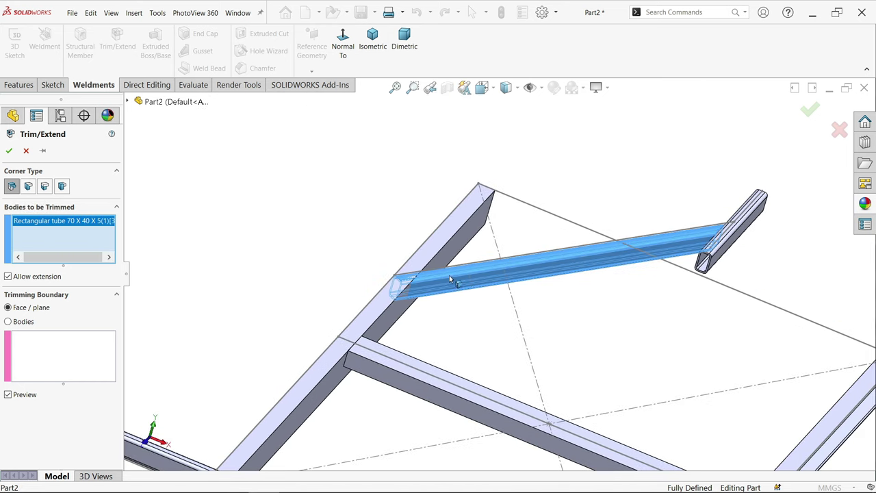
scroll(451, 279, "down", 2)
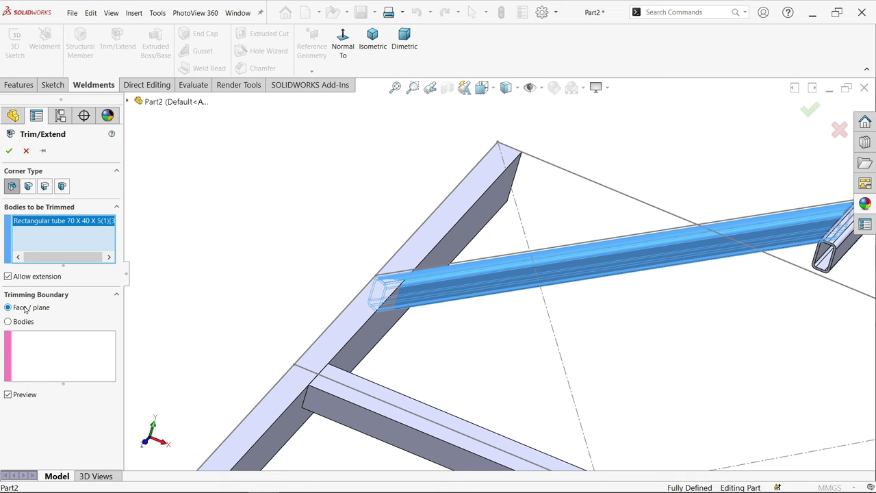
middle_click_drag(342, 328, 372, 316)
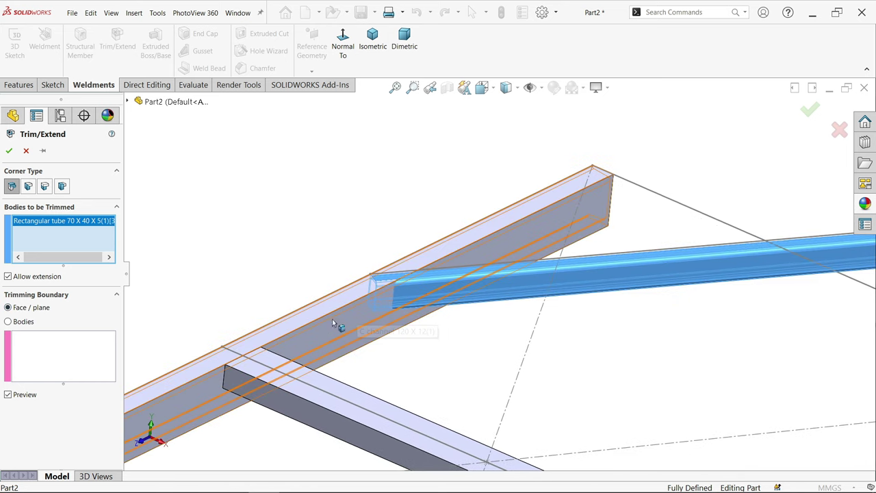
left_click(32, 366)
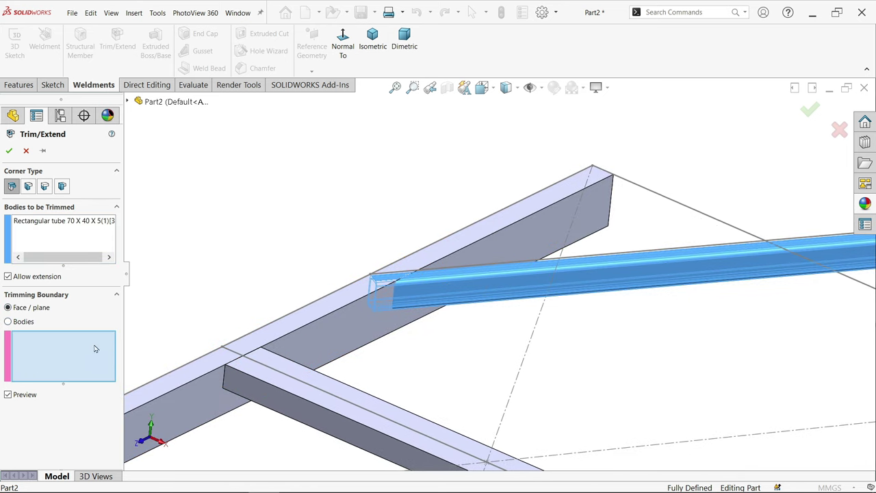
left_click(340, 339)
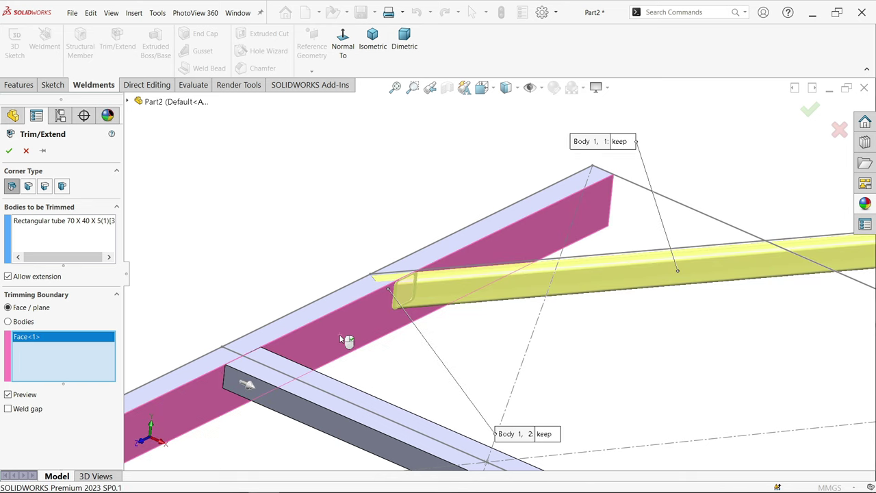
- Discard the tube piece beyond the C channel and accept the trim
scroll(349, 321, "down", 5)
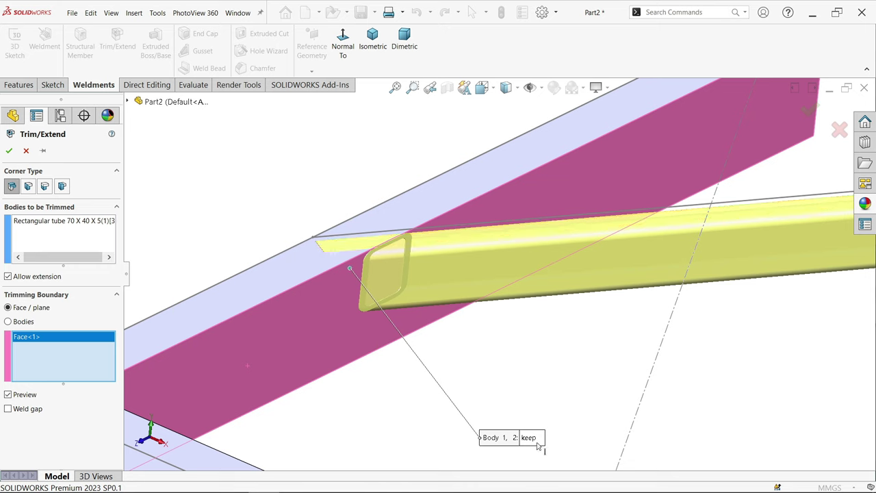
left_click_drag(532, 444, 418, 167)
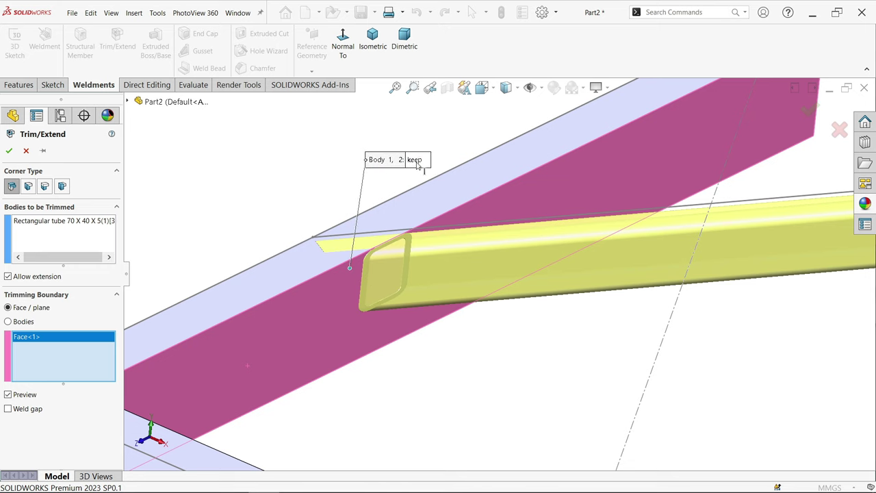
left_click(419, 164)
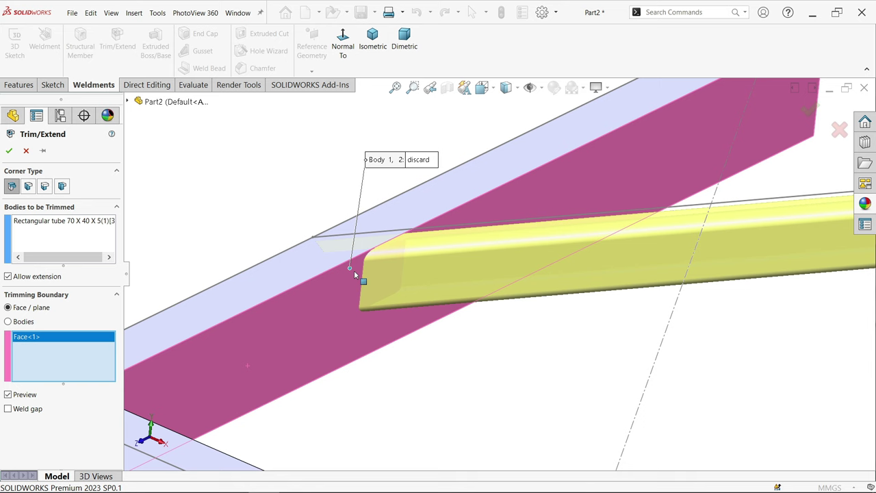
scroll(575, 266, "up", 4)
scroll(583, 212, "down", 2)
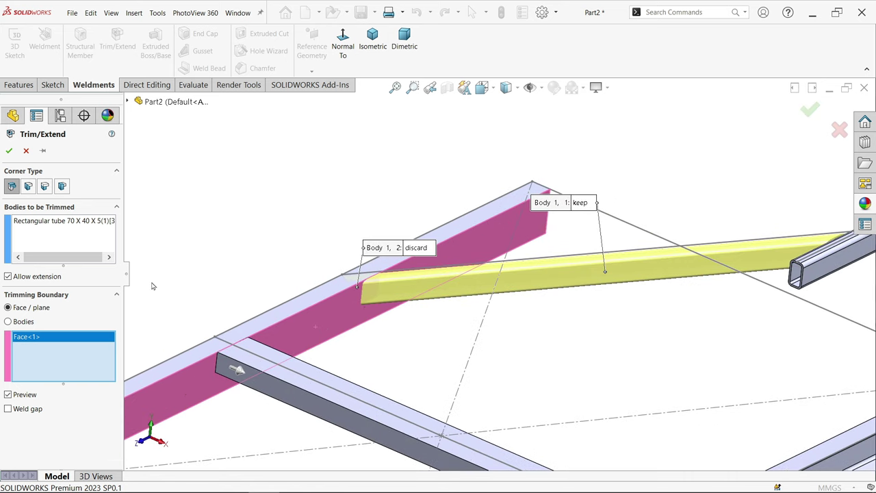
left_click(9, 151)
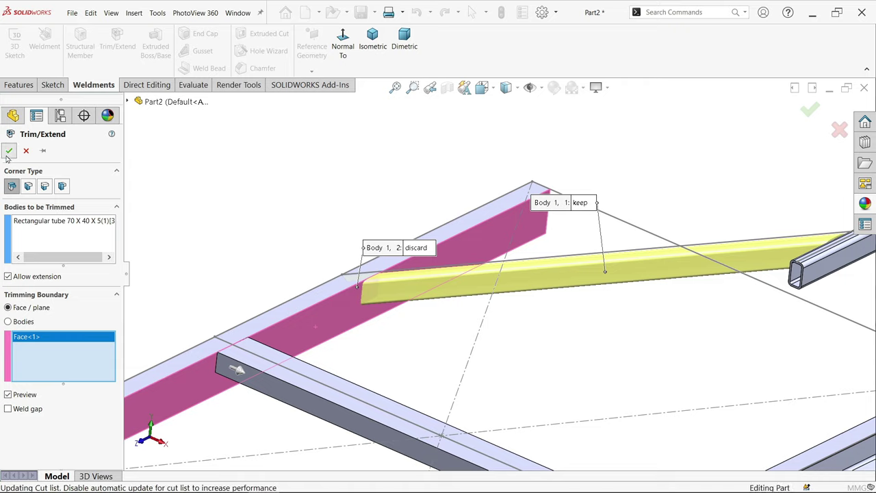
middle_click_drag(242, 275, 308, 287)
- Mirror the trimmed angled tube about the Right Plane to form the second brace
scroll(329, 284, "up", 4)
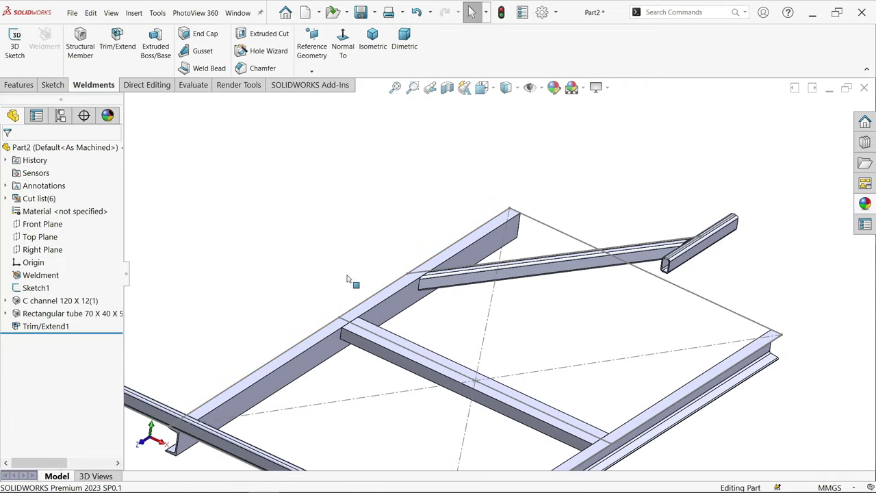
scroll(611, 289, "down", 3)
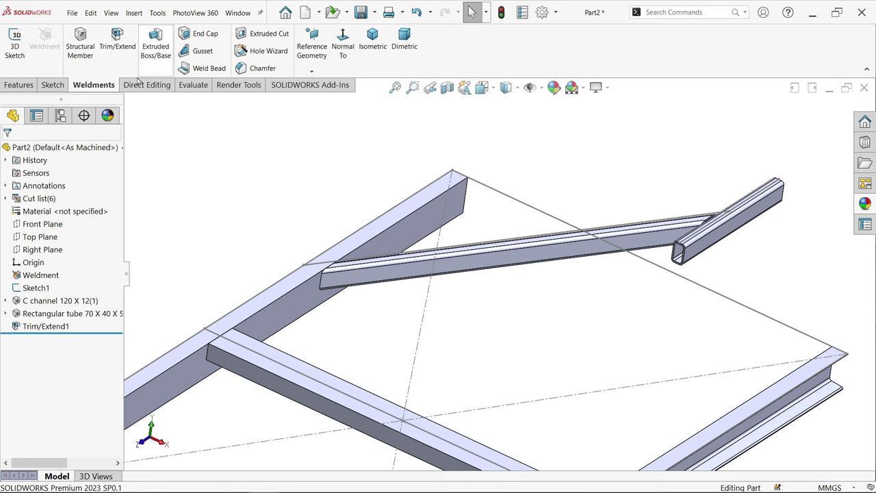
left_click(19, 85)
left_click(420, 68)
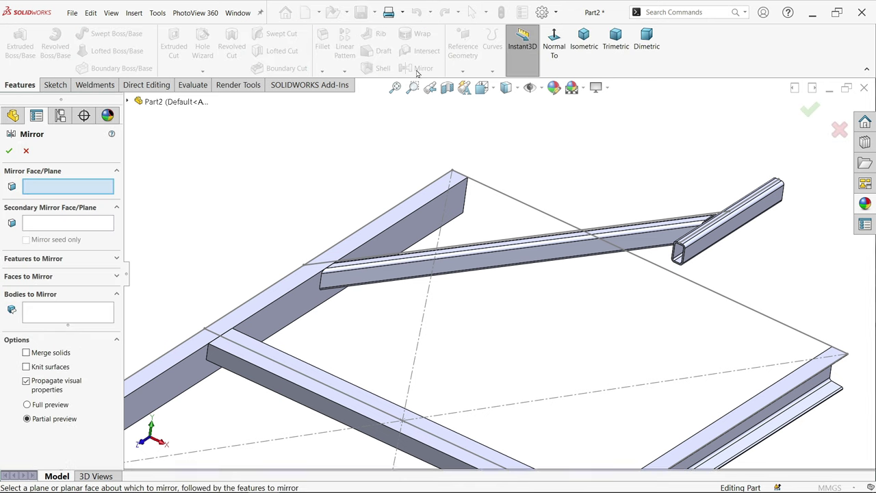
left_click(128, 101)
left_click(175, 203)
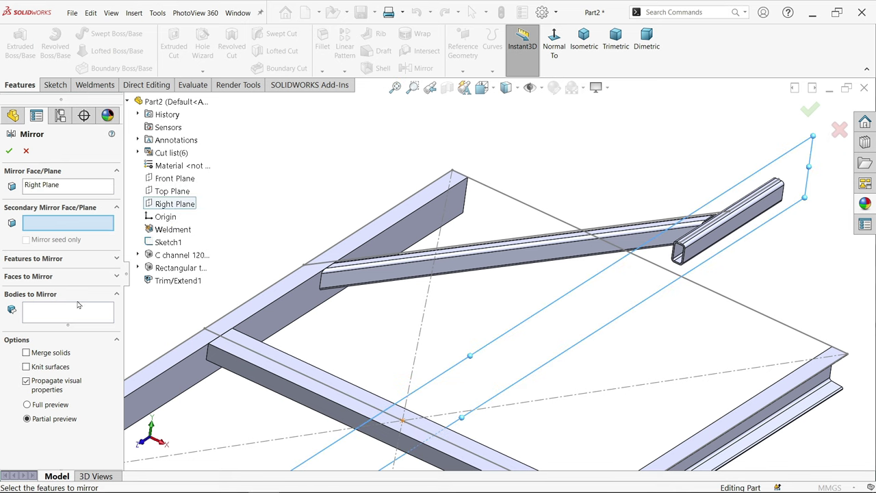
left_click(31, 316)
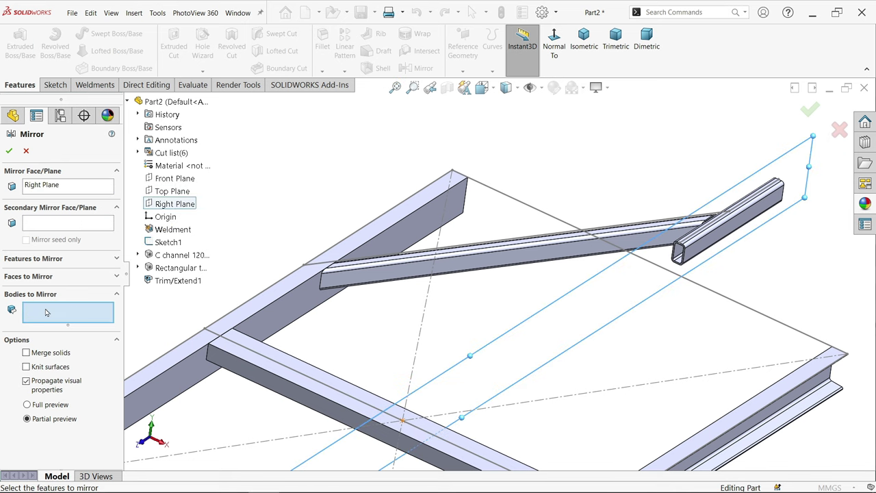
left_click(522, 263)
scroll(531, 278, "up", 2)
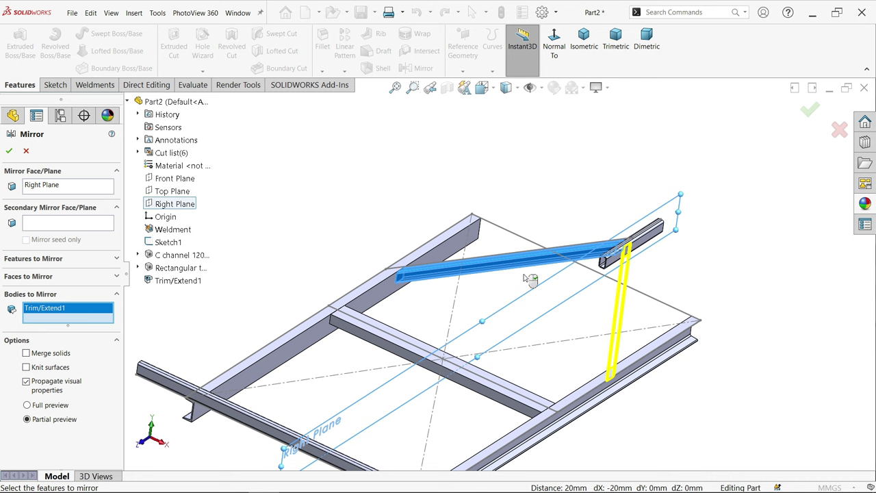
scroll(529, 329, "down", 1)
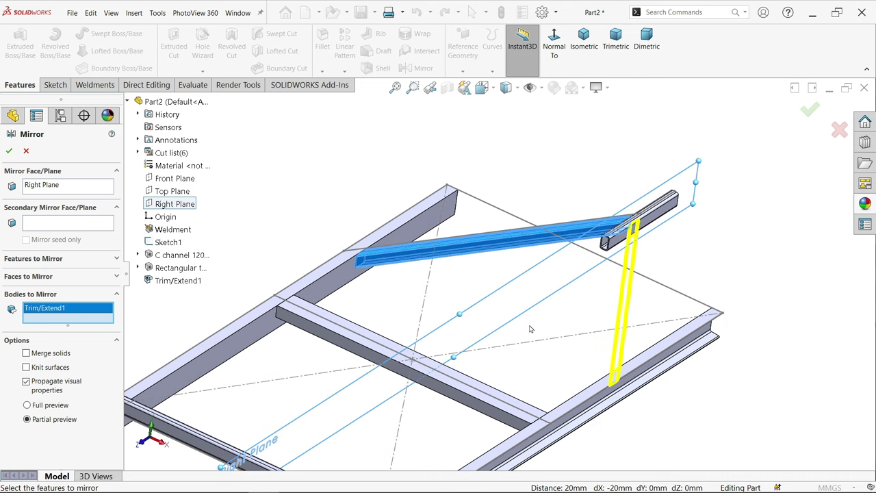
left_click(9, 151)
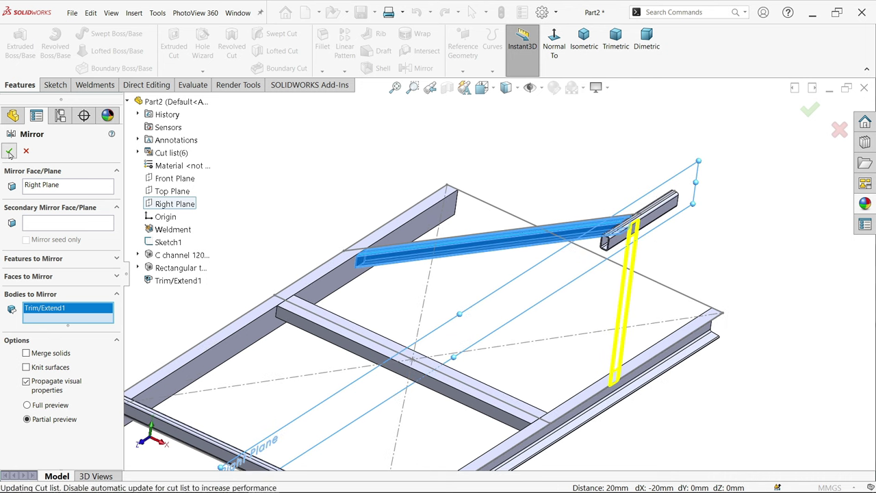
- Hide the frame layout sketch, Sketch1
left_click(497, 209)
left_click(519, 179)
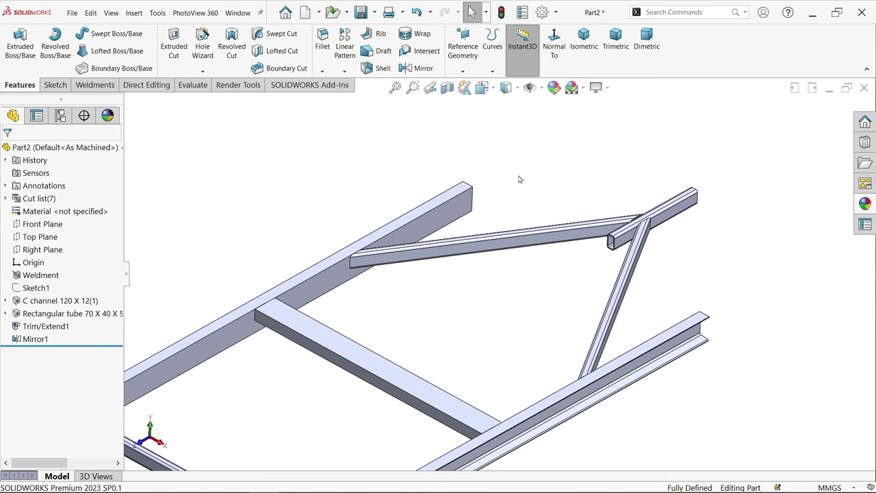
scroll(509, 185, "up", 3)
scroll(482, 306, "down", 1)
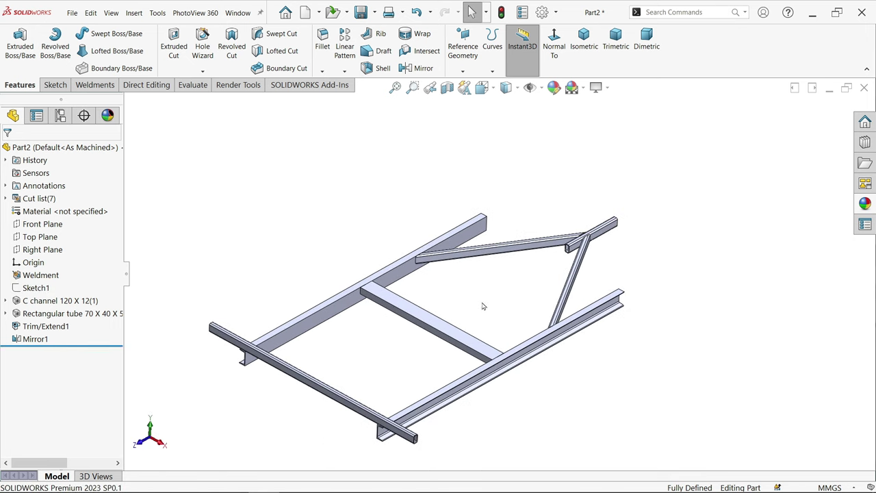
scroll(481, 306, "down", 1)
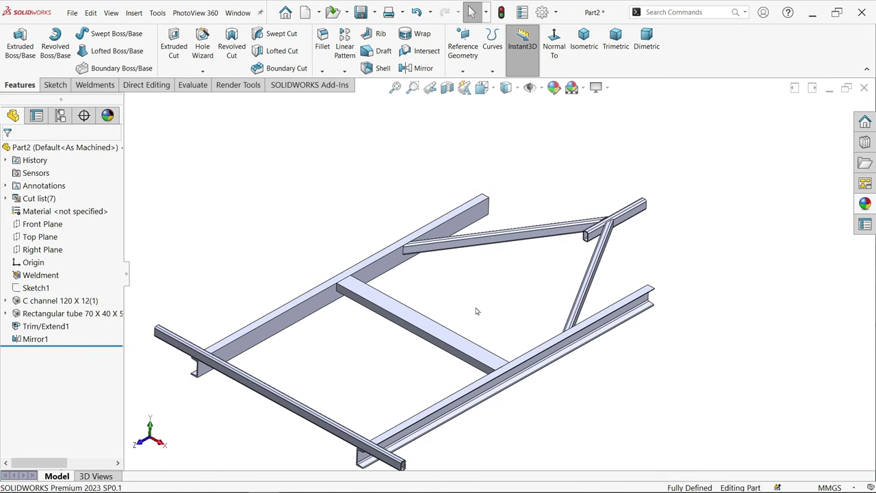
scroll(452, 303, "up", 1)
- Bring up the chassis reference drawing and zoom into its 820, 150 and 500 spacing dimensions
key("alt+Tab")
scroll(356, 313, "up", 5)
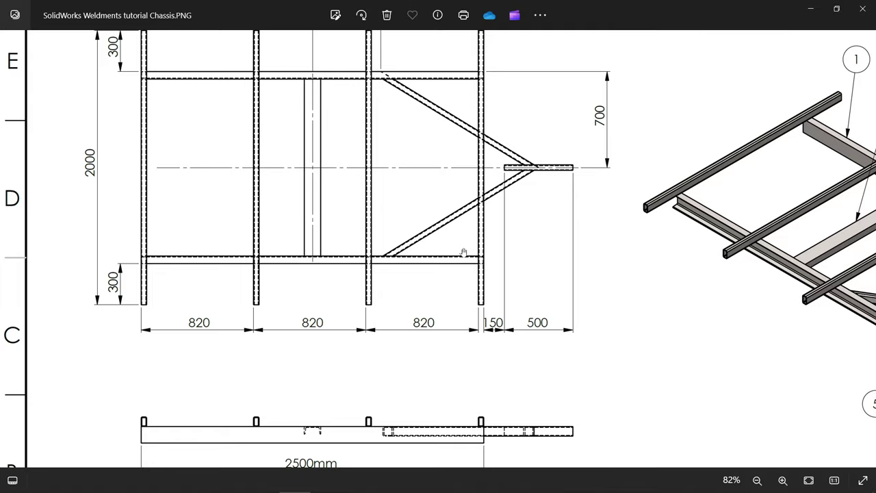
scroll(410, 387, "up", 4, "ctrl")
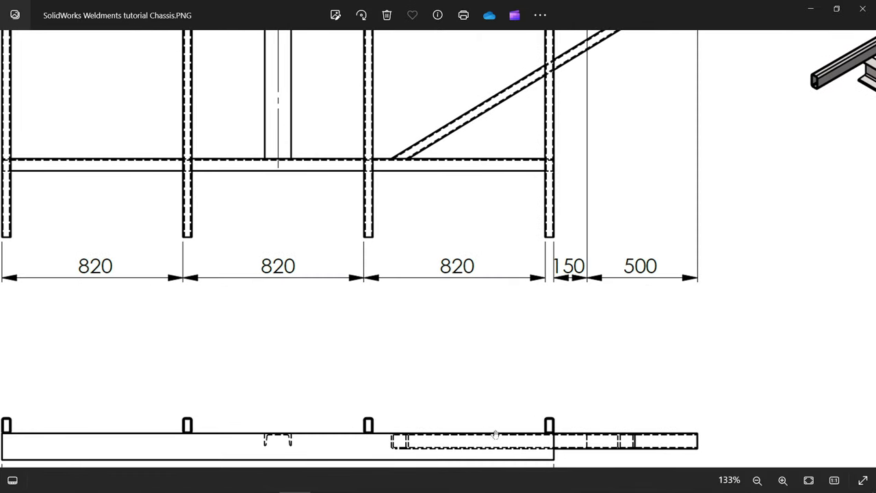
- Start a Linear Pattern with the C channel's long edge as direction 1
left_click(814, 10)
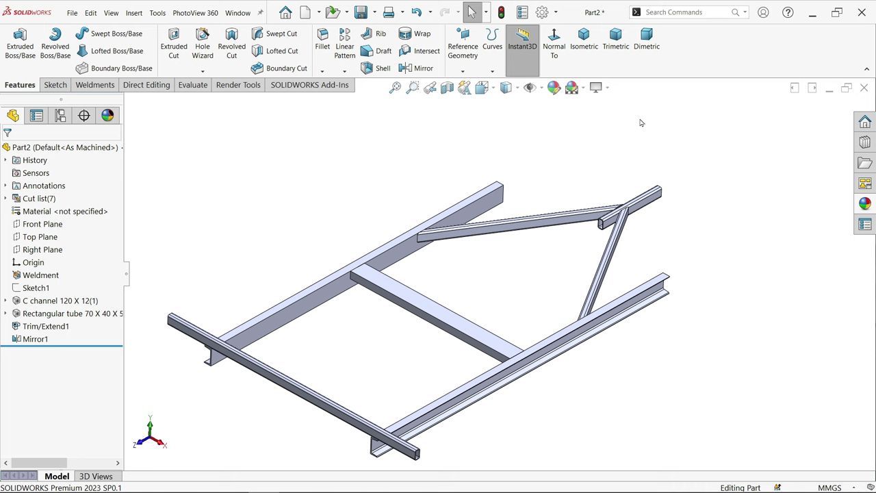
left_click(344, 45)
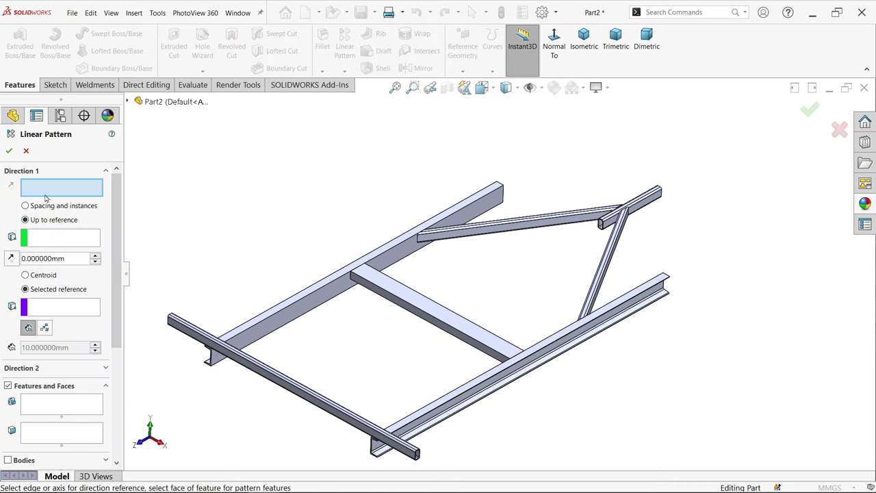
scroll(295, 304, "down", 5)
left_click(315, 321)
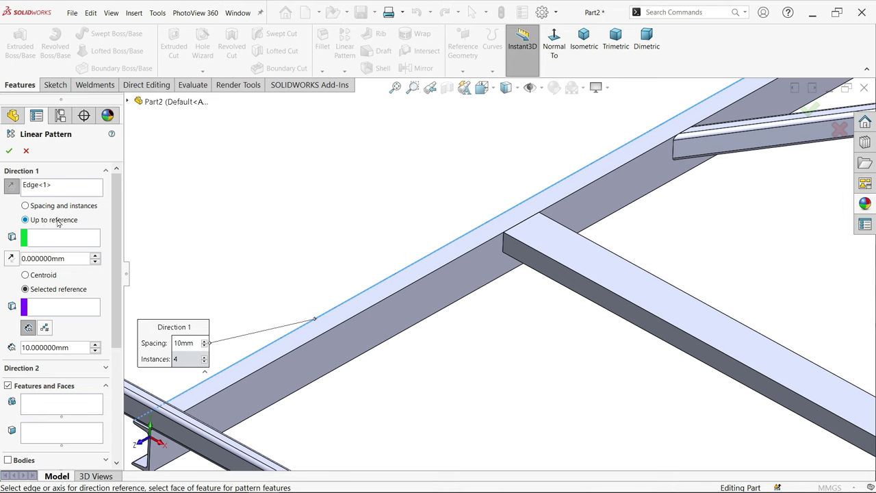
- Switch the pattern from features and faces to bodies, selecting the rectangular tube body
key("f")
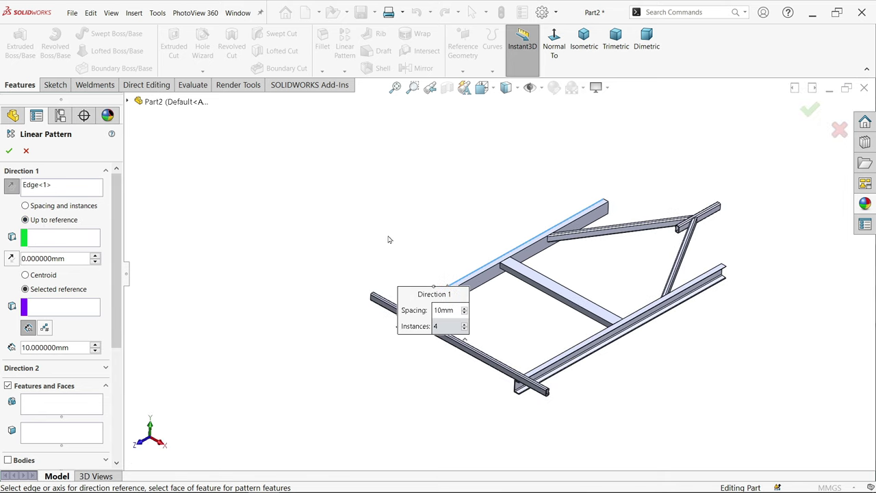
middle_click_drag(677, 201, 687, 213)
scroll(687, 212, "down", 5)
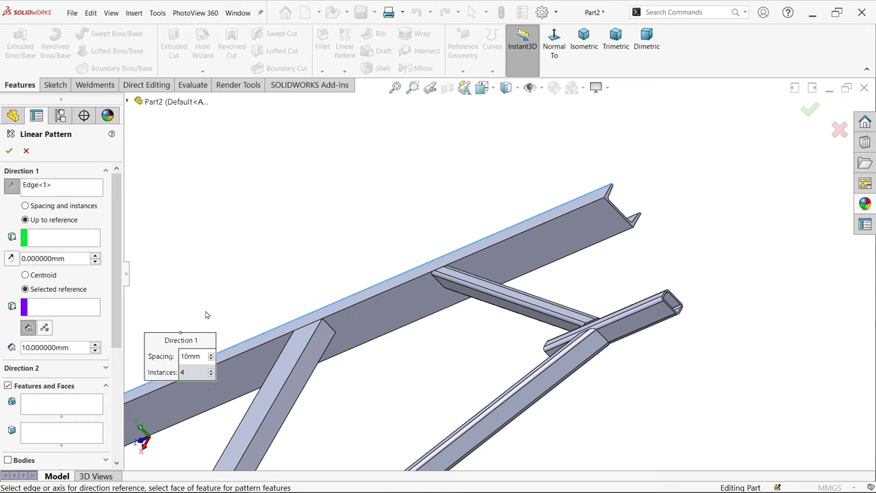
scroll(633, 274, "down", 5)
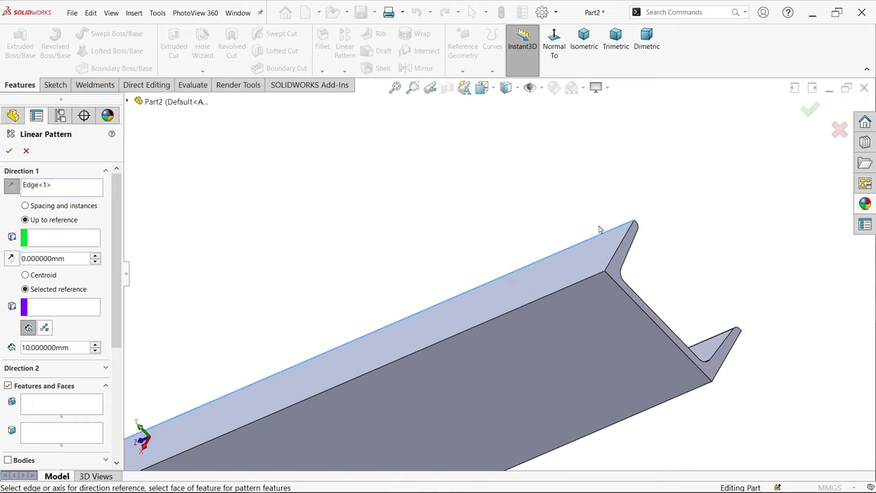
left_click(624, 283)
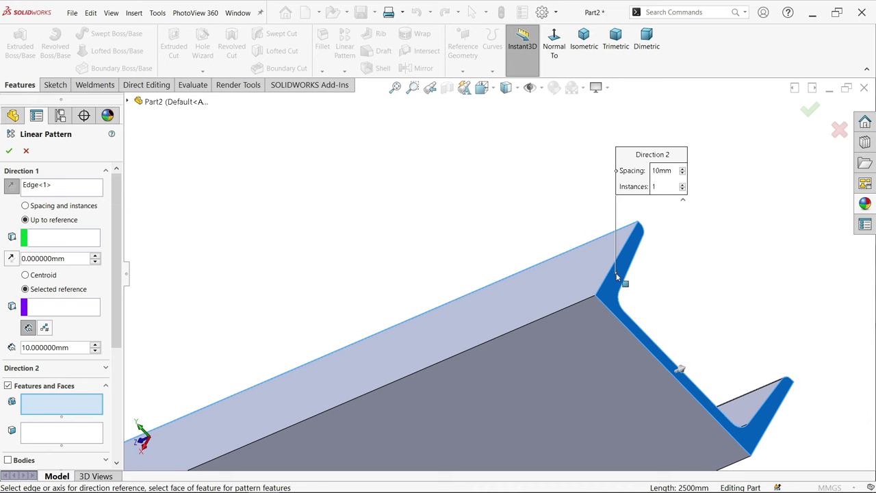
scroll(650, 269, "up", 8)
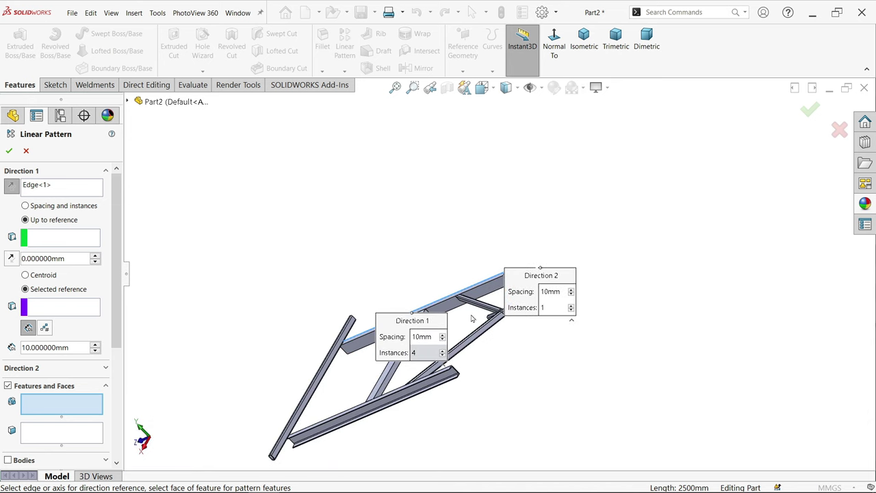
scroll(459, 358, "down", 4)
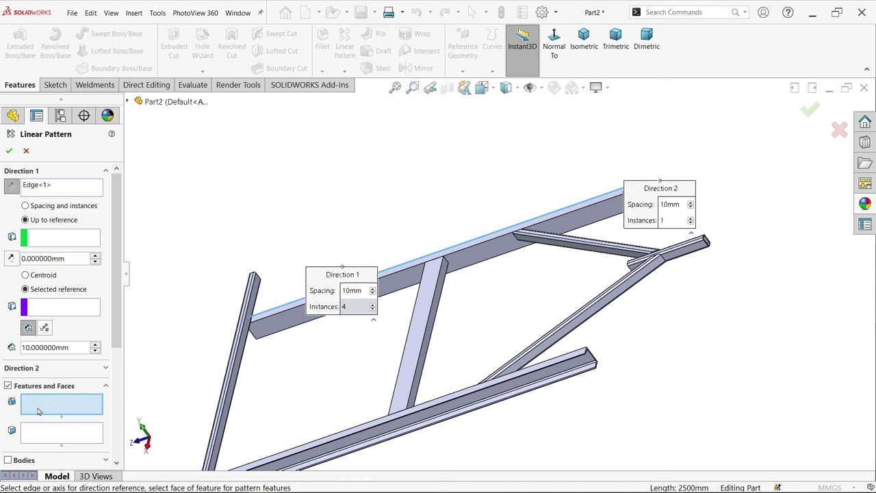
left_click(7, 386)
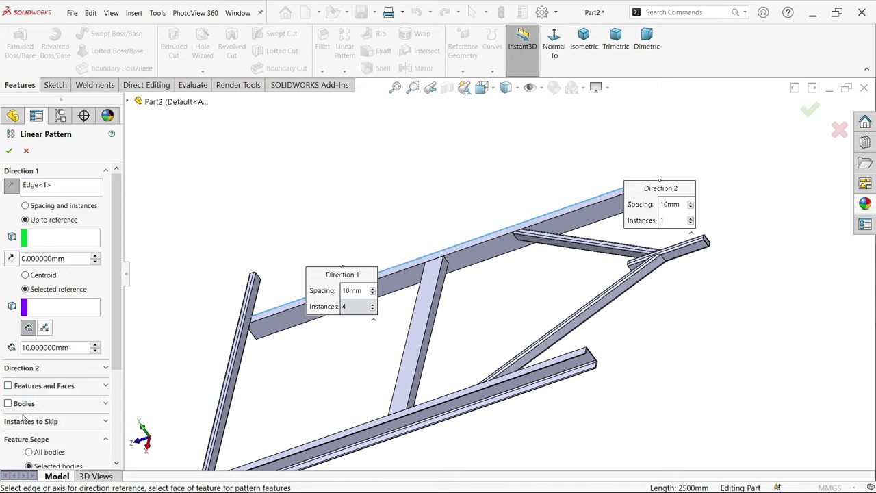
left_click(8, 403)
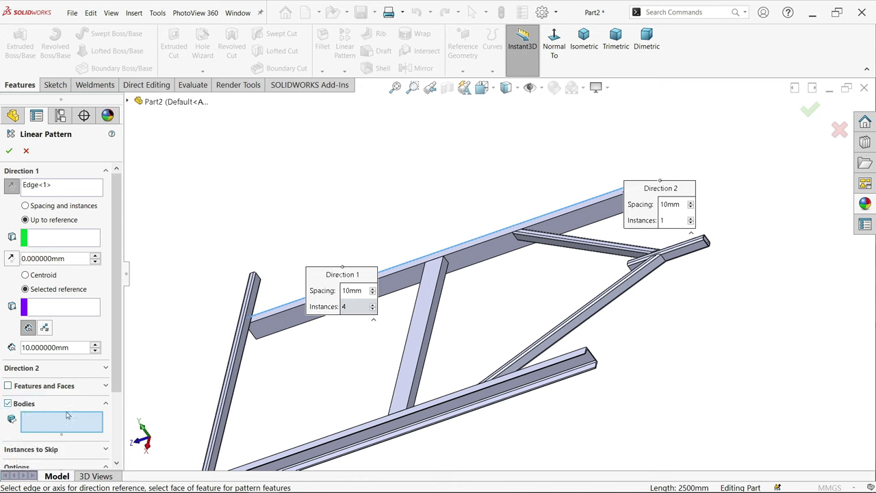
left_click(232, 417)
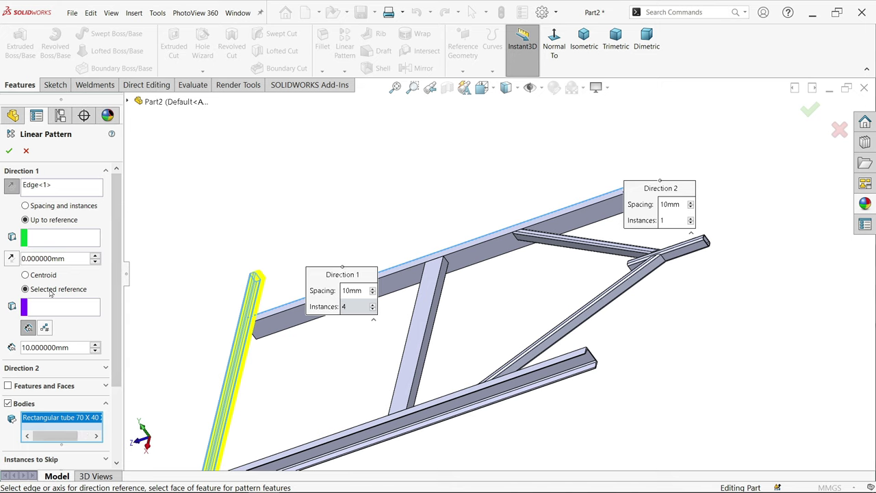
- Run the pattern up to the channel flange face, using the tube end face as seed reference
left_click(36, 243)
scroll(539, 255, "down", 5)
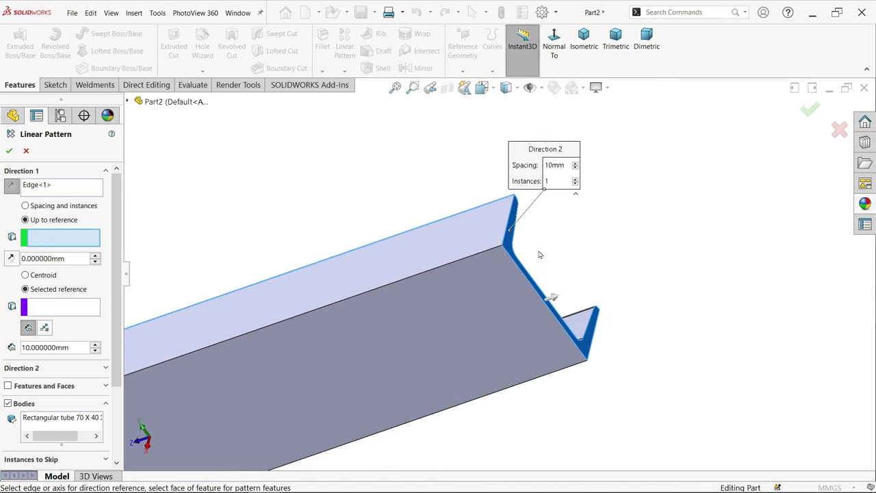
scroll(540, 255, "down", 3)
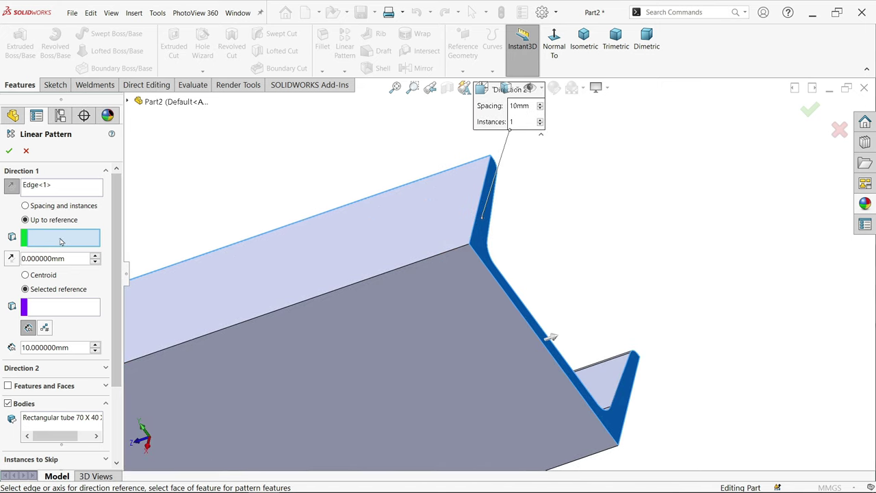
left_click(482, 246)
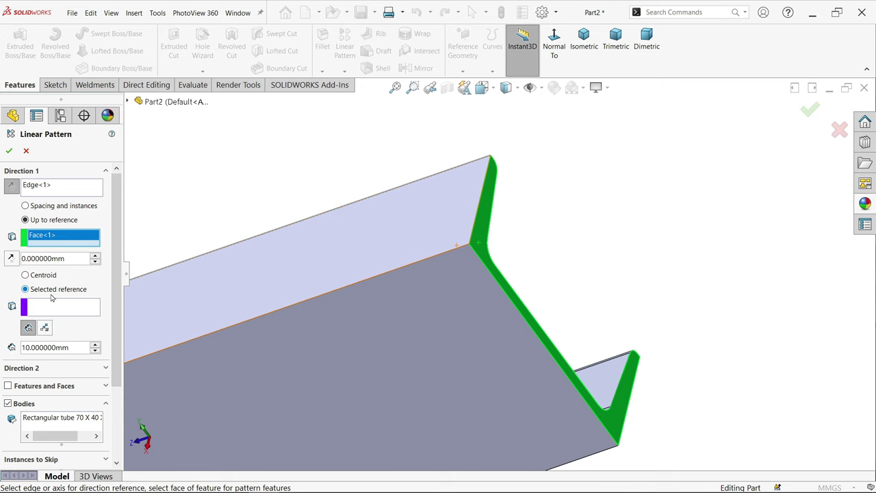
left_click(48, 311)
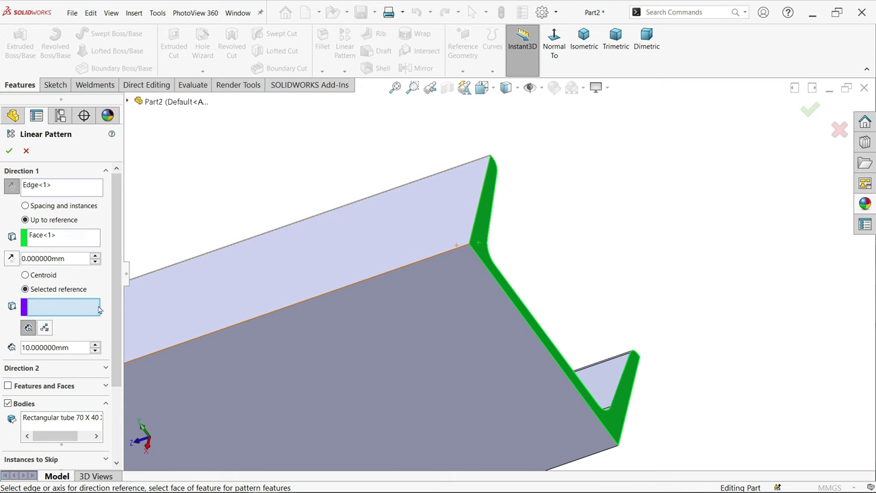
scroll(440, 303, "up", 5)
scroll(301, 294, "down", 5)
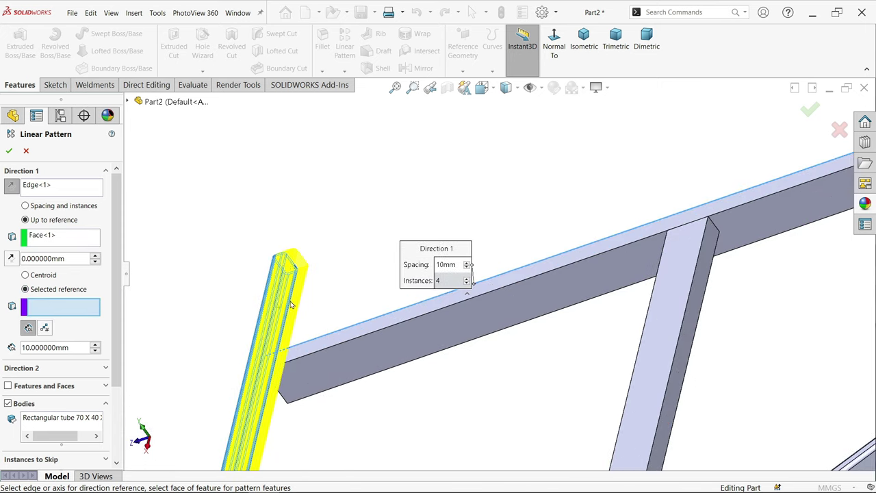
left_click(346, 265)
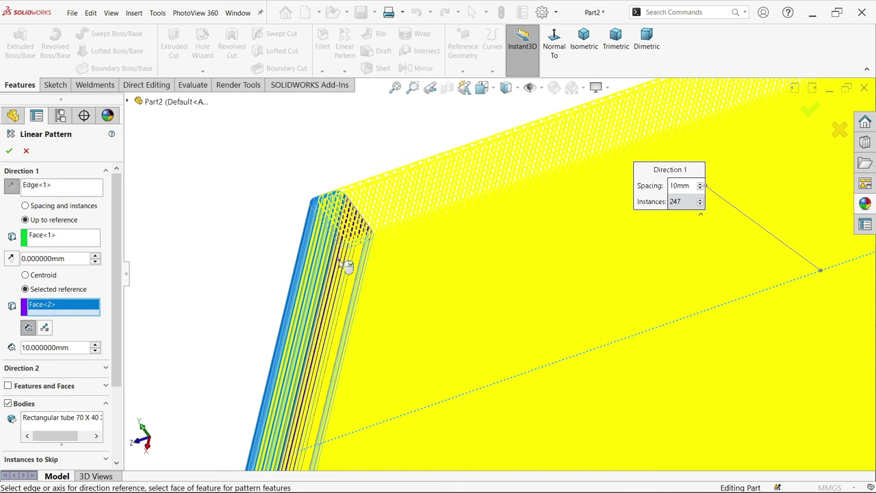
- Set the pattern to 4 instances and confirm it
left_click(44, 328)
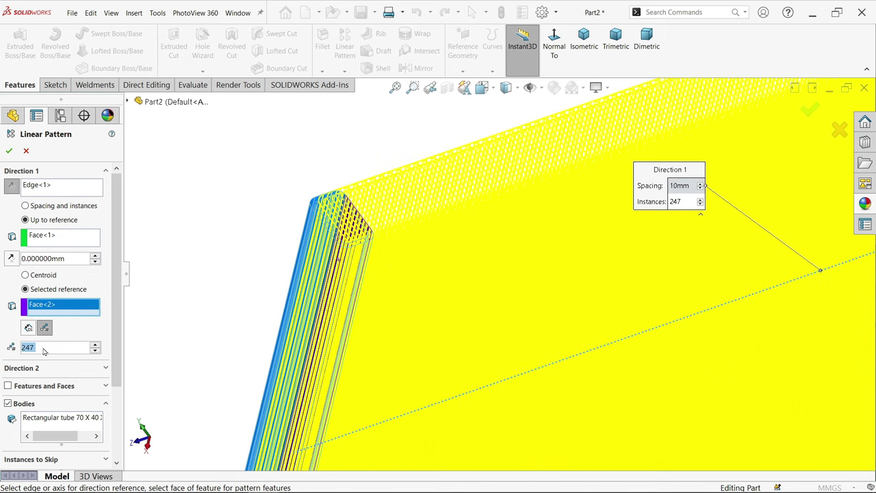
type("4")
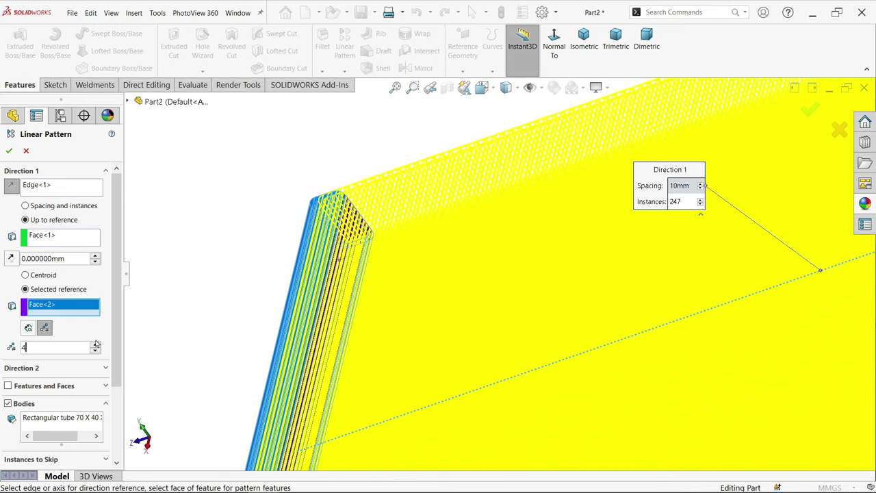
scroll(215, 270, "up", 8)
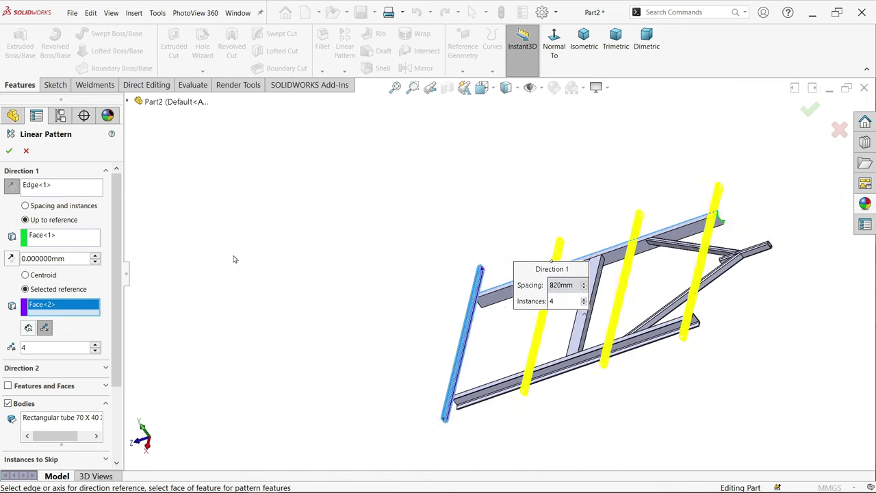
middle_click_drag(602, 291, 772, 271)
scroll(631, 311, "down", 3)
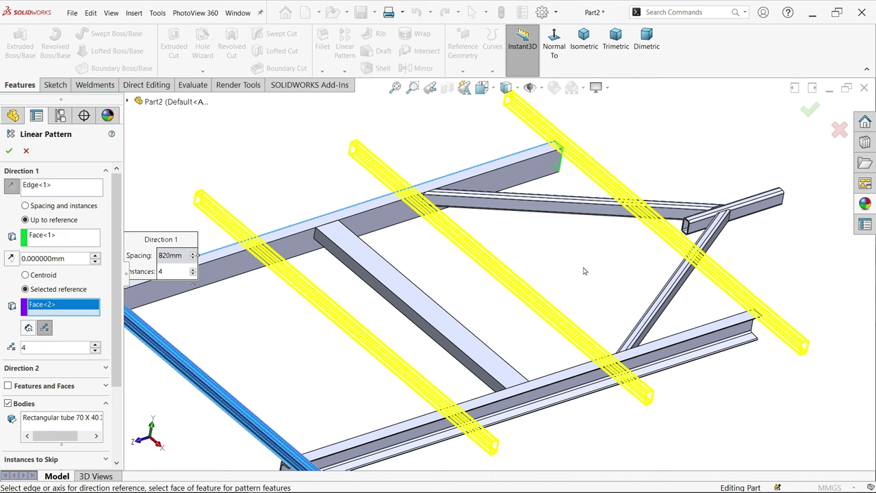
left_click(11, 151)
key("f")
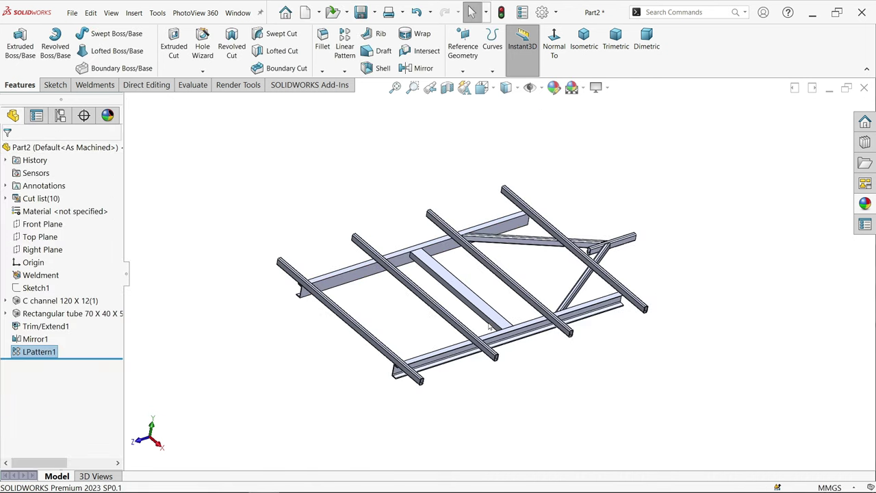
scroll(391, 274, "down", 3)
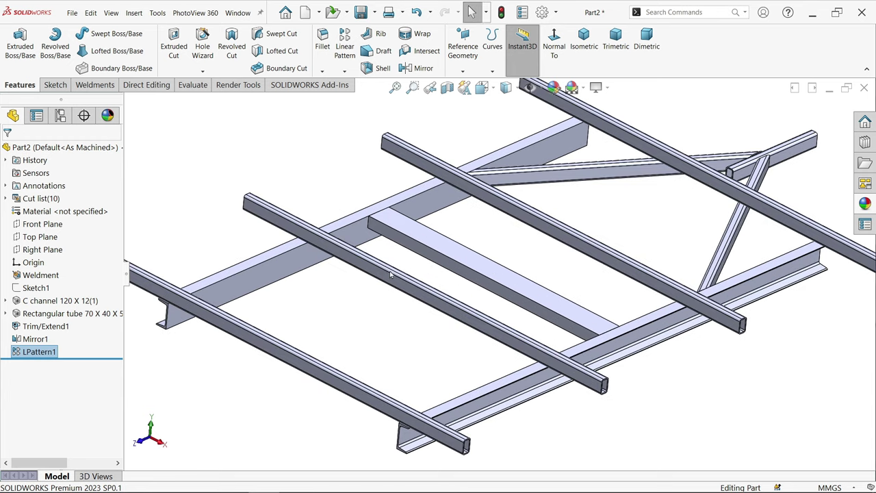
double_click(288, 272)
scroll(292, 217, "up", 3)
double_click(284, 183)
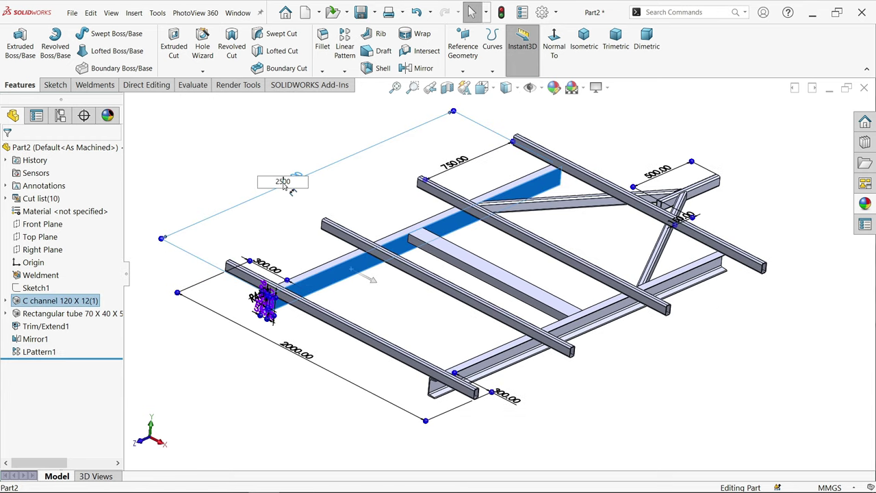
left_click_drag(298, 188, 263, 185)
type("2000")
middle_click_drag(371, 278, 471, 252)
key("Return")
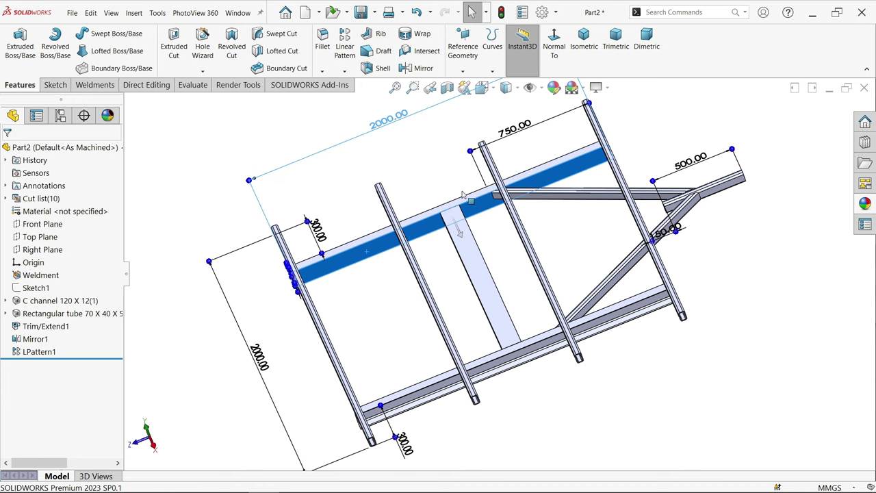
double_click(390, 120)
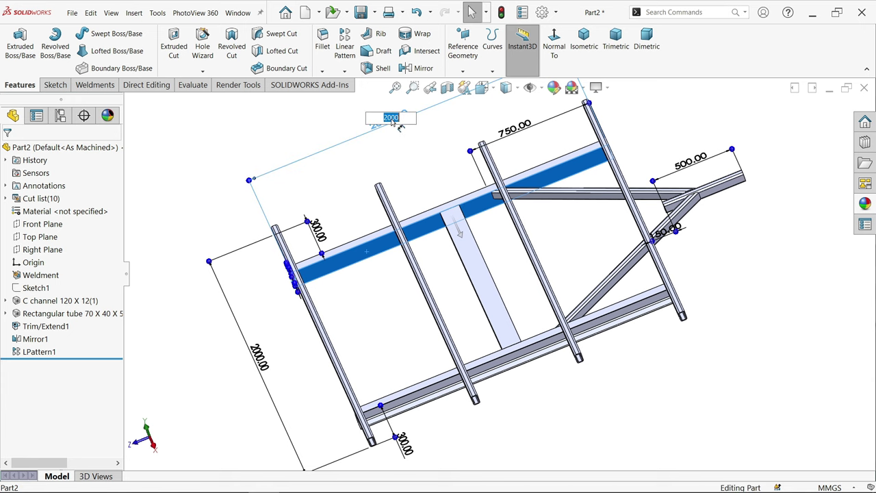
key("Return")
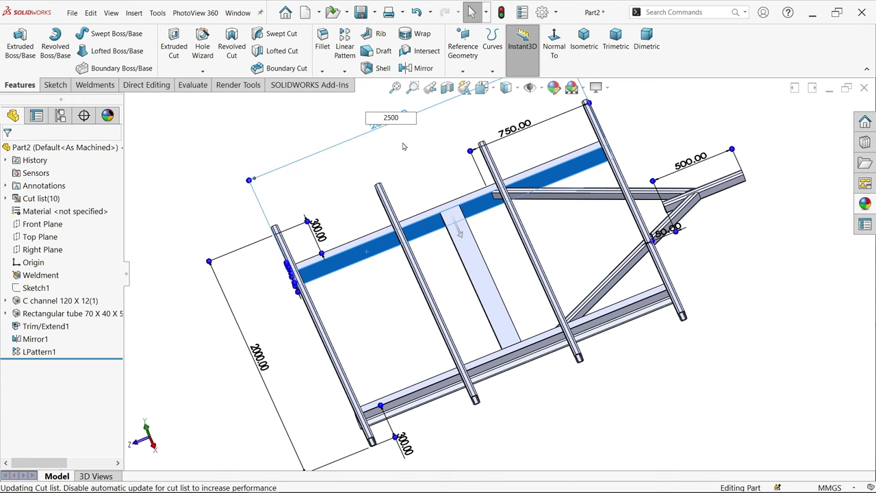
middle_click_drag(532, 285, 556, 258)
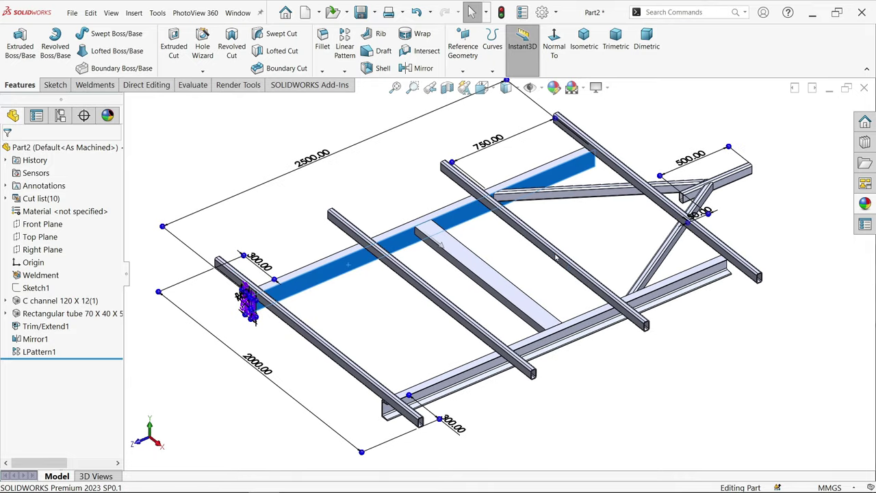
left_click(751, 341)
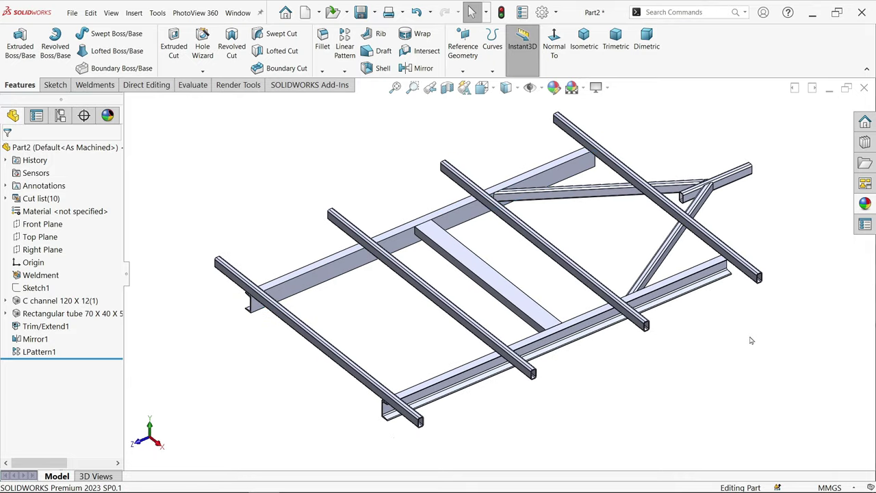
- Assign Plain Carbon Steel as the part material from the Material entry in the tree
right_click(67, 213)
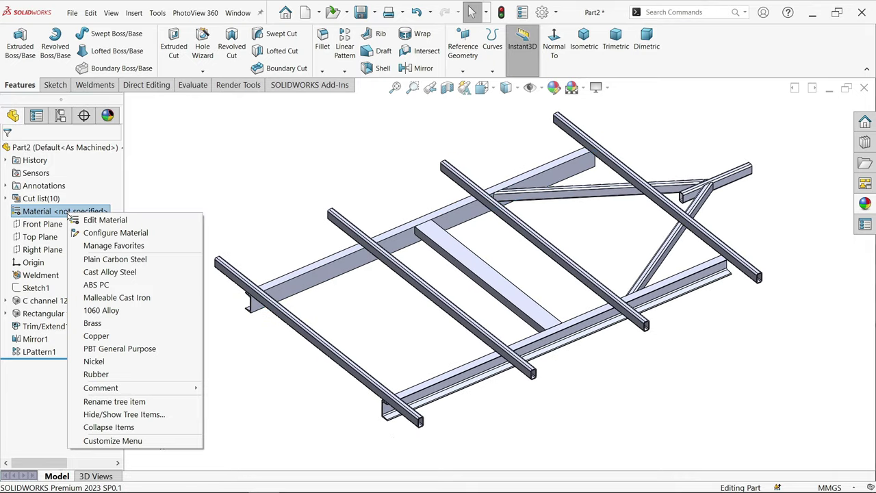
left_click(128, 259)
middle_click_drag(560, 272, 562, 267)
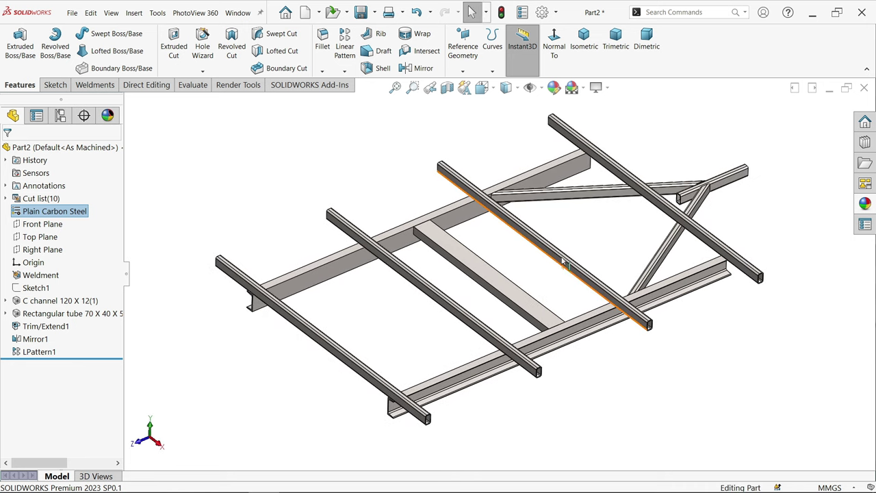
left_click(584, 40)
- Make a drawing from the part, first saving the part as 'Chassis'
left_click(72, 13)
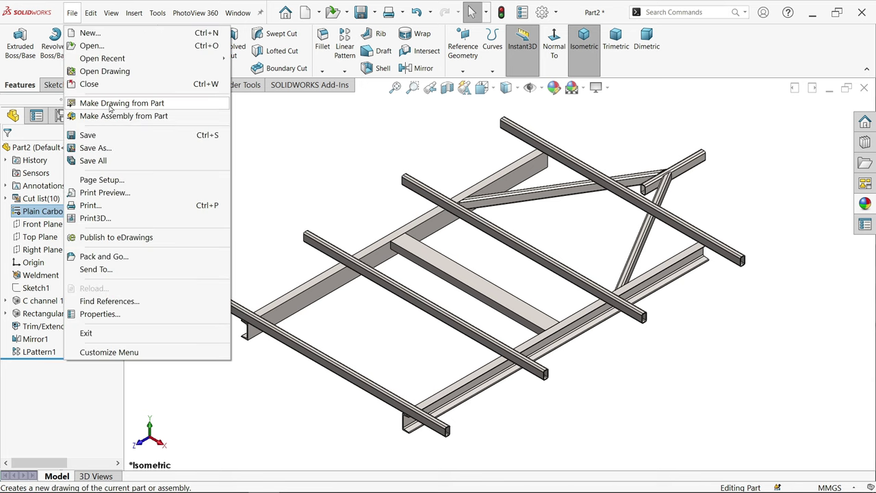
left_click(109, 104)
left_click(452, 265)
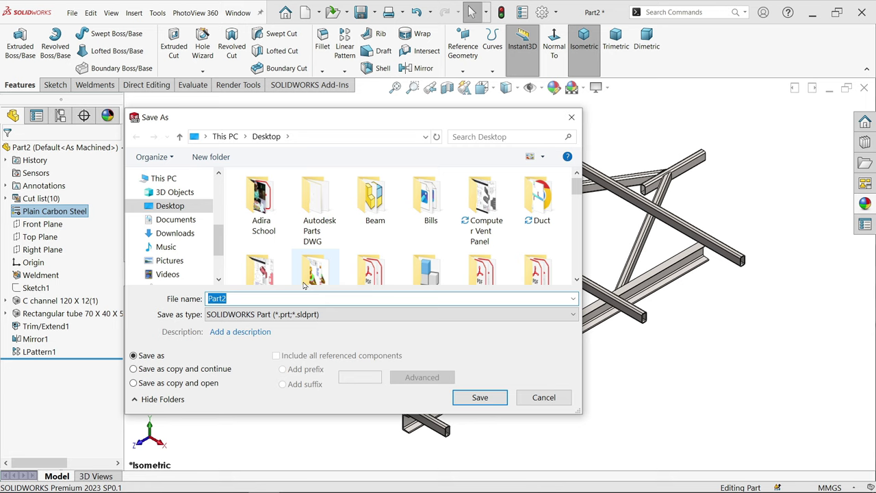
type("shassis")
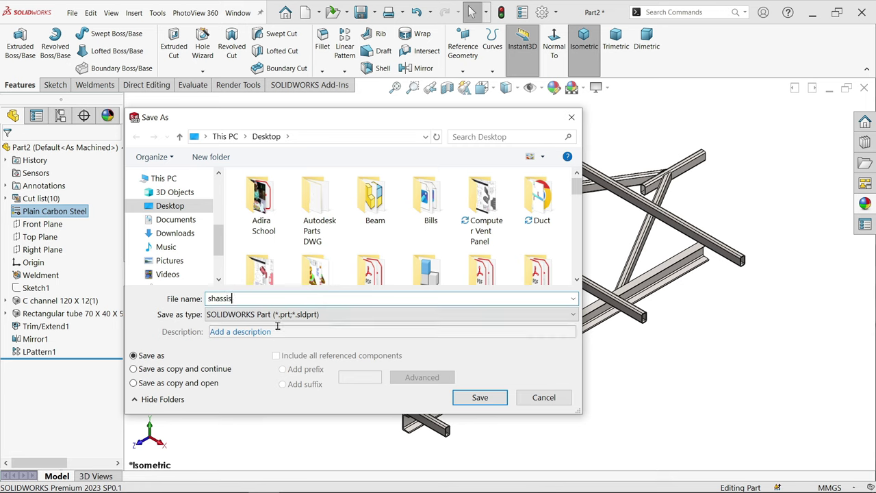
key("BackSpace")
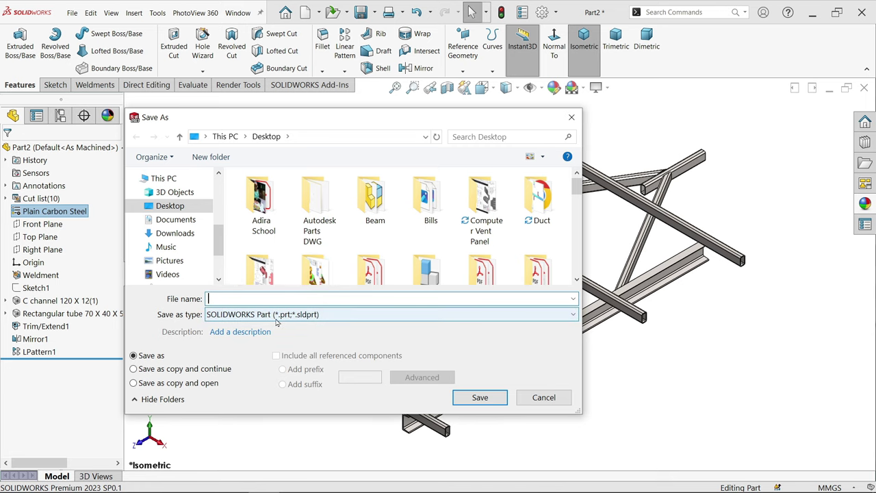
type("Chassis.")
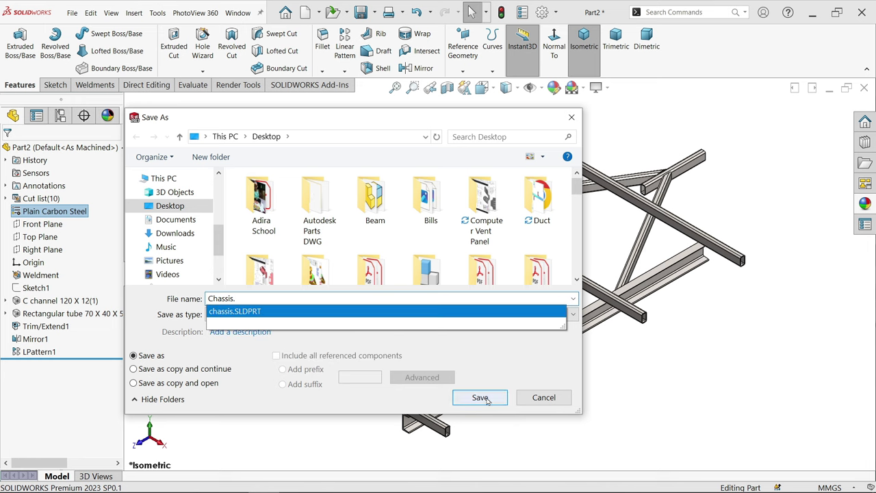
left_click(487, 402)
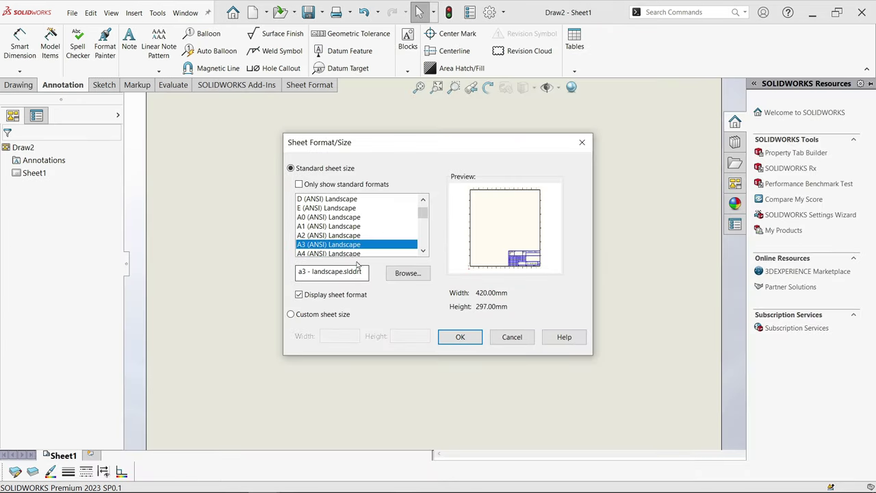
- Choose the A3 (ANSI) Landscape sheet size and confirm it
scroll(363, 221, "up", 2)
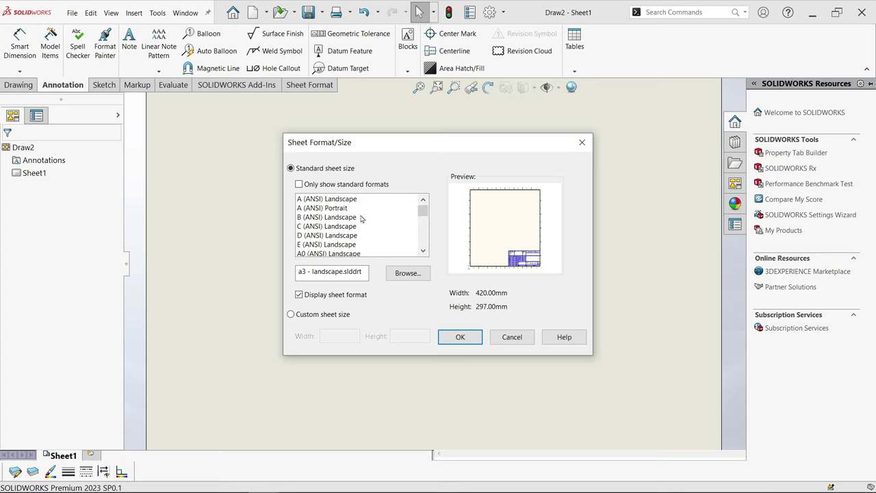
scroll(361, 226, "down", 2)
left_click(354, 226)
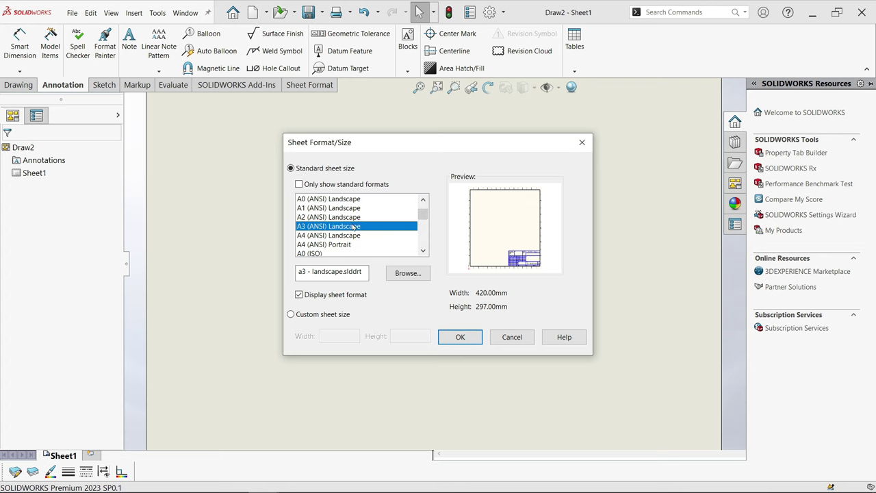
left_click(459, 336)
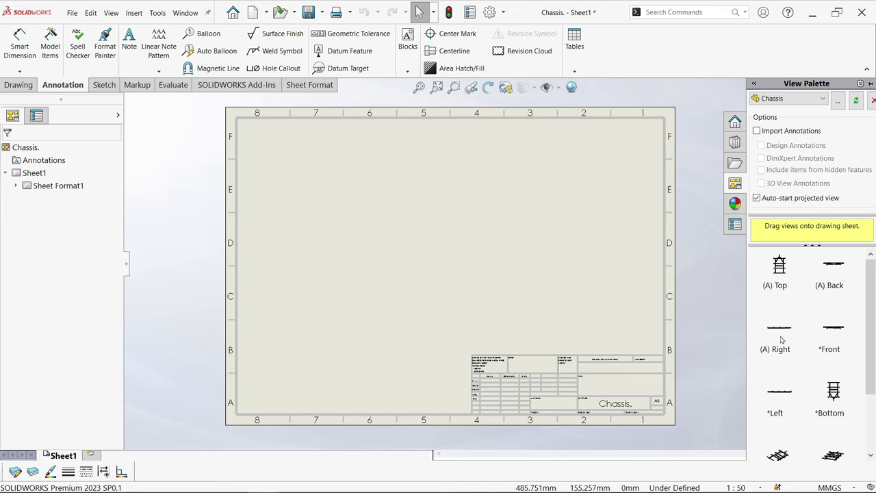
- Drag the first chassis view from the View Palette onto the sheet and place an isometric to its right
left_click_drag(781, 340, 362, 295)
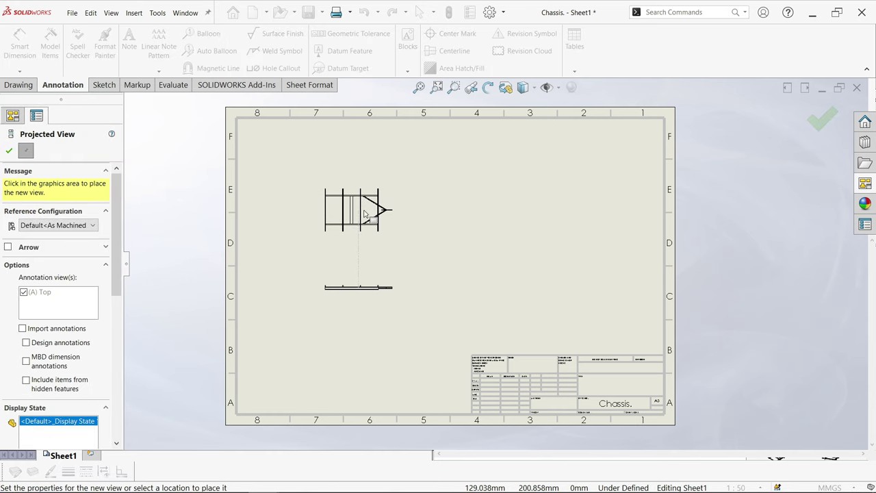
scroll(365, 216, "down", 5)
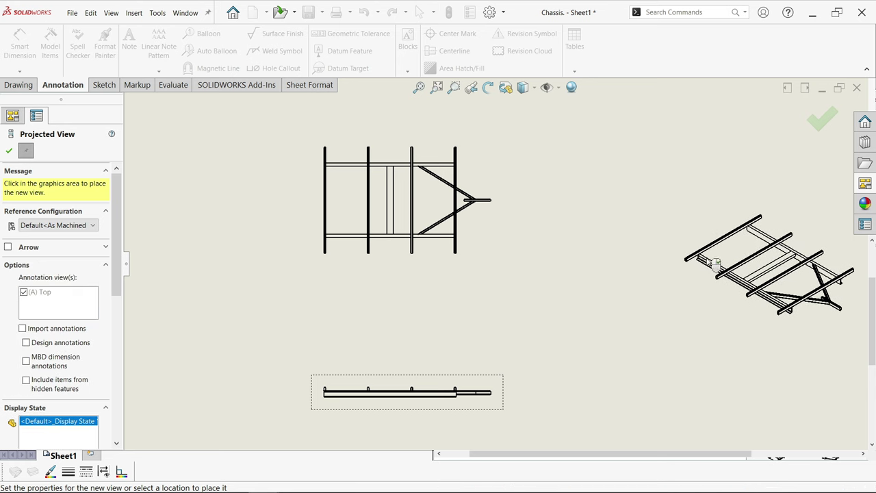
left_click(396, 230)
- Finish placing the projected views and fit the whole sheet in the window
left_click(9, 150)
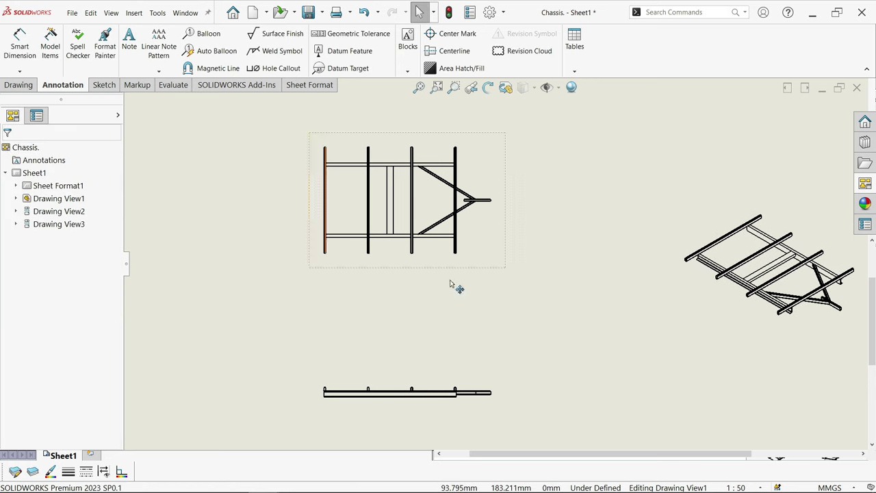
key("f")
key("z")
key("f")
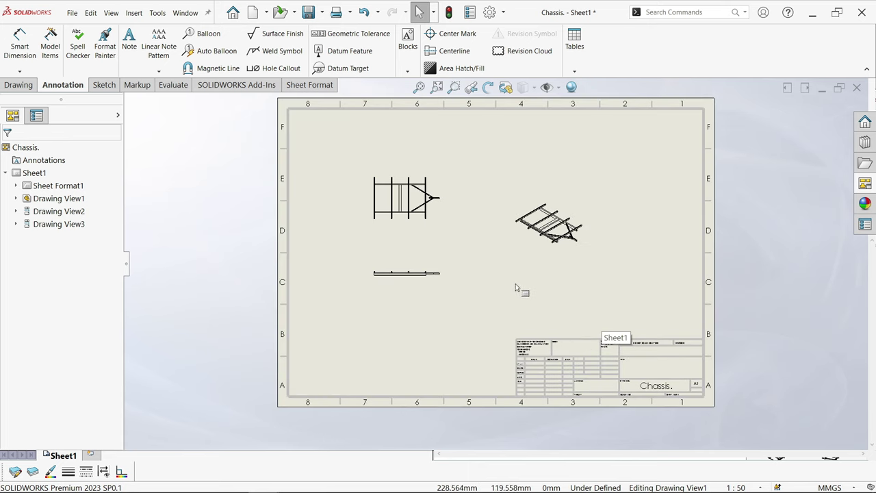
scroll(656, 388, "down", 2)
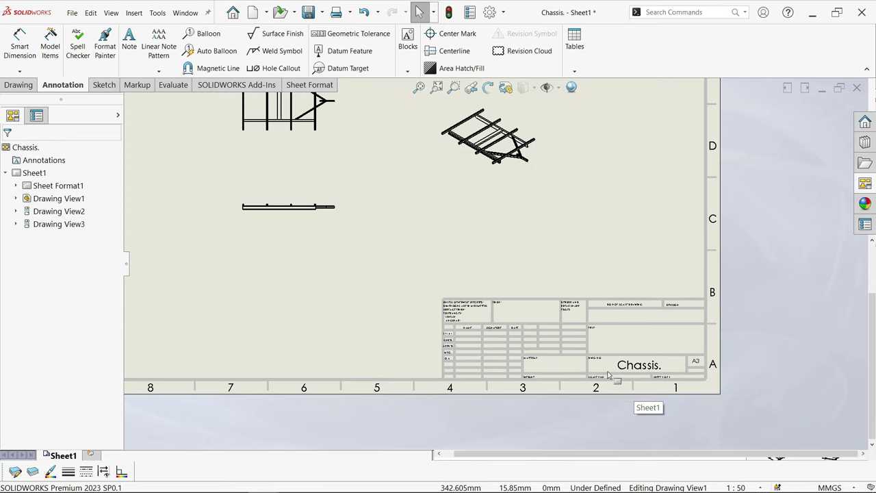
- Set a user-defined 1:20 sheet scale and drag the isometric view clear of the top view
left_click(736, 488)
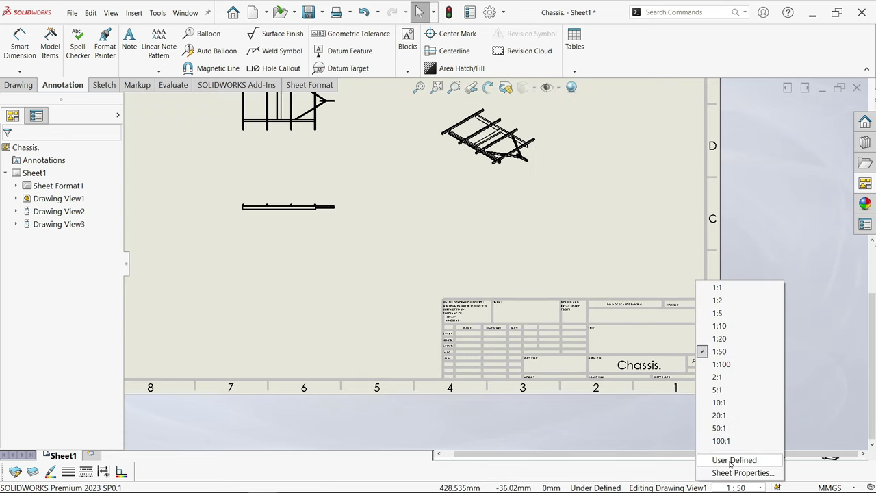
left_click(730, 460)
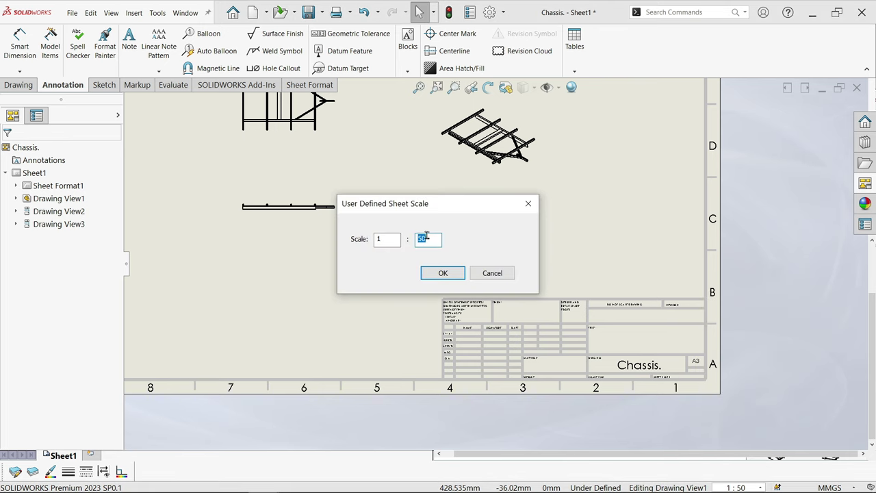
type("20")
left_click(443, 273)
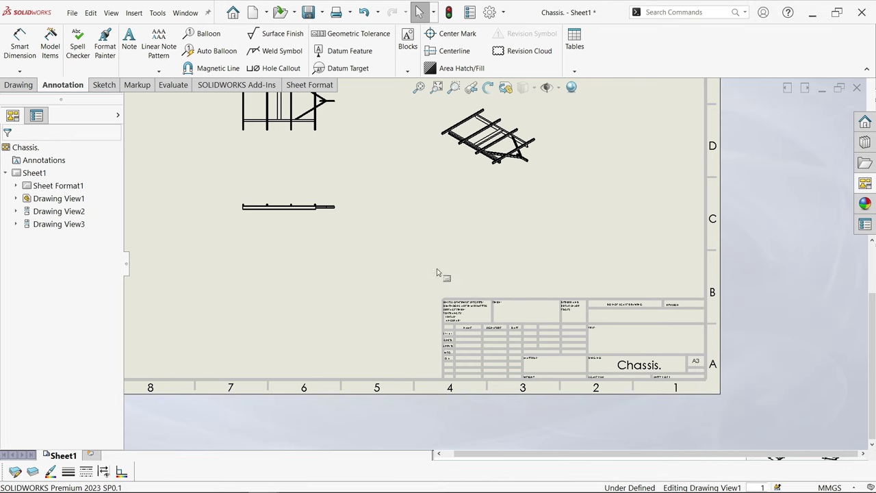
scroll(531, 267, "up", 3)
key("f")
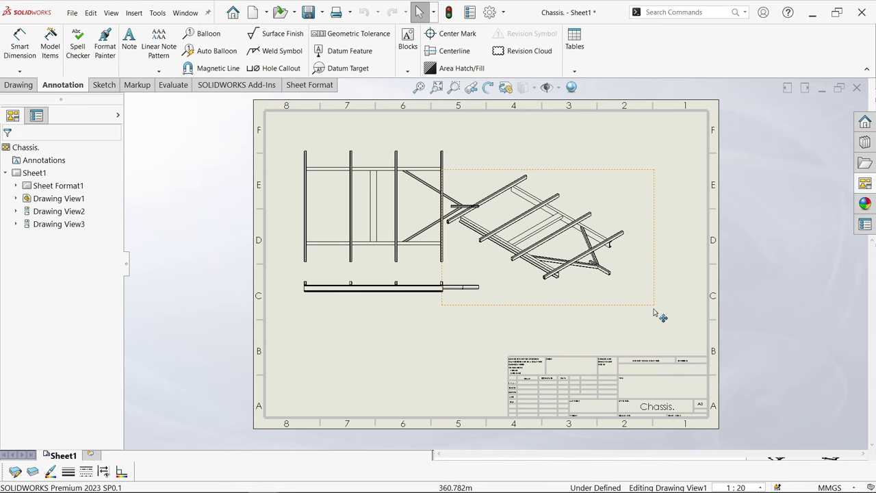
left_click_drag(651, 308, 697, 334)
- Move the front view and the top view further down the sheet
left_click(430, 306)
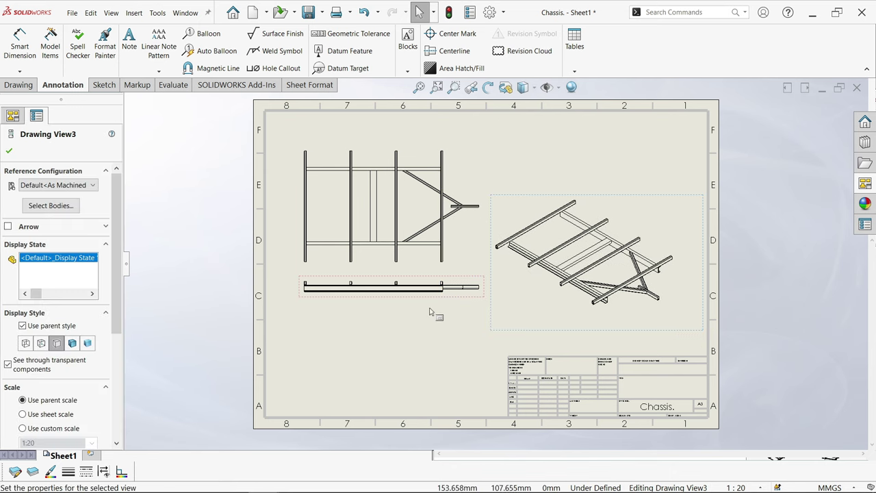
left_click_drag(414, 300, 411, 337)
left_click(411, 268)
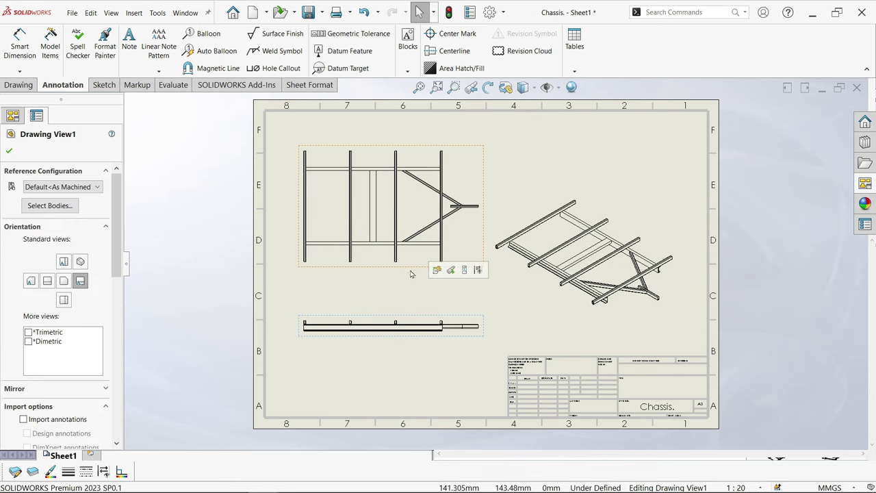
left_click_drag(410, 268, 413, 284)
- Set Tangent Edges Removed on both the top view and the front view
left_click(392, 236)
scroll(407, 246, "down", 4)
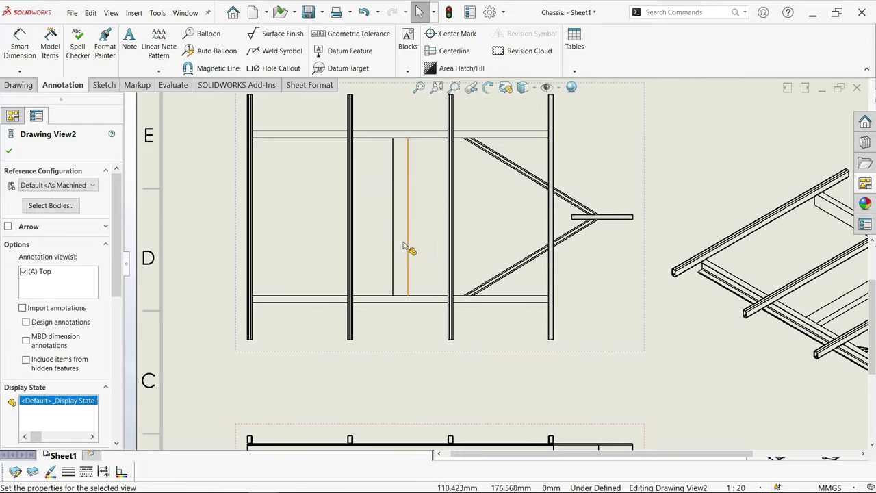
right_click(588, 288)
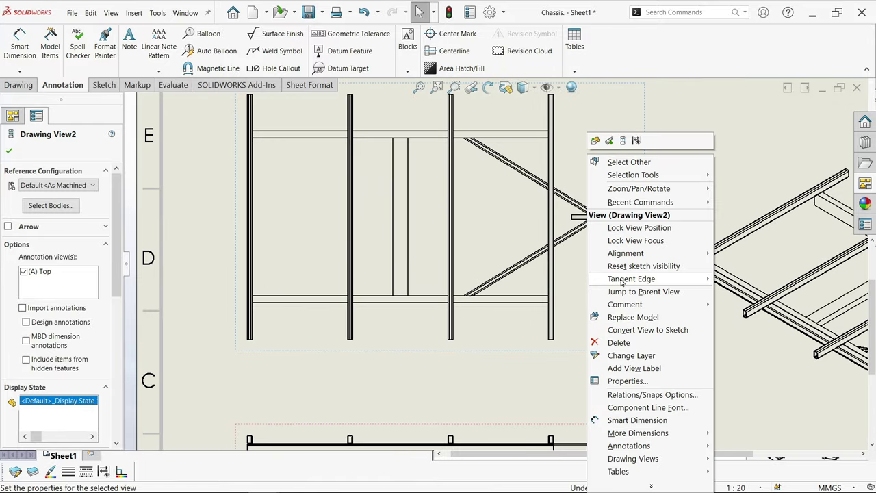
mouse_move(622, 281)
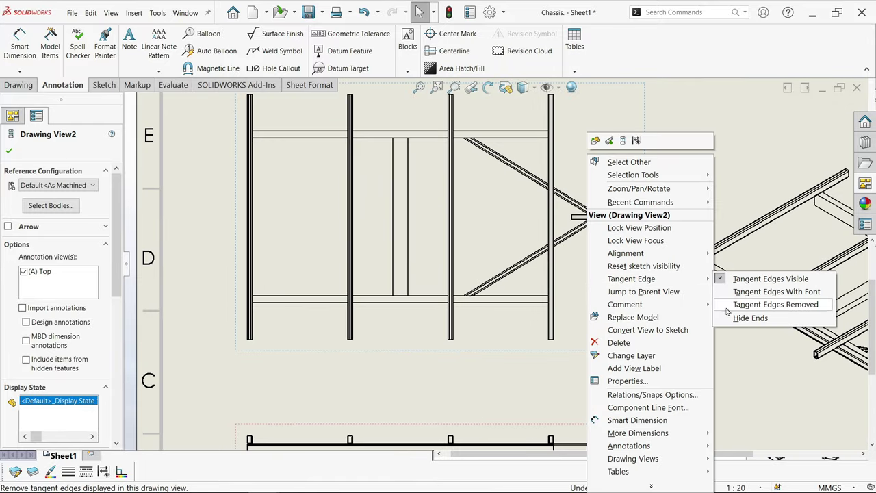
left_click(729, 308)
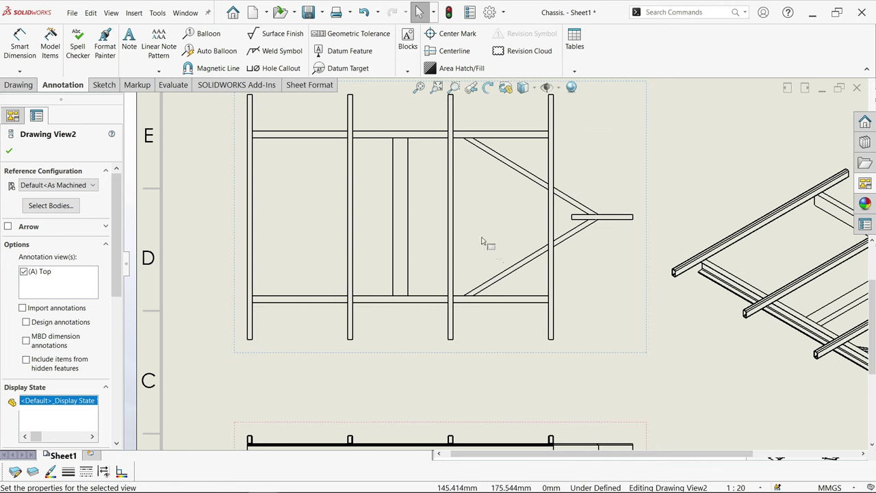
key("f")
scroll(499, 330, "down", 6)
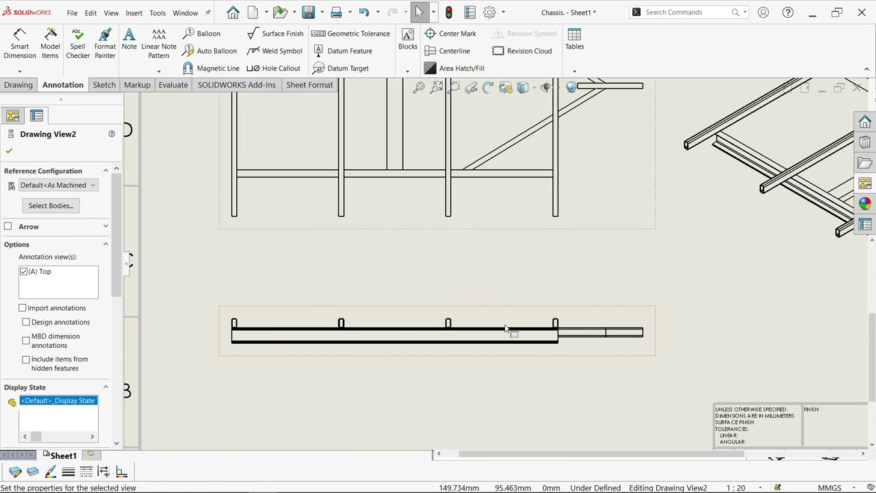
right_click(628, 352)
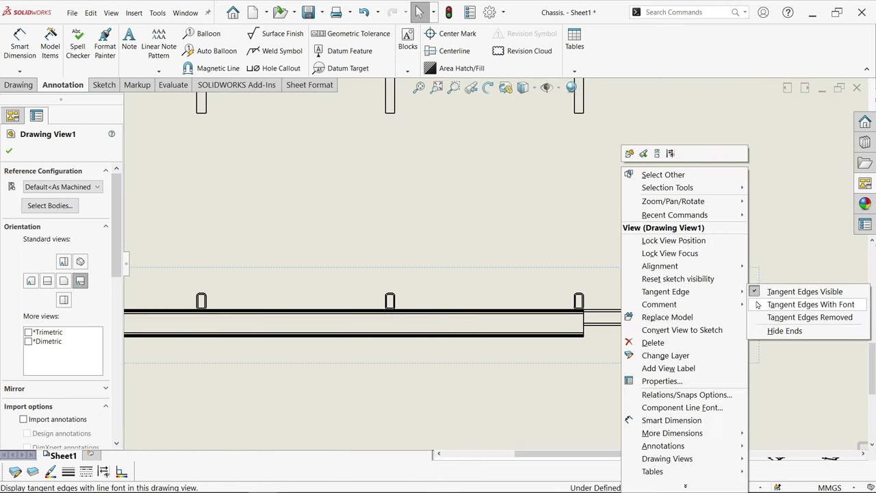
left_click(787, 316)
key("f")
scroll(612, 260, "down", 4)
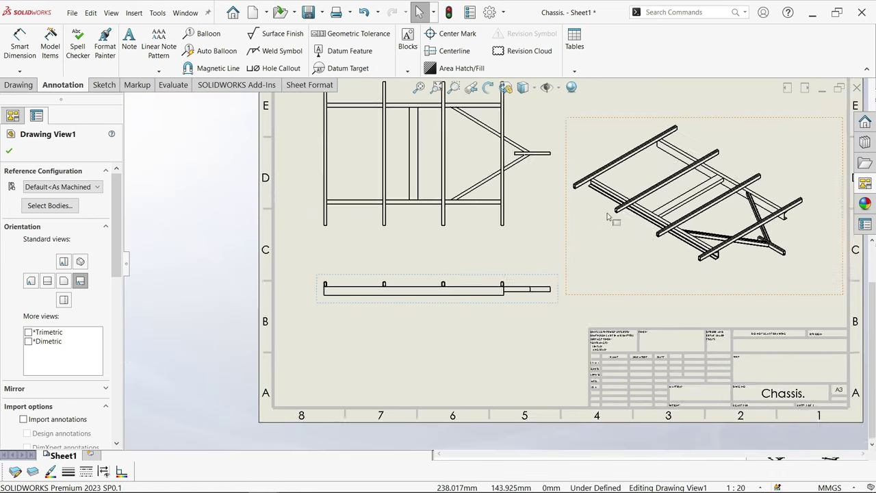
- Display the isometric view Shaded With Edges at high quality
left_click(214, 272)
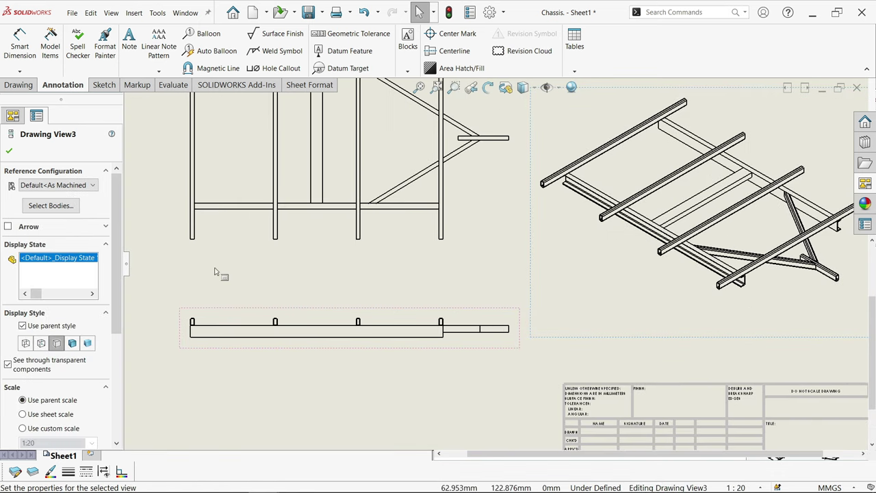
left_click(72, 344)
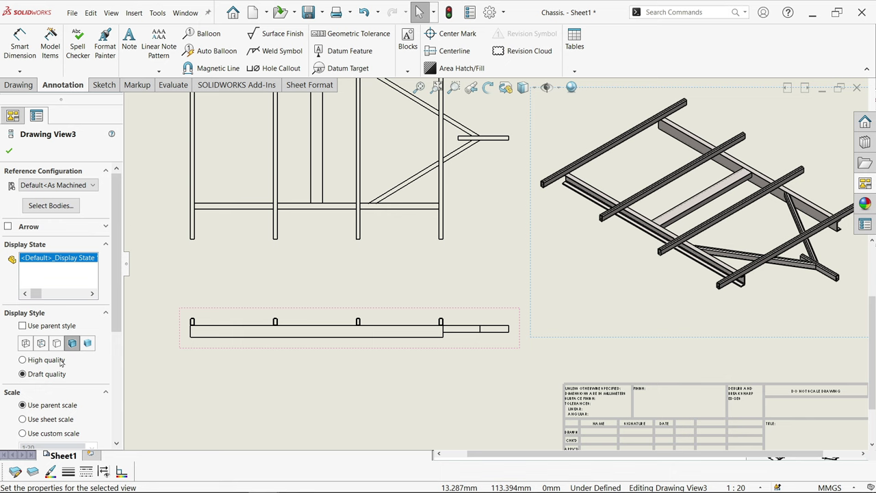
left_click(58, 359)
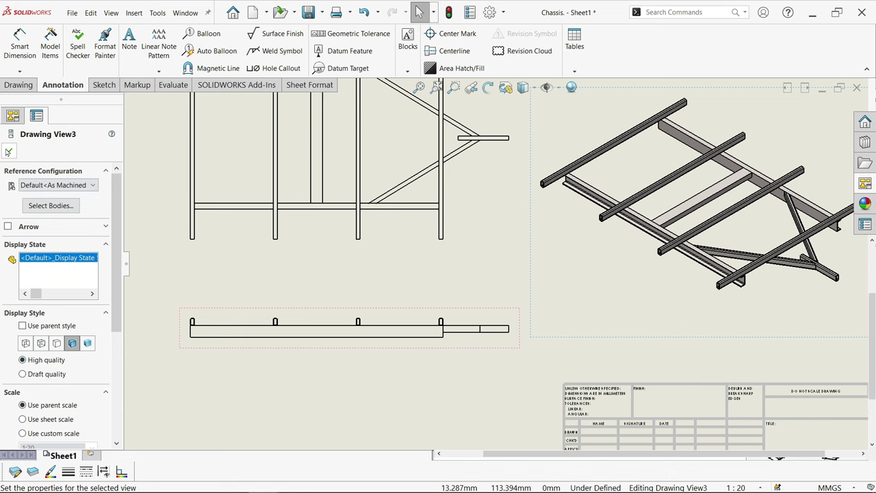
left_click(8, 151)
key("f")
scroll(538, 217, "down", 4)
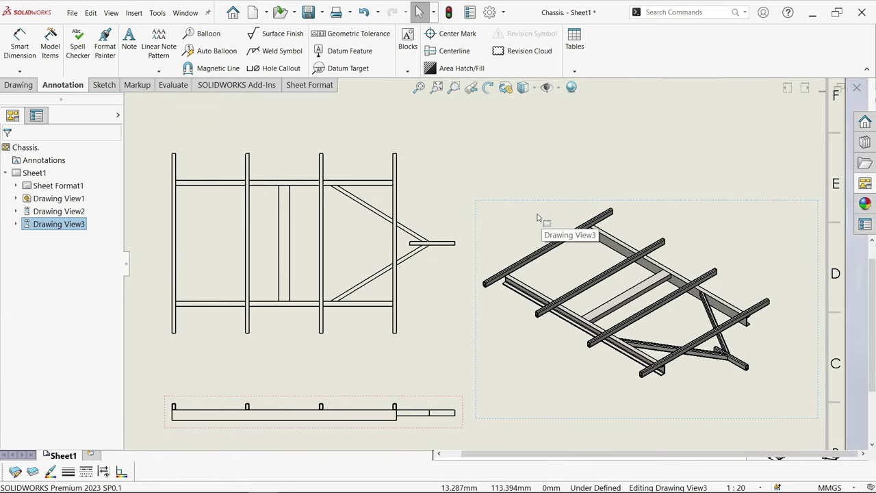
right_click(527, 213)
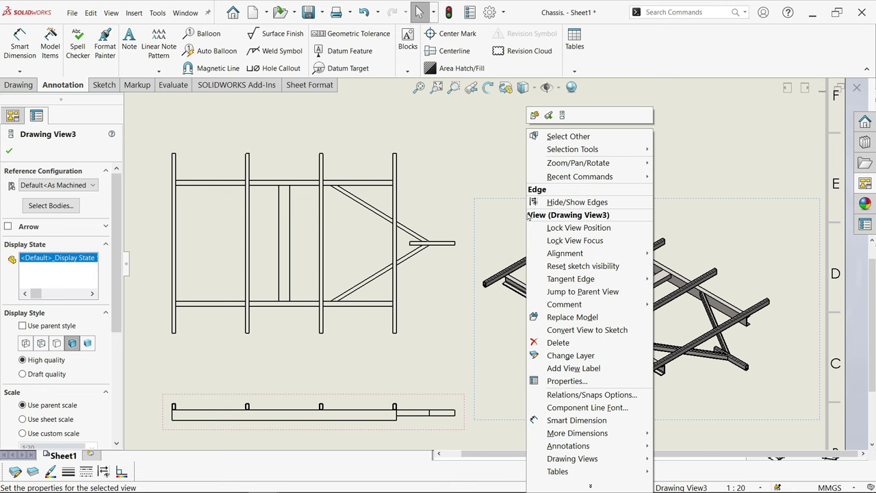
- Open the Tables dropdown on the Annotation tab to reveal the Weldment Cut List option
left_click(16, 85)
left_click(63, 85)
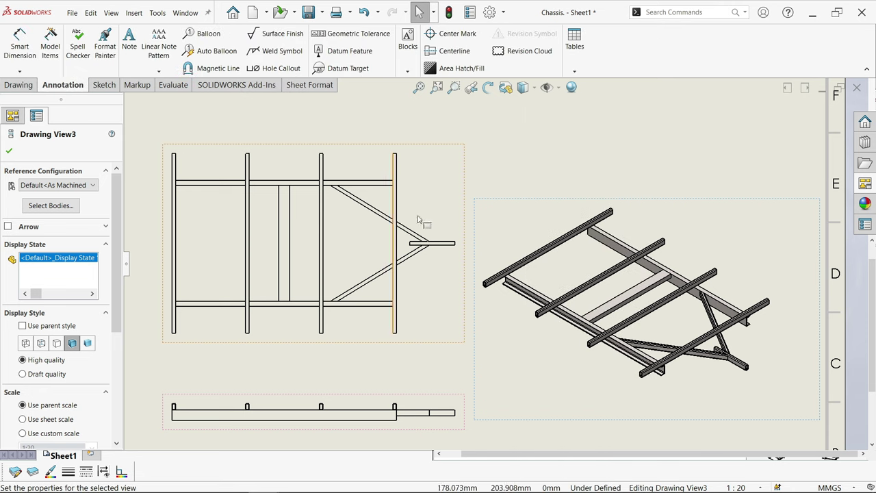
left_click(574, 72)
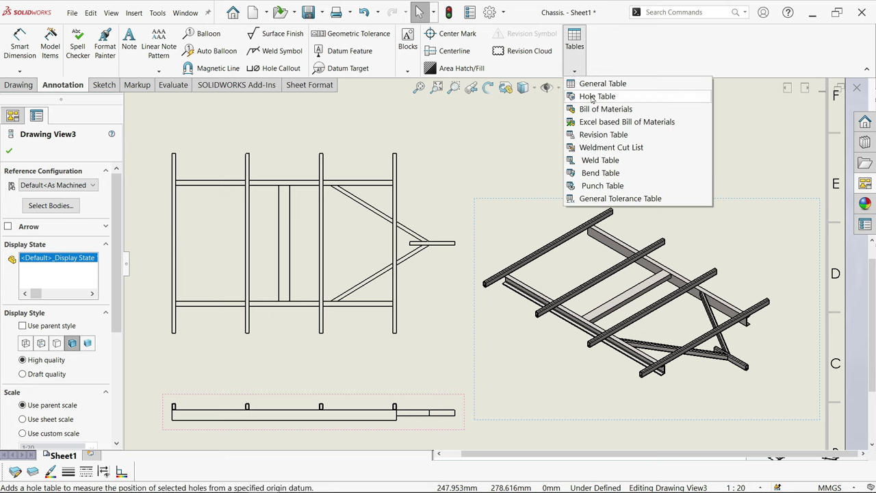
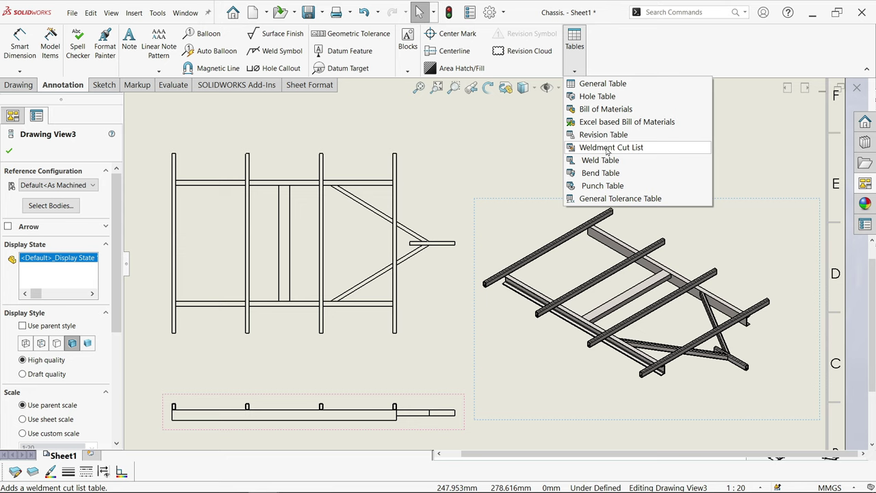
- Insert a weldment cut list table with 0.25mm outer and inner borders on the FORMAT layer
left_click(607, 148)
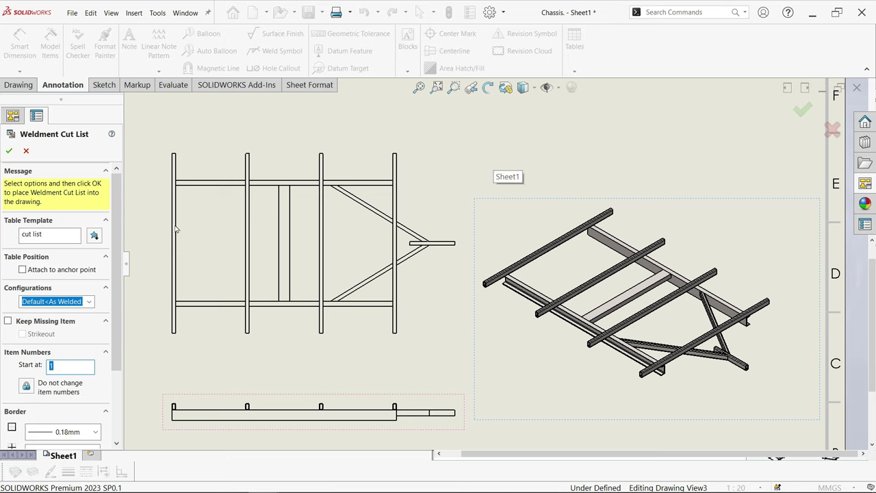
scroll(102, 322, "down", 3)
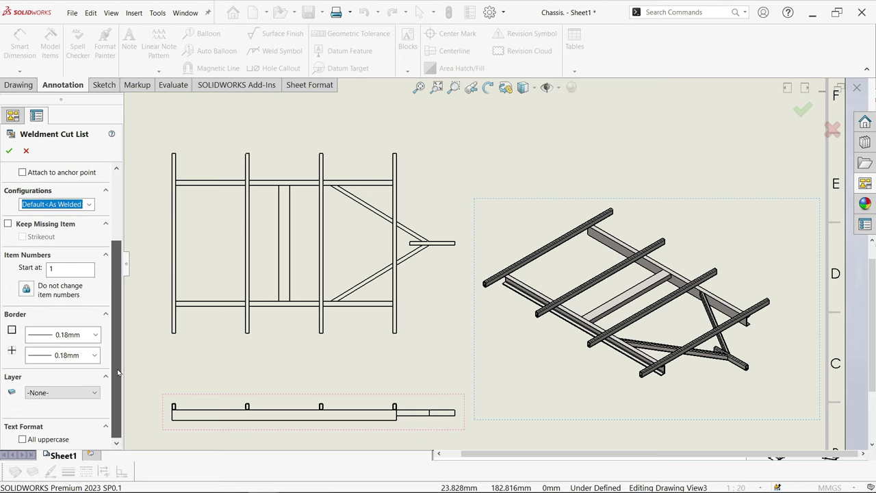
left_click(94, 334)
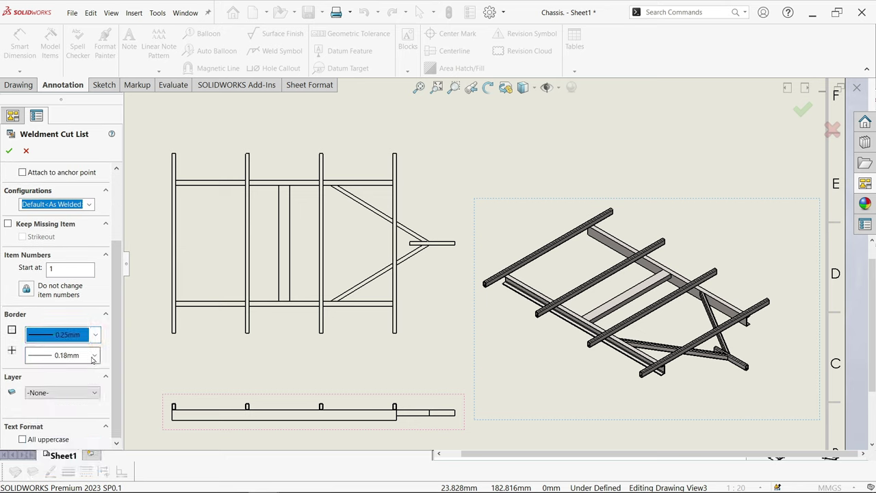
left_click(94, 355)
left_click(61, 398)
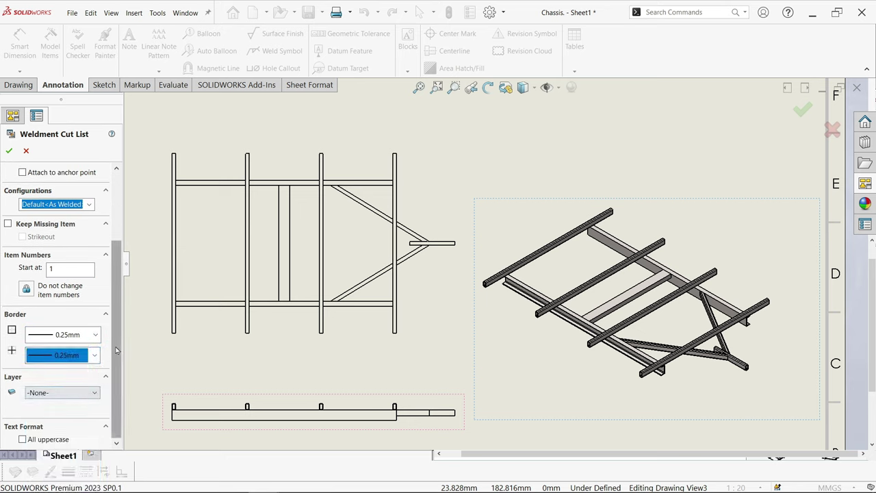
scroll(110, 379, "up", 2)
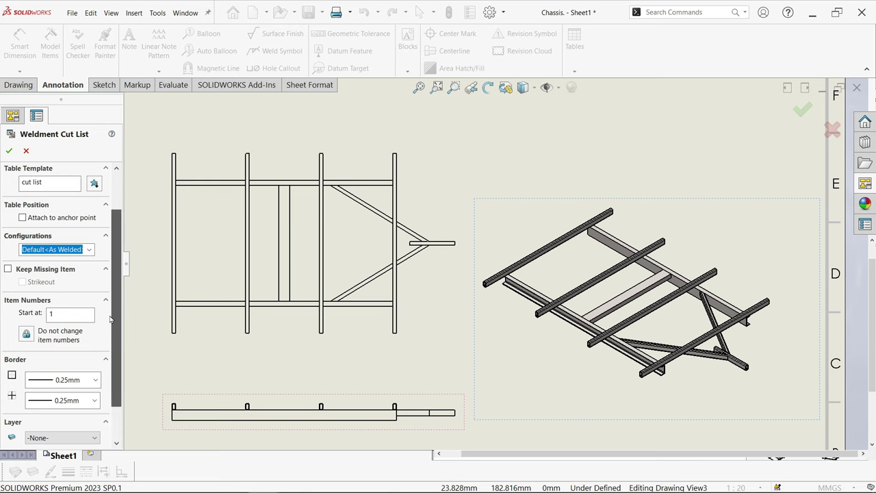
left_click(69, 438)
left_click(42, 458)
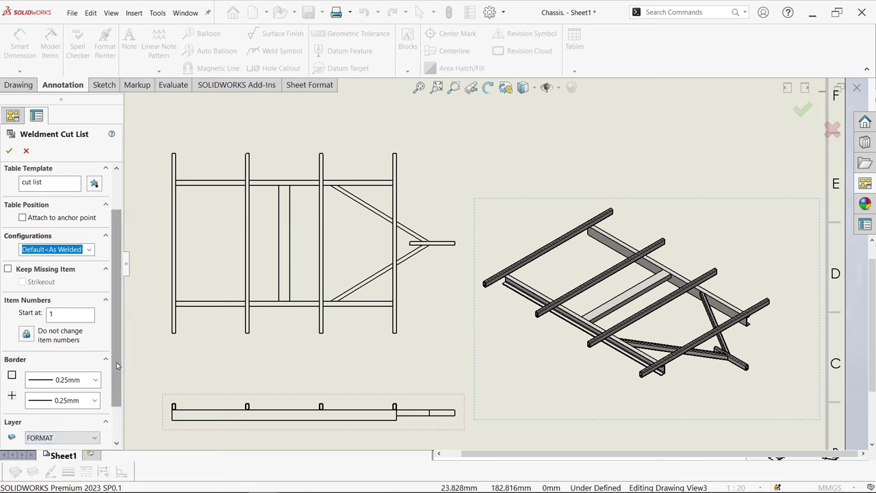
scroll(110, 294, "up", 2)
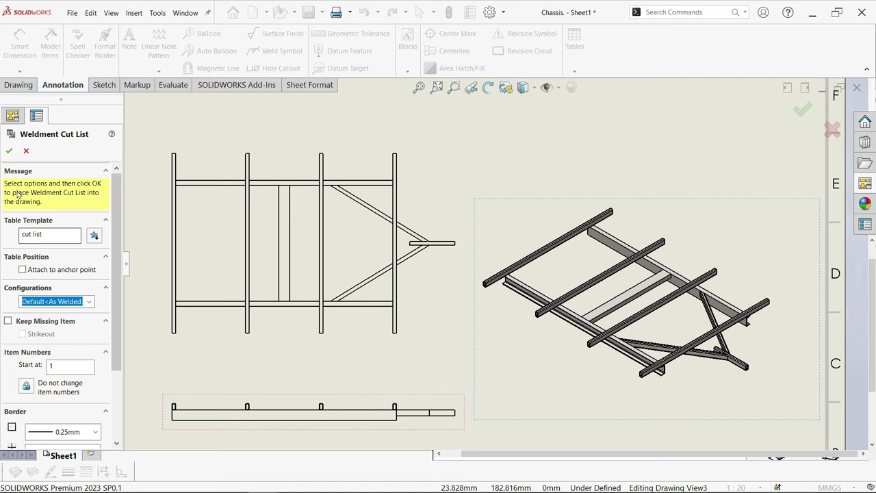
left_click(8, 151)
scroll(383, 157, "up", 2)
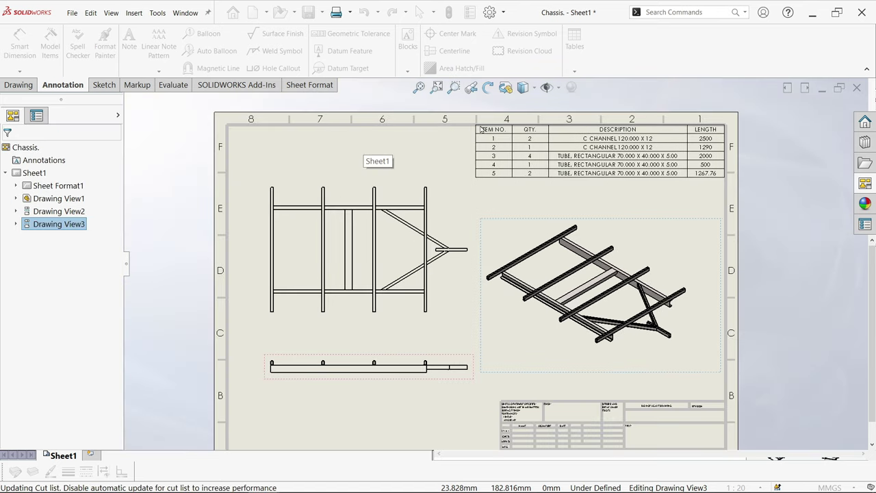
- Place the cut list table at the sheet's top-right corner
left_click(482, 128)
scroll(617, 157, "up", 3)
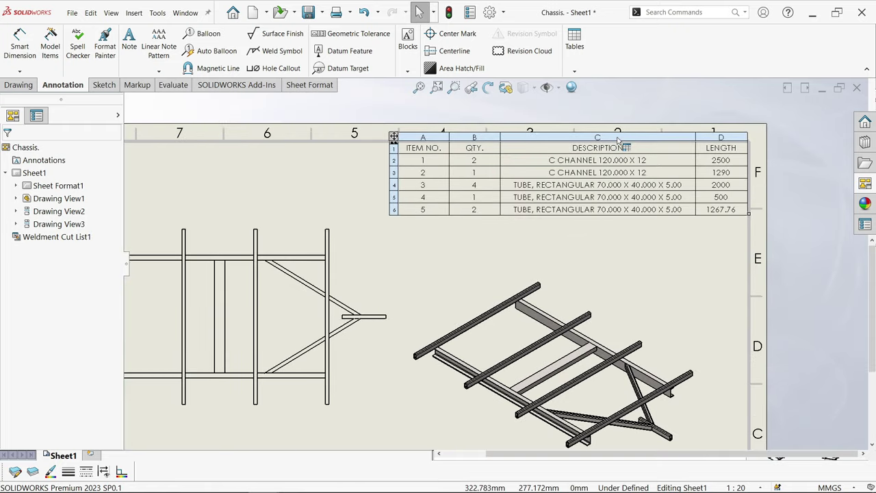
scroll(541, 179, "up", 1)
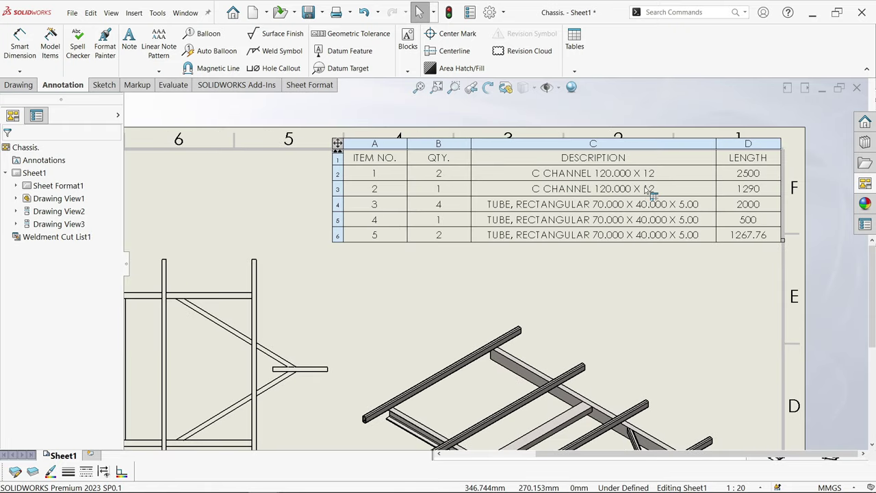
scroll(647, 191, "up", 1)
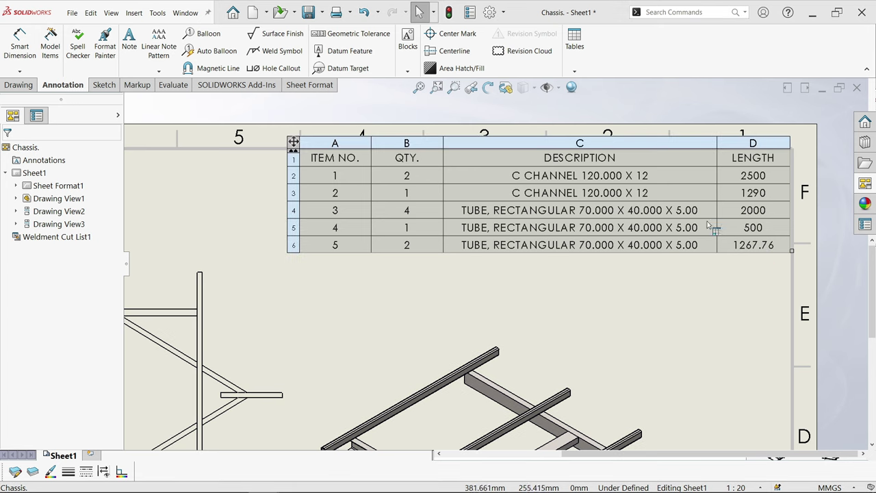
- Set the cut list text to size 16 and widen the table so TUBE descriptions fit
left_click(293, 141)
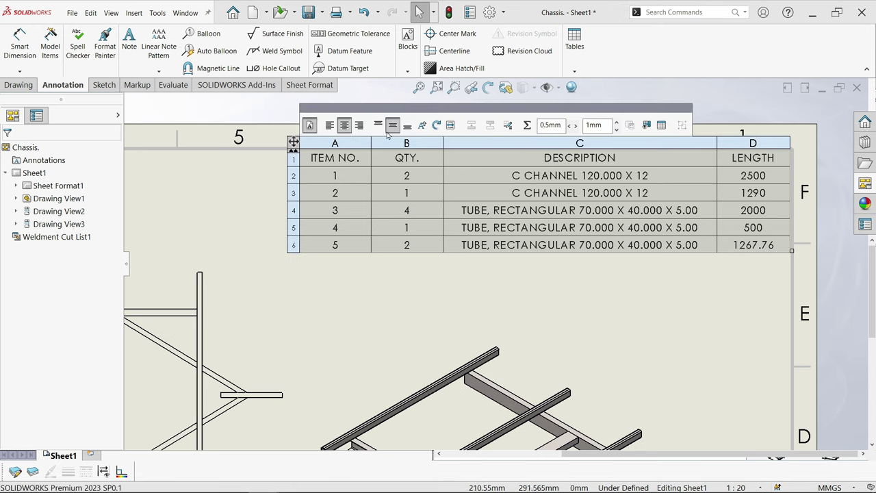
left_click(309, 126)
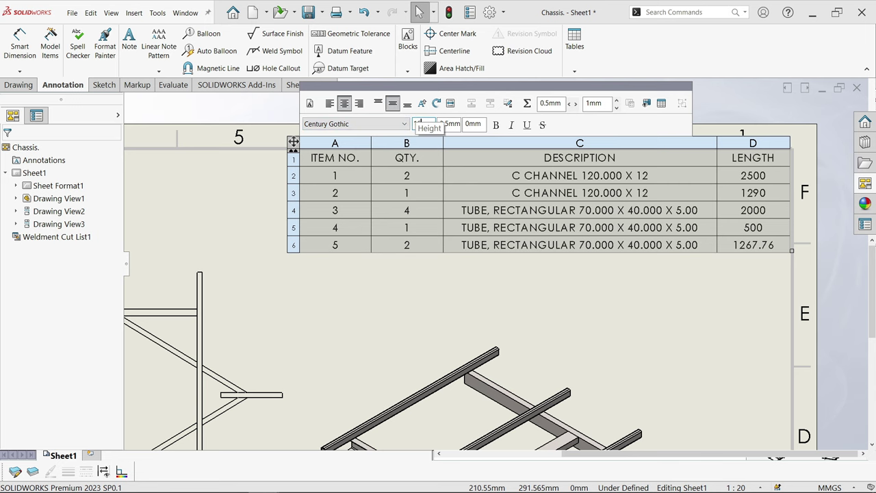
key("Return")
left_click(268, 193)
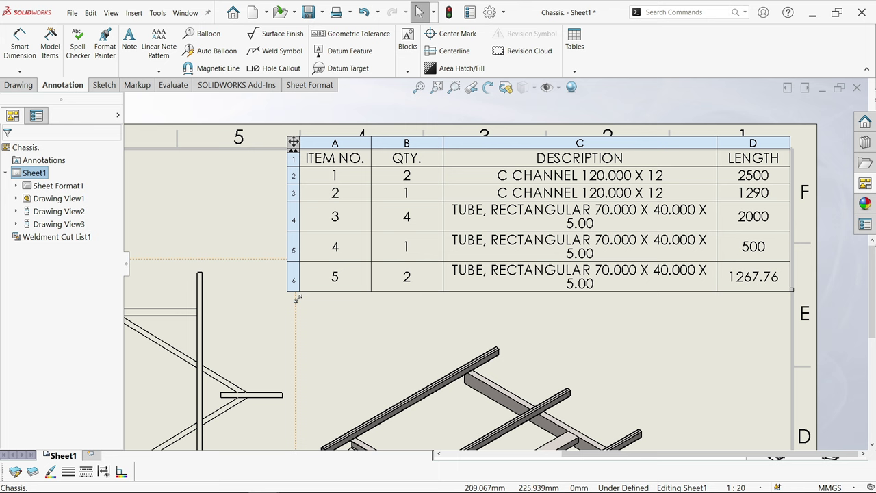
left_click_drag(291, 293, 260, 272)
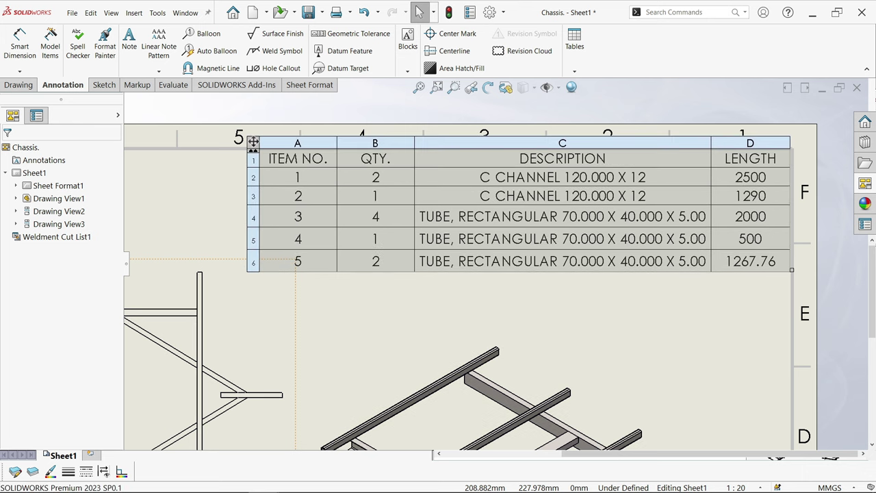
- Give the cut list table's outer border and inner grid lines a 0.25mm weight
left_click(385, 313)
key("f")
key("z")
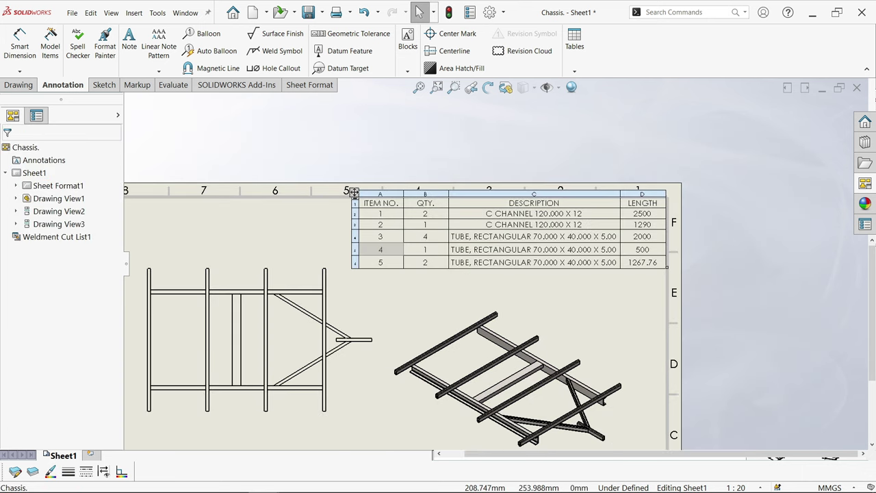
left_click(354, 191)
left_click(354, 191)
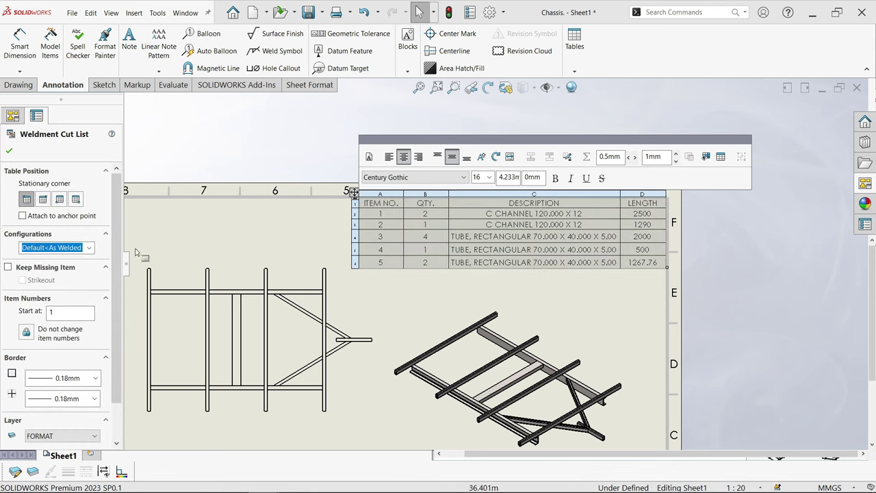
left_click(99, 381)
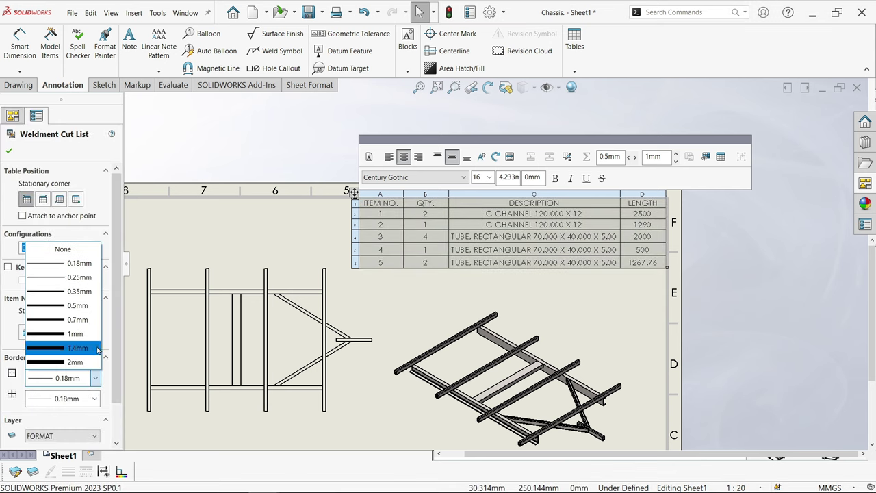
left_click(87, 282)
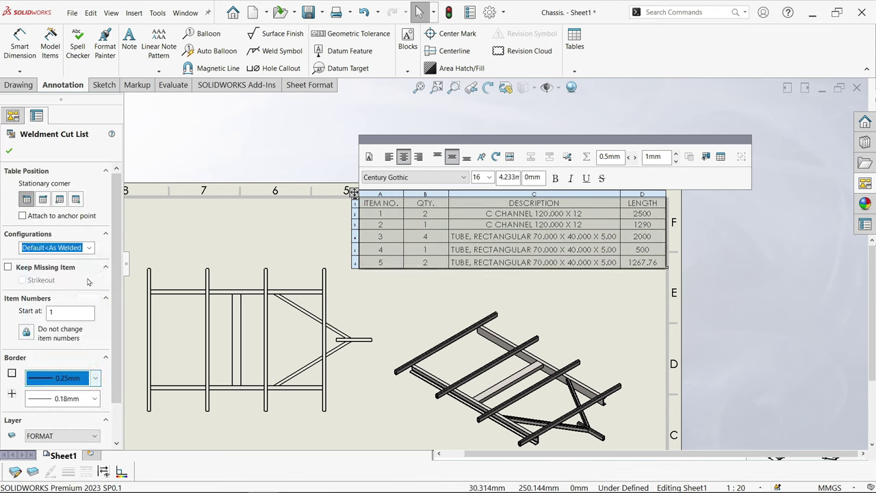
left_click(95, 405)
left_click(85, 302)
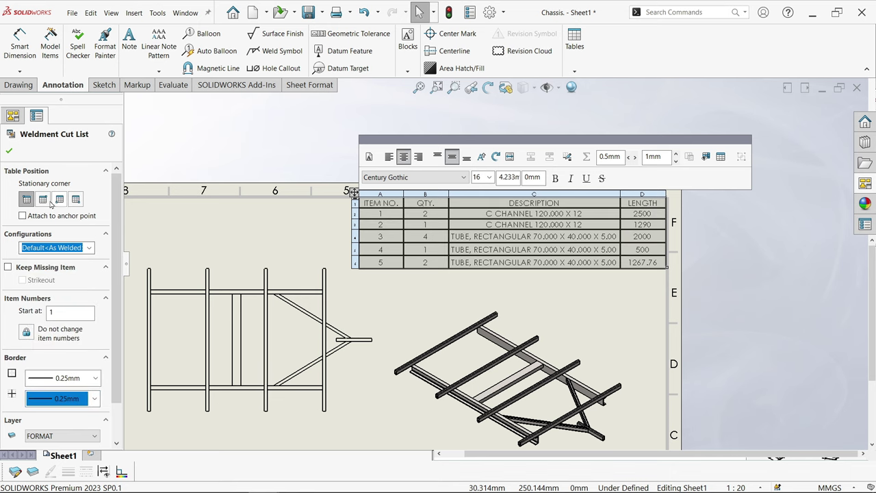
left_click(9, 152)
left_click(419, 292)
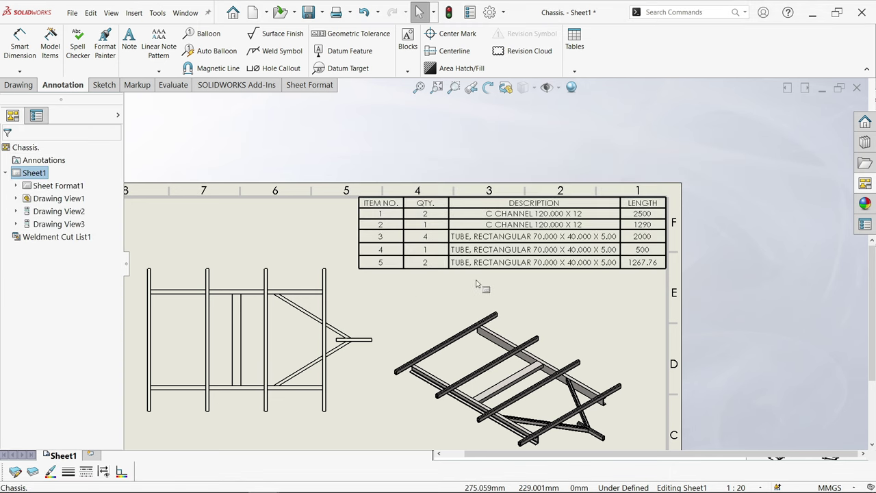
scroll(420, 292, "up", 3)
scroll(500, 260, "down", 5)
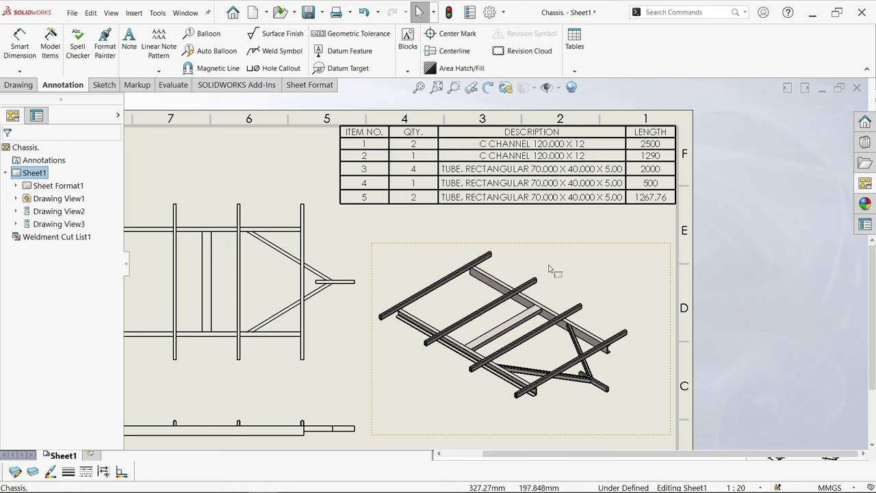
- Auto-balloon the isometric chassis view and accept the placed balloons
left_click(571, 257)
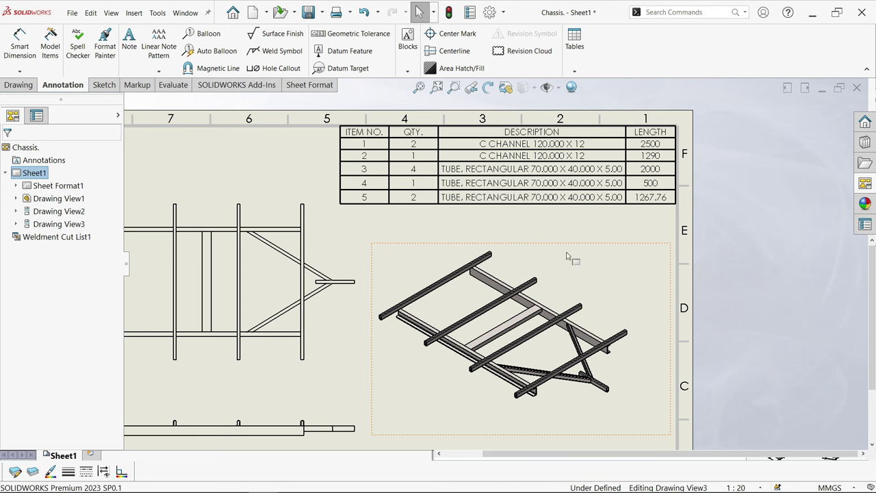
left_click(203, 55)
scroll(544, 306, "down", 3)
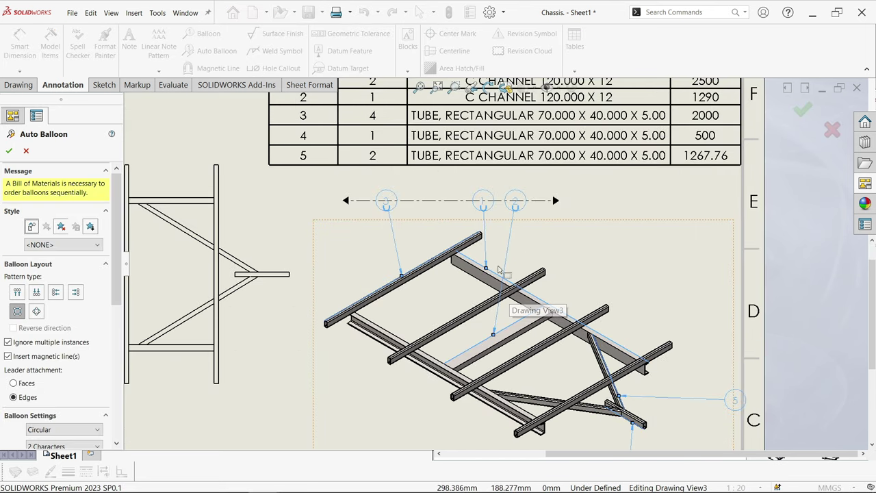
key("Return")
scroll(486, 218, "down", 2)
scroll(488, 219, "down", 2)
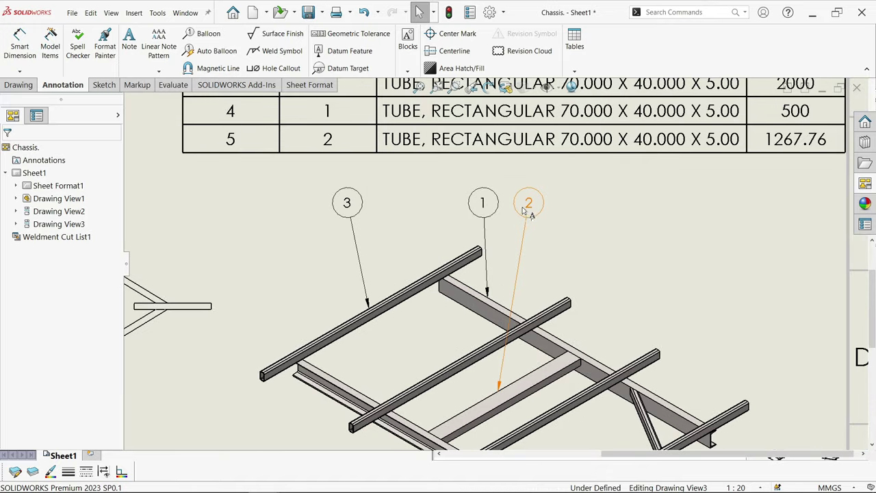
- Reposition balloons 2, 5 and 4 nearer the frame and close the balloon settings
left_click_drag(527, 201, 584, 208)
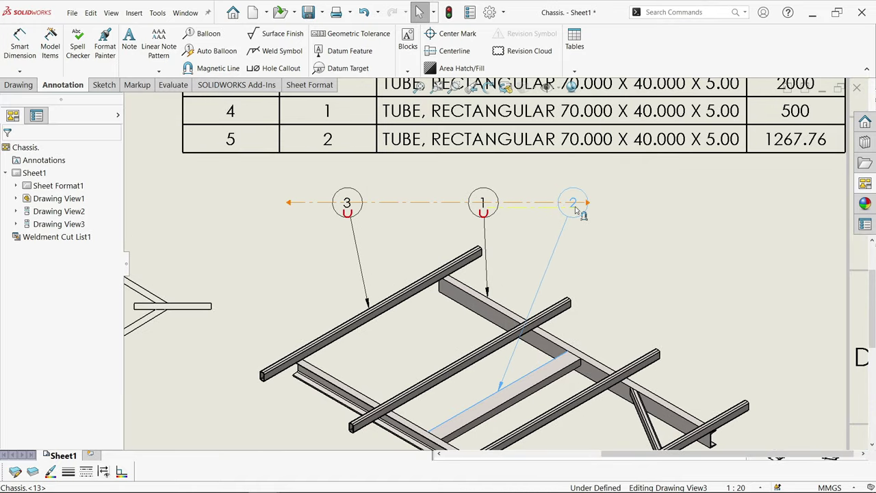
scroll(583, 209, "up", 5)
scroll(678, 295, "down", 5)
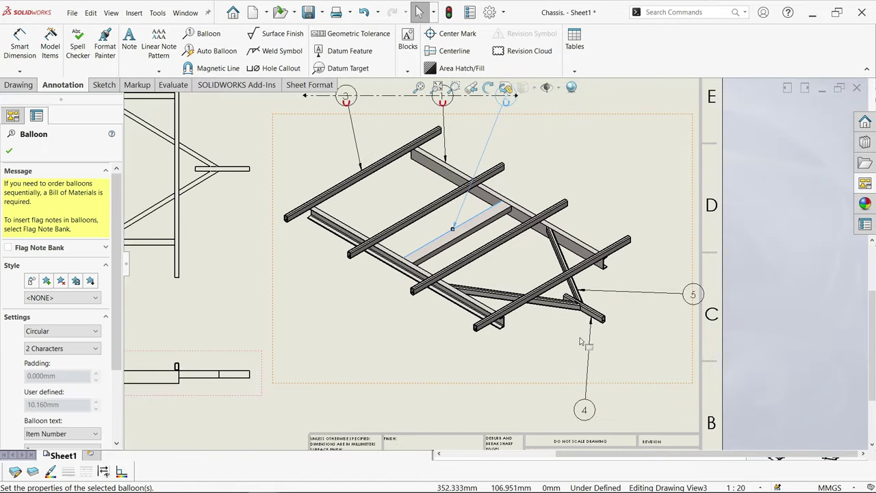
left_click_drag(690, 294, 646, 238)
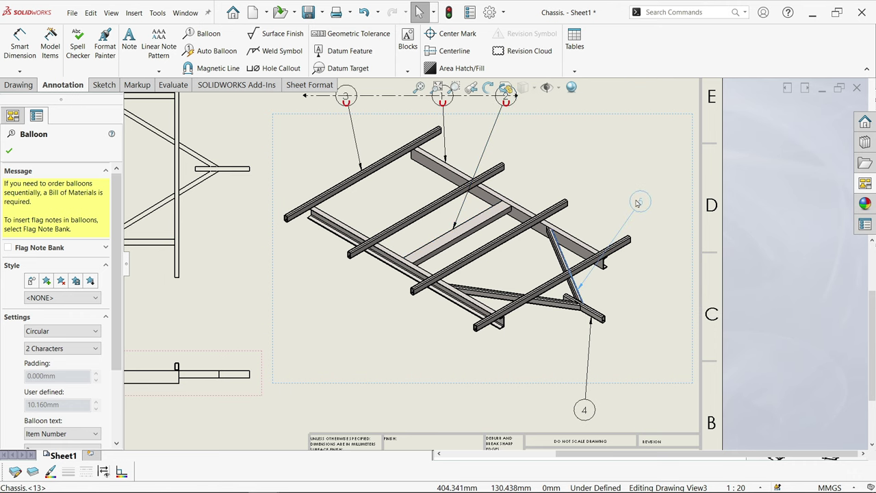
left_click_drag(587, 409, 561, 379)
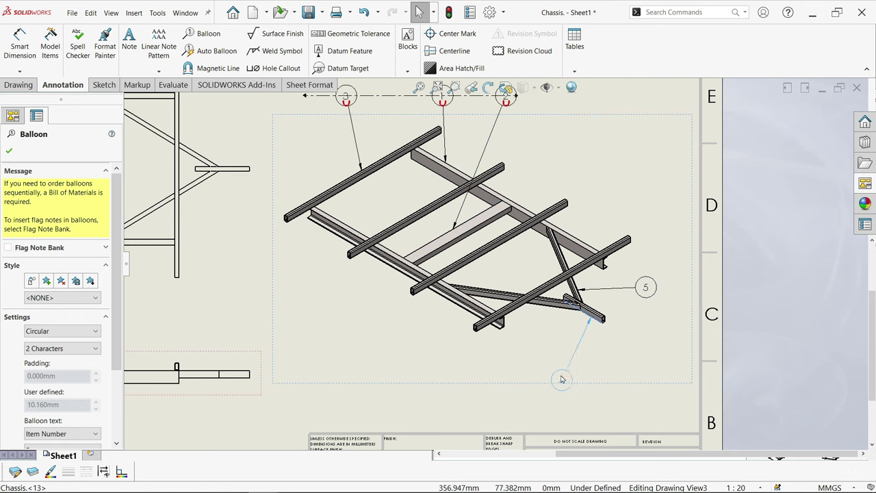
key("f")
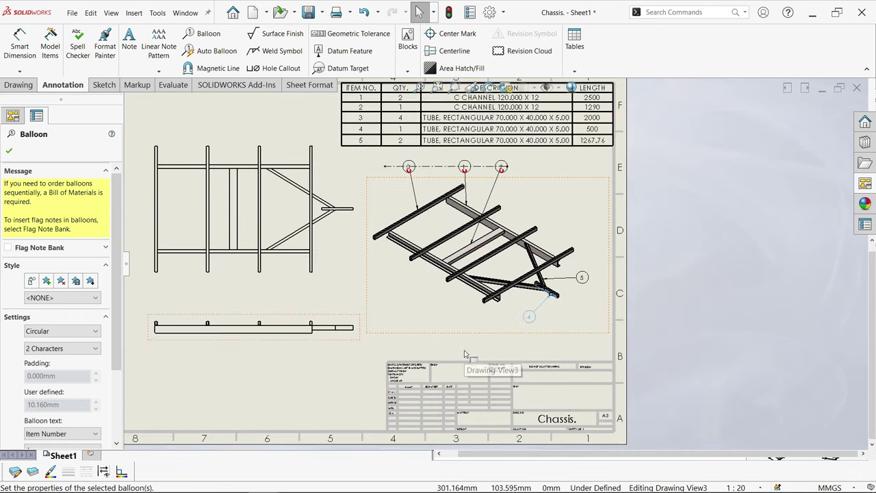
key("Escape")
scroll(351, 277, "down", 6)
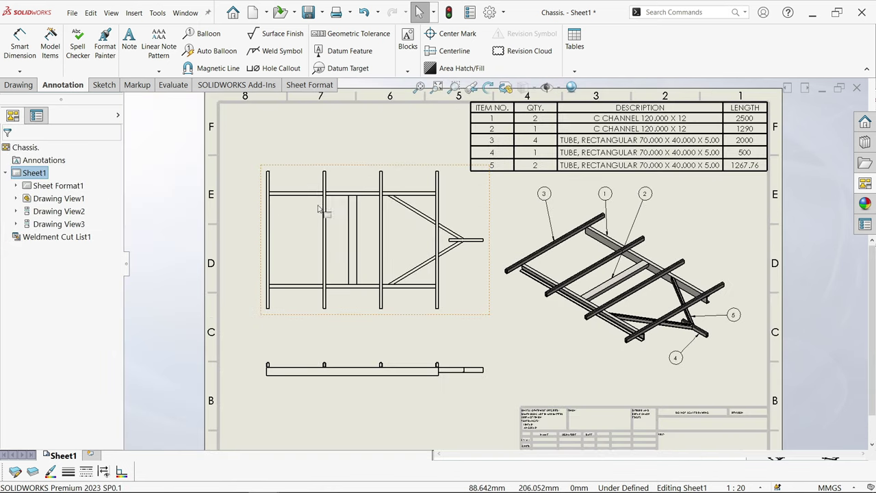
- Set the top chassis view's display style to Hidden Lines Visible
scroll(442, 210, "down", 1)
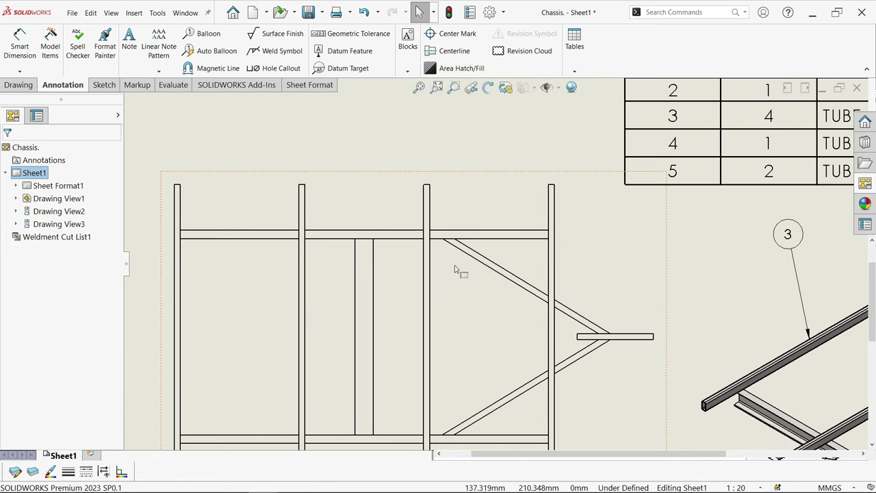
left_click(205, 227)
scroll(120, 323, "down", 5)
scroll(119, 324, "down", 1)
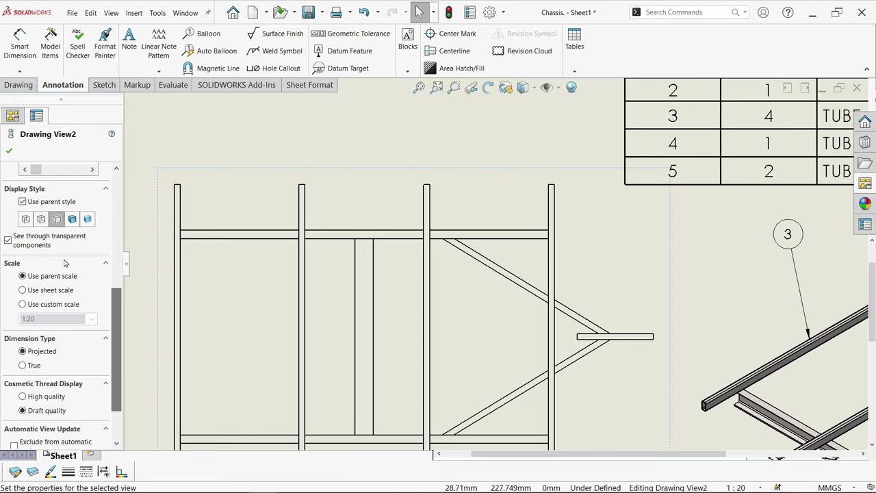
left_click(41, 219)
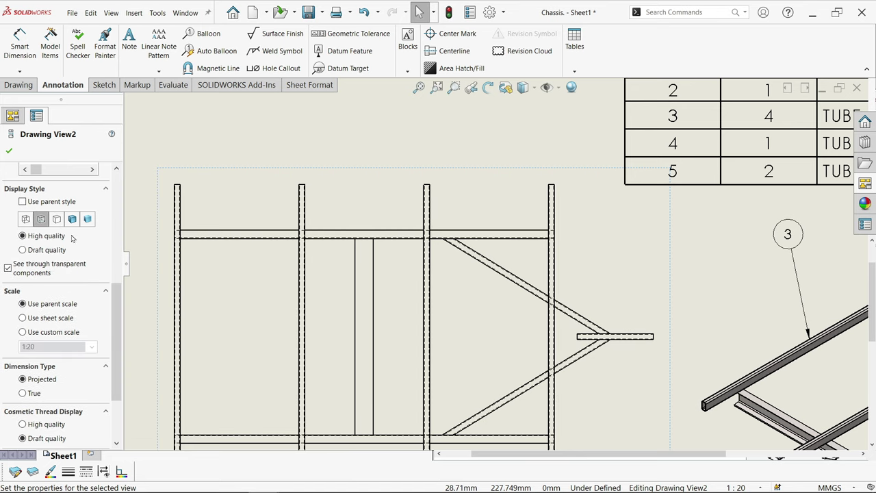
left_click(8, 152)
scroll(506, 322, "up", 5)
- Set the side view beneath it to Hidden Lines Visible as well
scroll(510, 317, "down", 6)
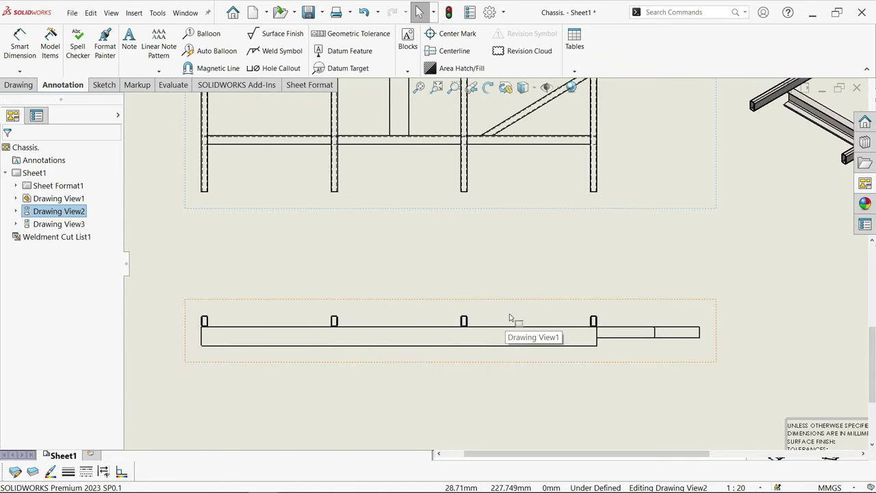
left_click(221, 299)
scroll(61, 308, "down", 6)
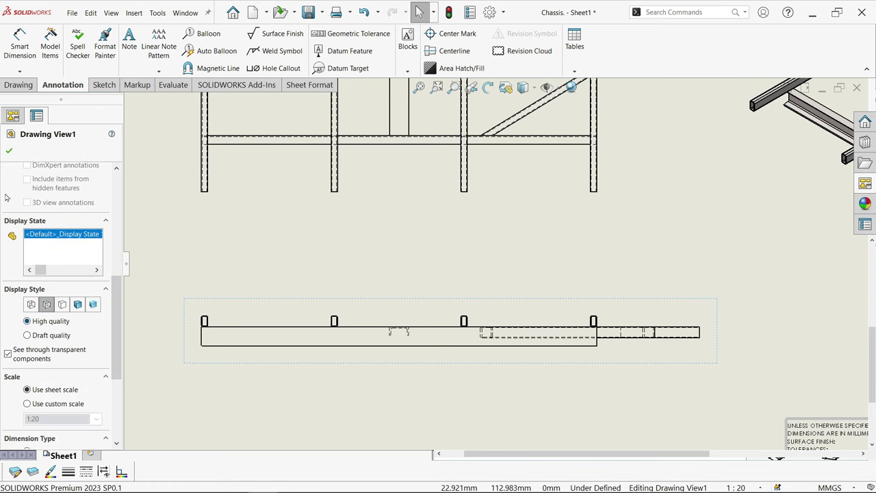
left_click(8, 152)
scroll(348, 247, "up", 5)
- Dimension the left rail's 2000 length in the top chassis view
scroll(348, 141, "down", 4)
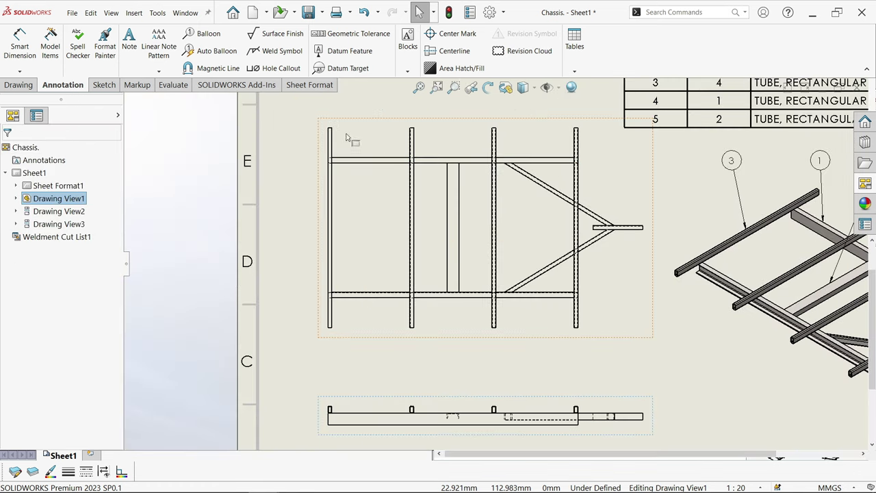
left_click(19, 41)
scroll(374, 245, "down", 6)
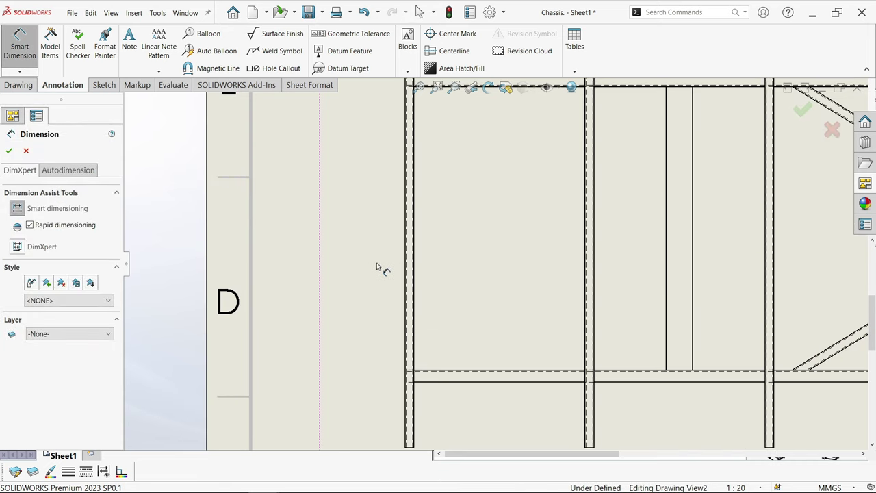
left_click(438, 289)
scroll(448, 288, "up", 5)
left_click(450, 245)
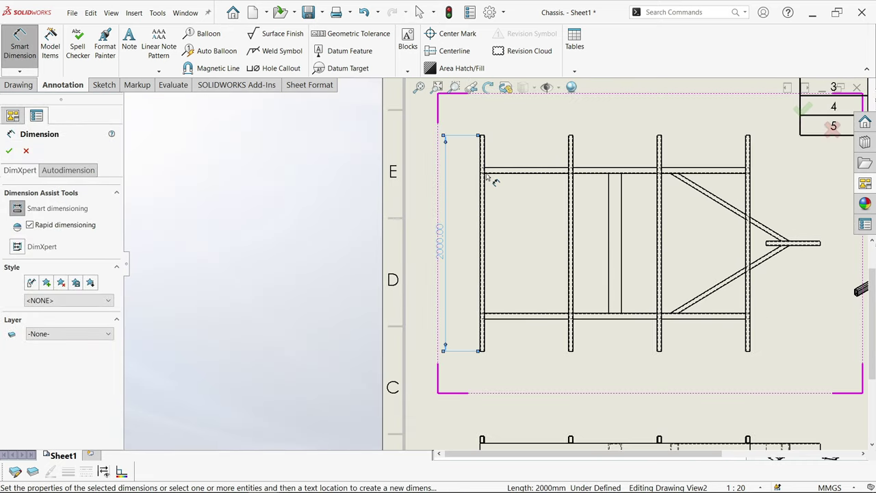
scroll(492, 180, "down", 4)
- Add the upper and lower 300 cross-member offset dimensions
left_click(498, 279)
left_click(453, 178)
left_click(406, 230)
scroll(547, 300, "up", 4)
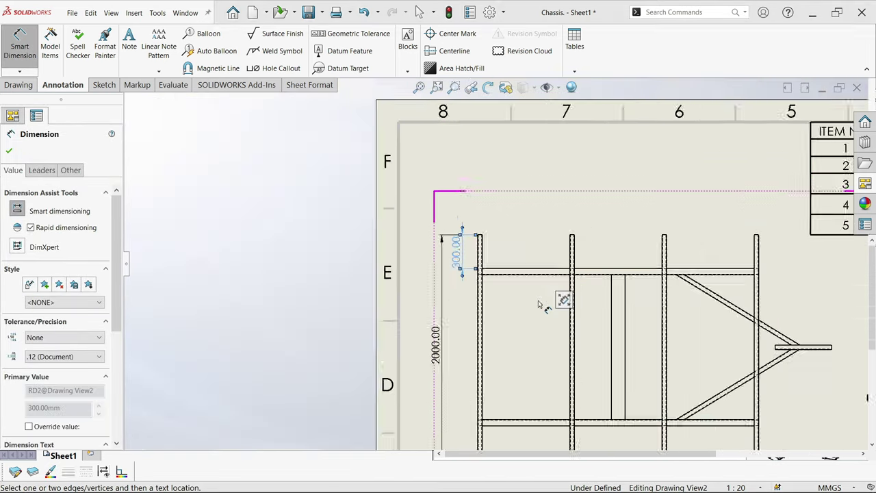
scroll(471, 327, "down", 4)
left_click(487, 316)
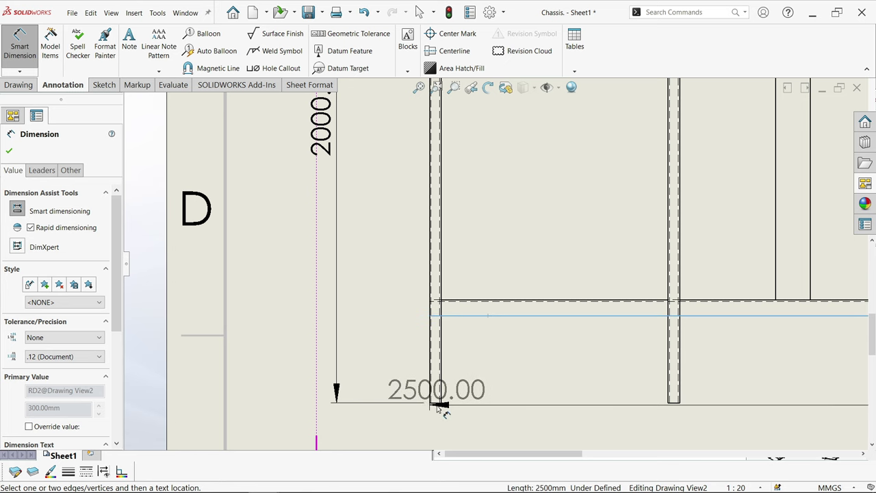
left_click(384, 350)
scroll(411, 315, "up", 3)
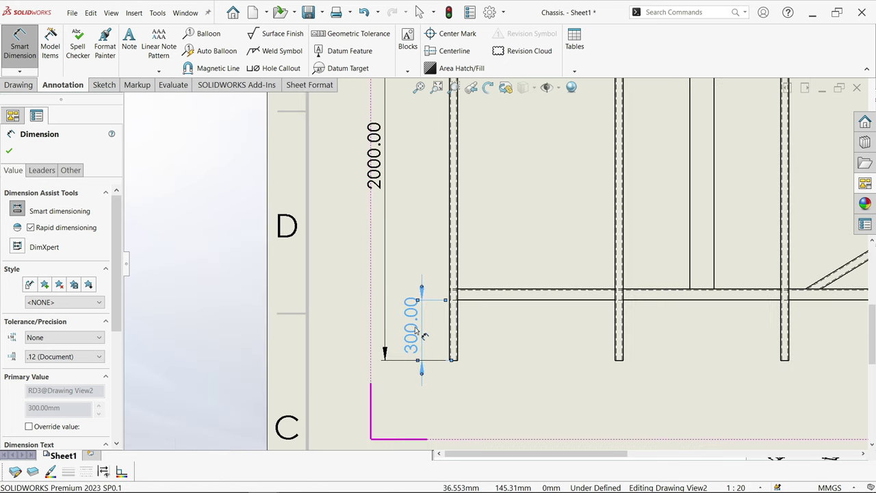
left_click(490, 11)
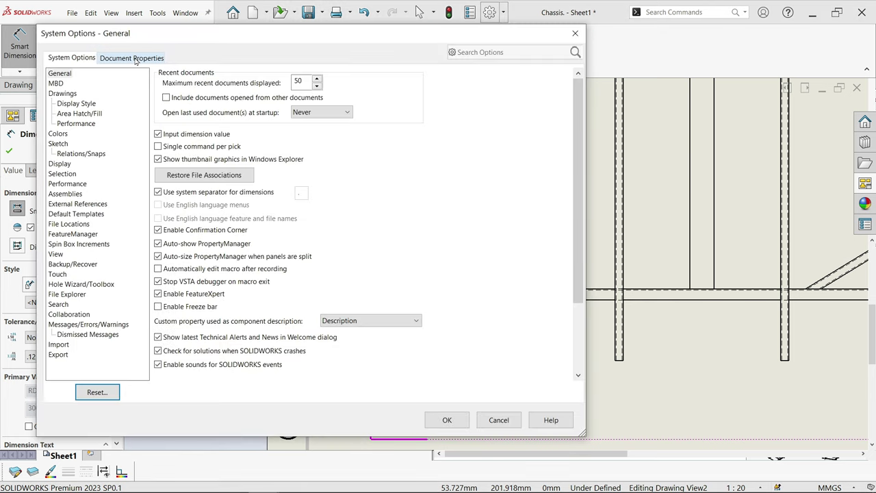
- Set the document's dimension trailing zeroes to Remove so values read 2000 and 300
left_click(136, 59)
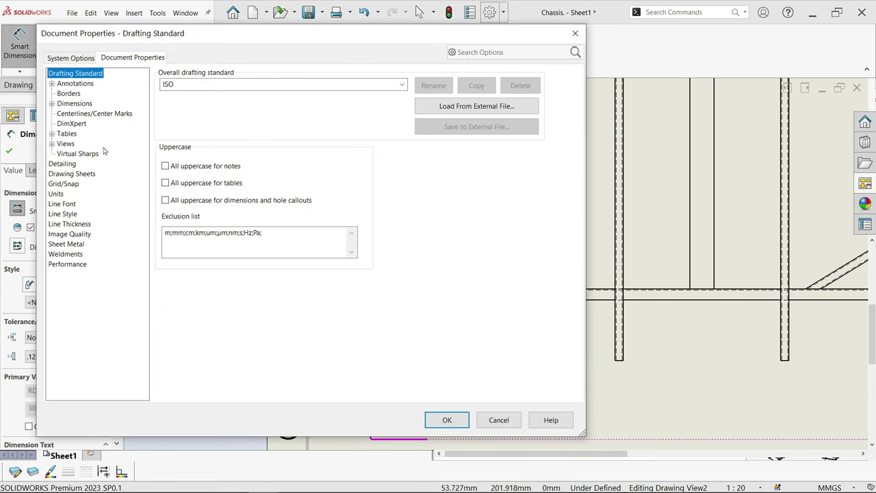
left_click(76, 103)
scroll(578, 191, "down", 5)
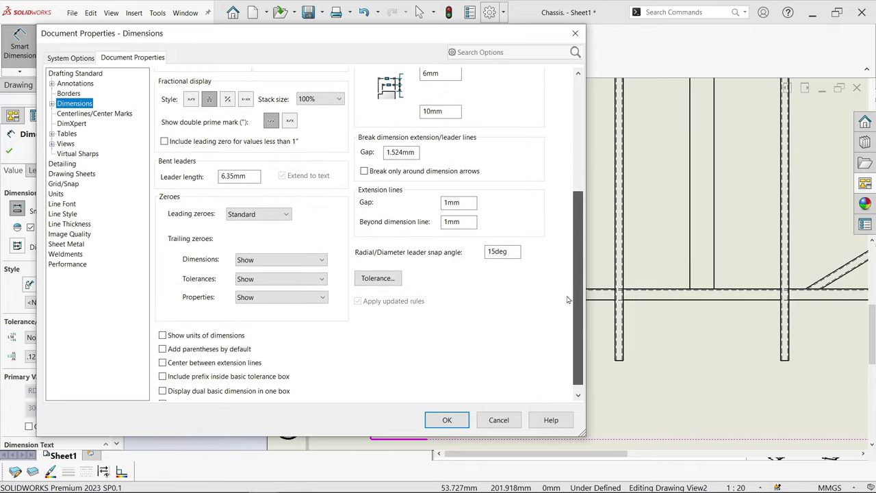
left_click(261, 266)
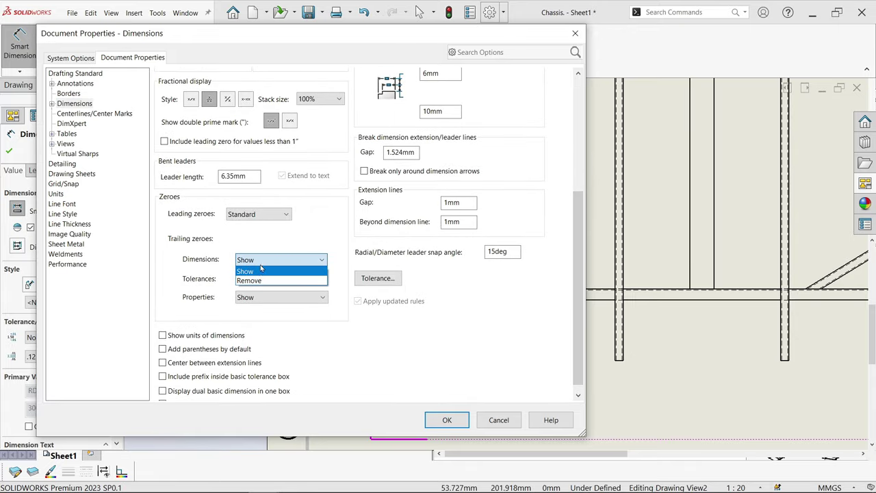
left_click(263, 280)
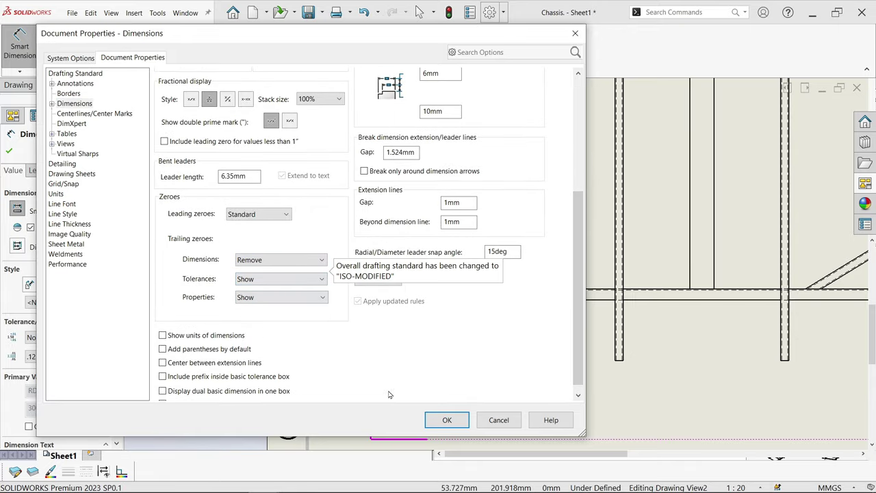
left_click(443, 420)
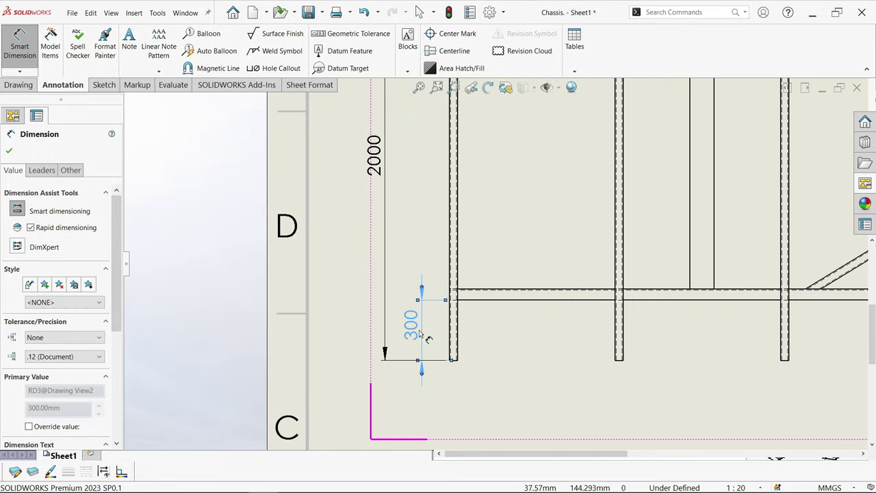
- Check the 300 dimension's leader display options, then finish with it
left_click(42, 170)
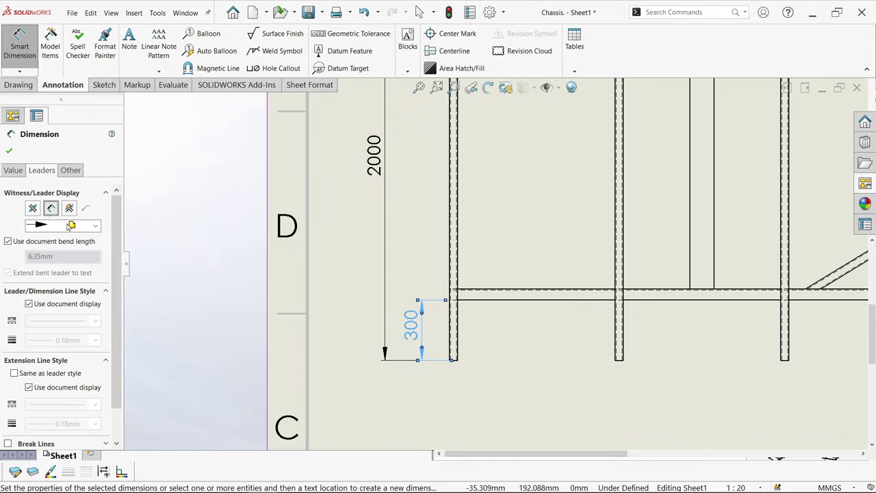
key("Escape")
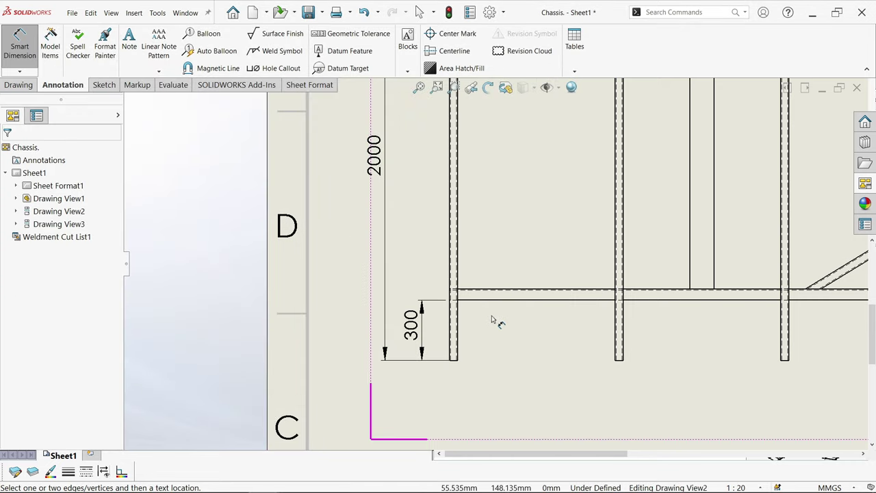
scroll(510, 325, "up", 3)
scroll(592, 185, "down", 3)
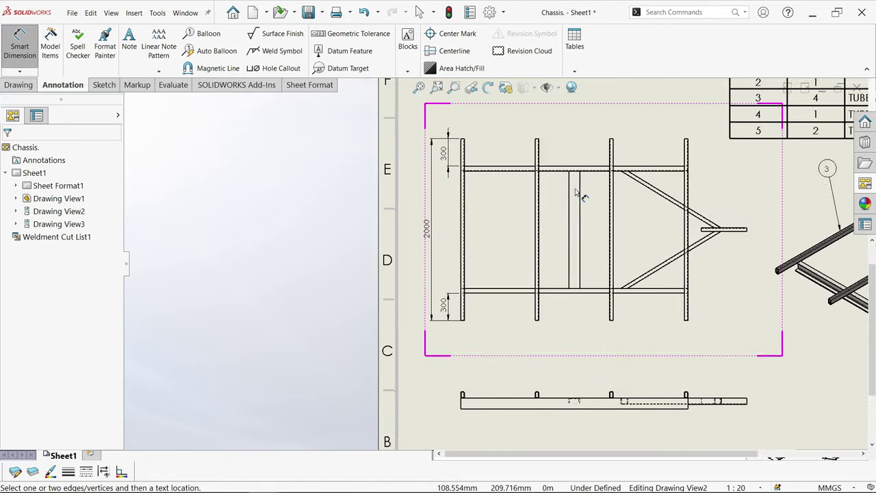
scroll(639, 246, "down", 2)
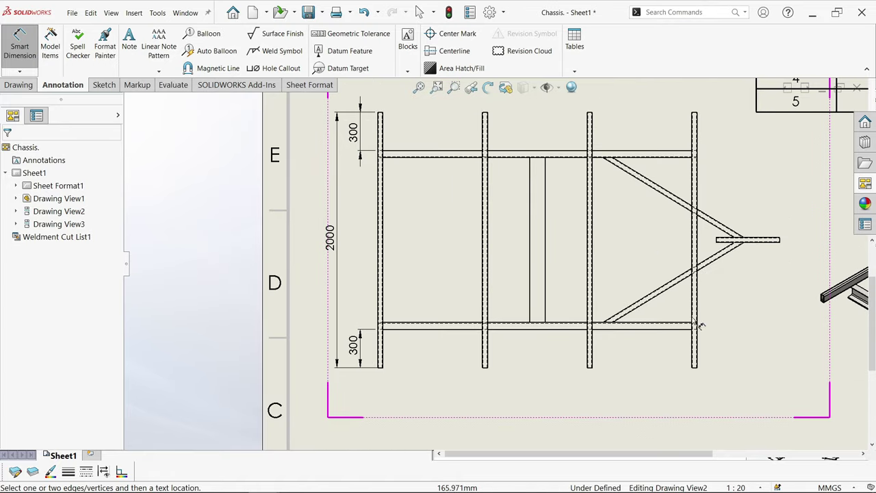
- Add a 2500 dimension between the outer posts above the top chassis view
left_click(19, 72)
left_click(21, 83)
scroll(505, 157, "up", 3)
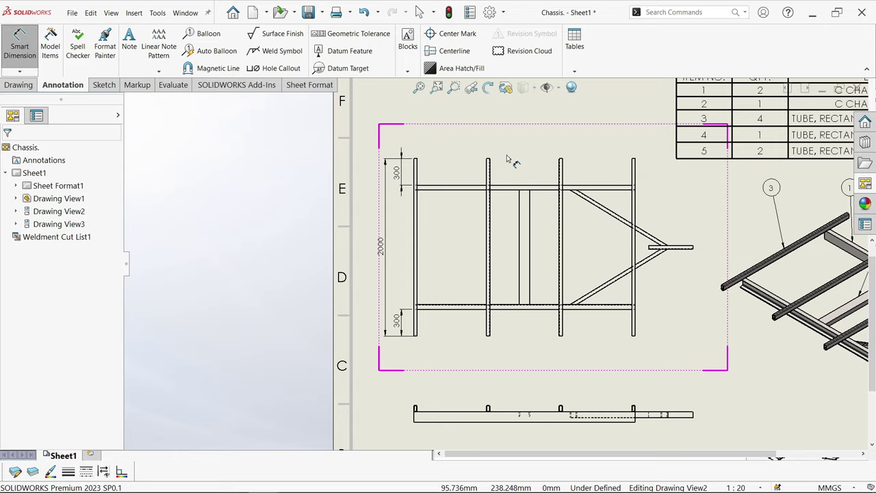
scroll(587, 185, "down", 5)
scroll(685, 253, "down", 2)
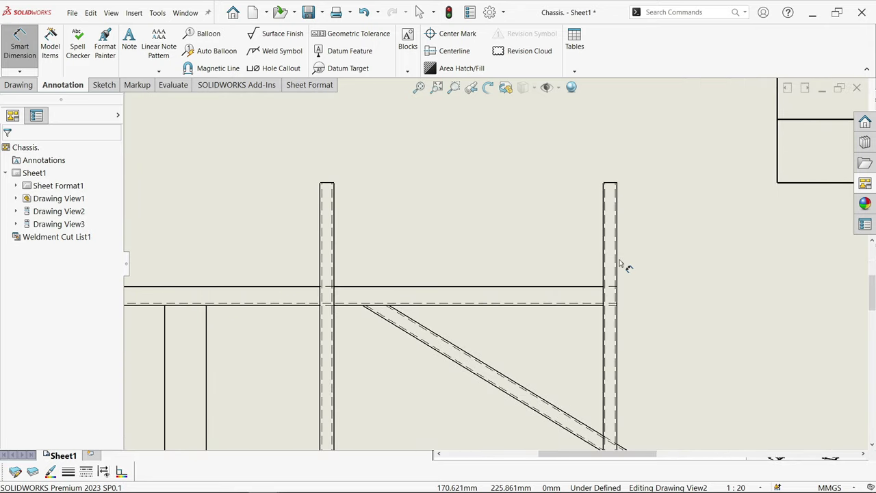
left_click(621, 266)
scroll(411, 294, "down", 5)
left_click(403, 289)
scroll(405, 291, "up", 5)
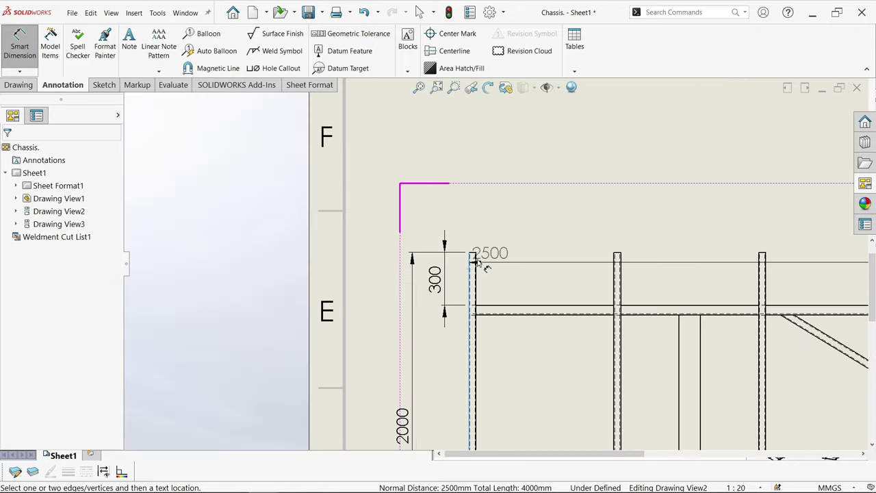
left_click(580, 236)
scroll(757, 236, "down", 2)
left_click(104, 84)
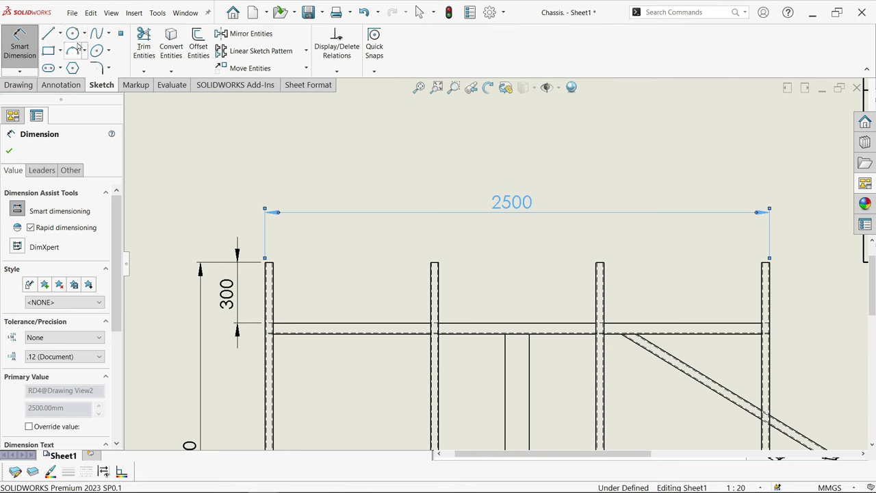
- Sketch a short line along the diagonal tube and select it with the diagonal edge for a collinear relation
key("l")
scroll(588, 308, "down", 4)
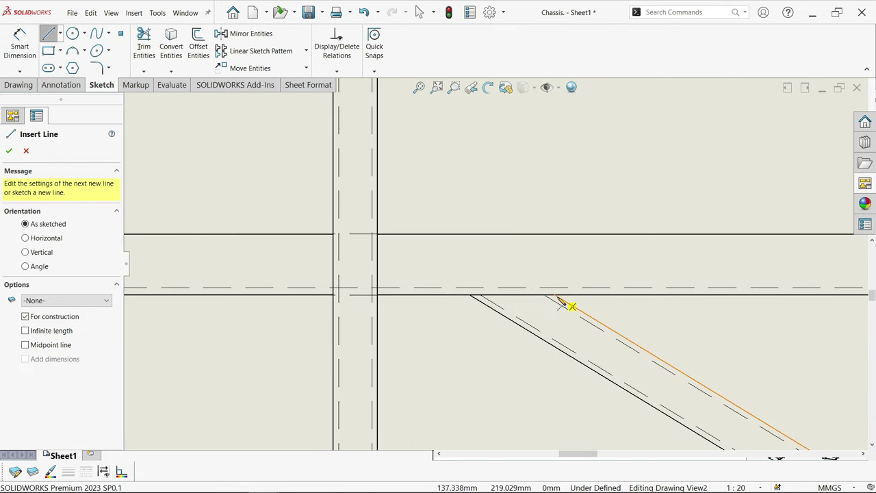
left_click(555, 295)
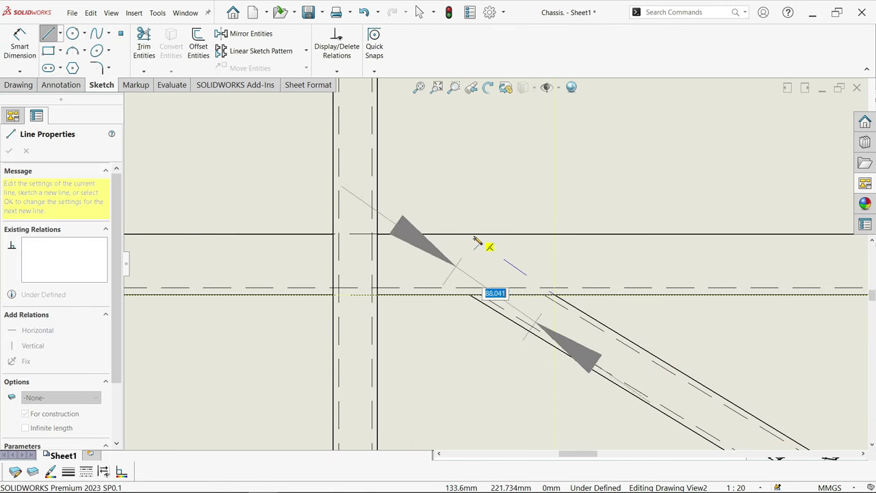
left_click(468, 237)
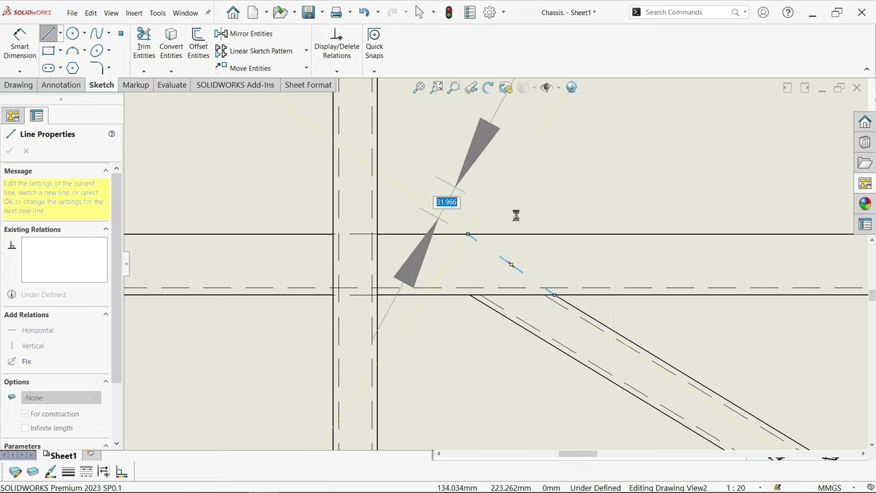
key("Escape")
left_click(567, 305)
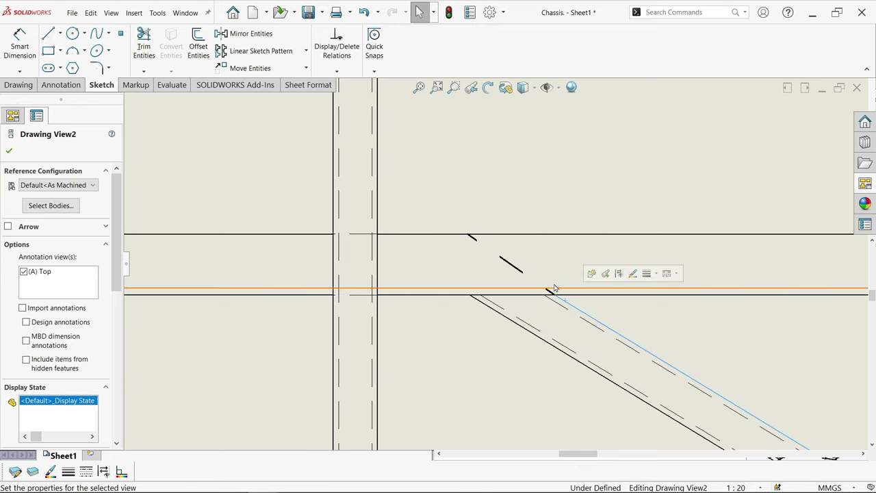
left_click(520, 271)
left_click(558, 304, "ctrl")
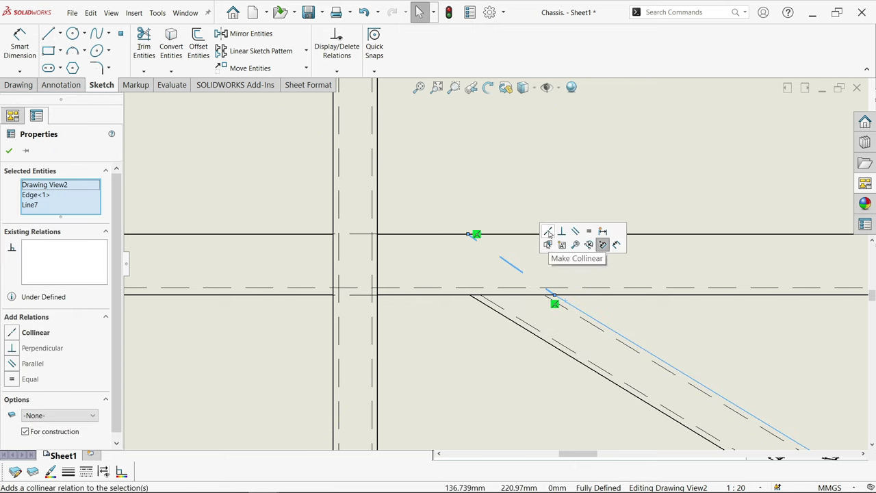
- Dimension the line's endpoint 750 from the right vertical tube, placed above the frame
left_click(19, 45)
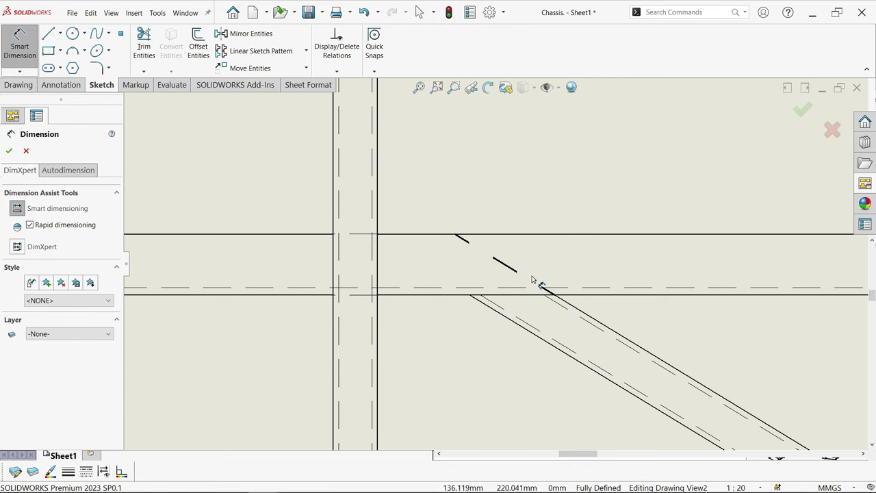
left_click(455, 235)
scroll(637, 257, "up", 5)
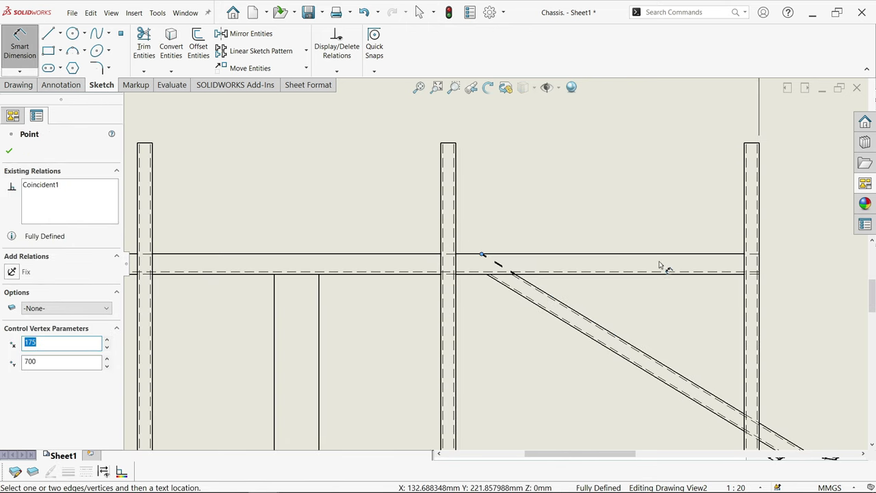
scroll(753, 185, "down", 3)
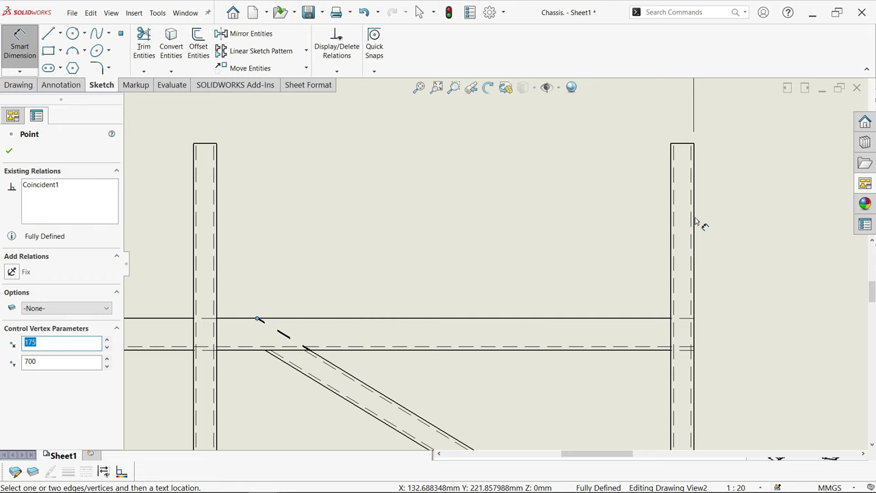
left_click(698, 225)
scroll(567, 219, "up", 5)
left_click(413, 191)
key("Return")
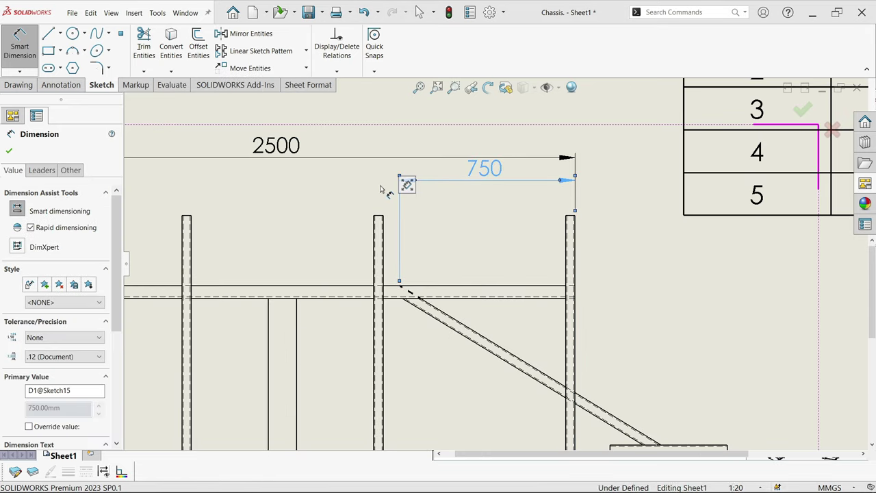
scroll(402, 182, "up", 2)
- Add an mm suffix after <DIM> in the 2500 dimension's text so it reads 2500mm
left_click(397, 184)
scroll(107, 384, "down", 1)
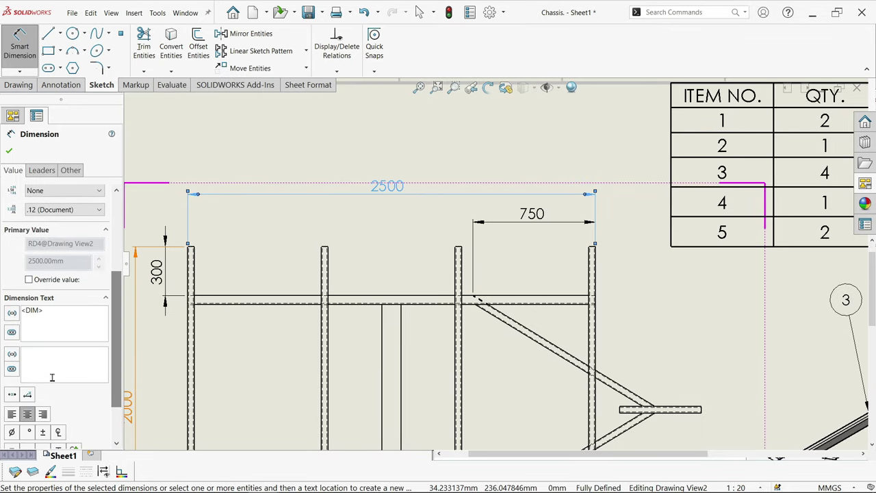
type("mm")
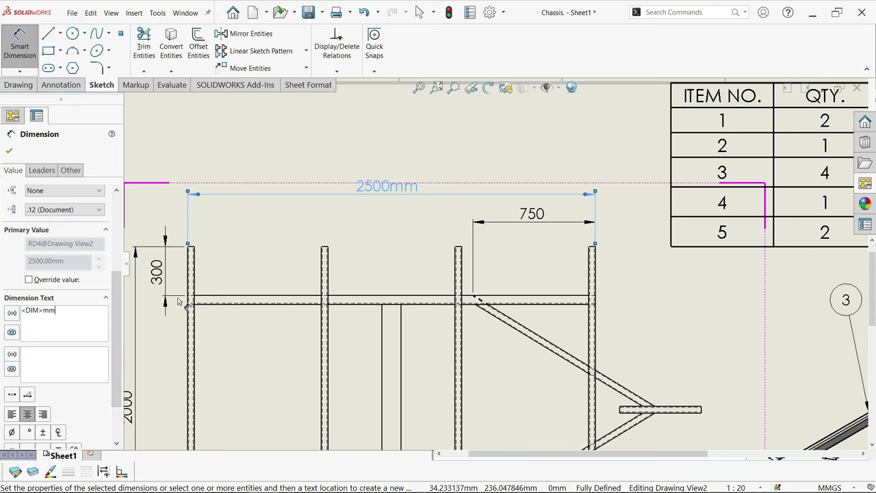
scroll(469, 319, "up", 4)
scroll(344, 401, "down", 5)
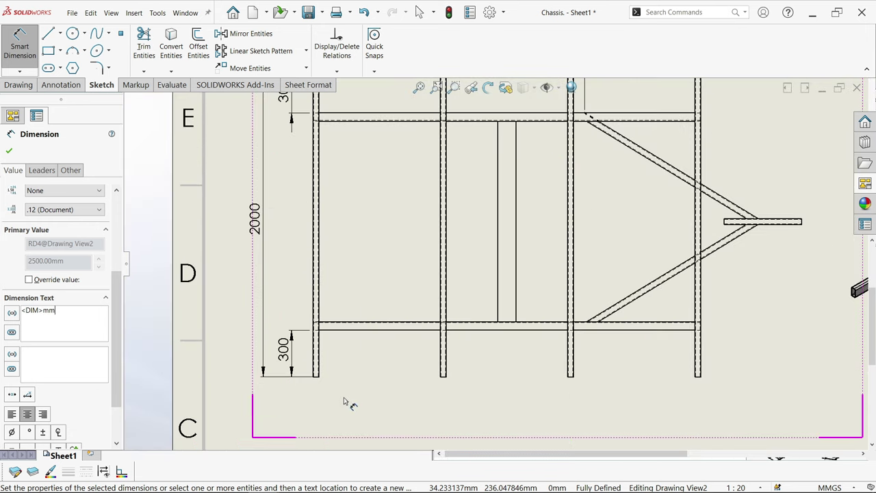
left_click(20, 71)
left_click(31, 82)
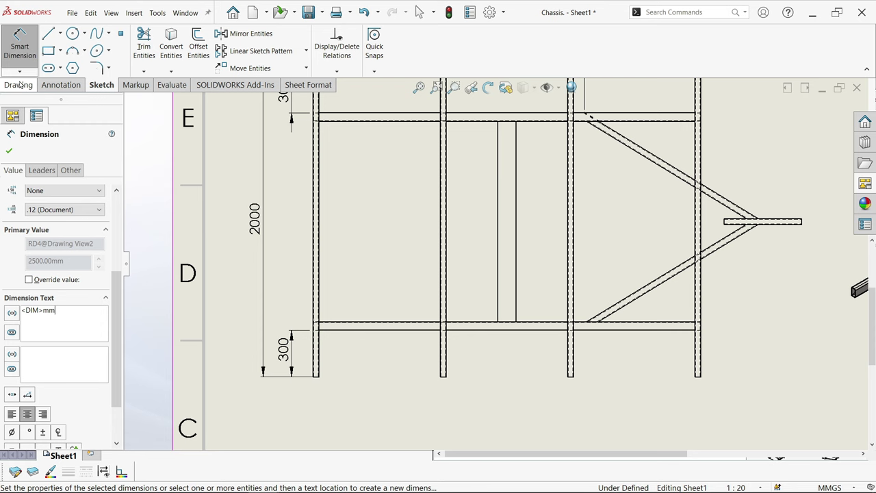
left_click(72, 85)
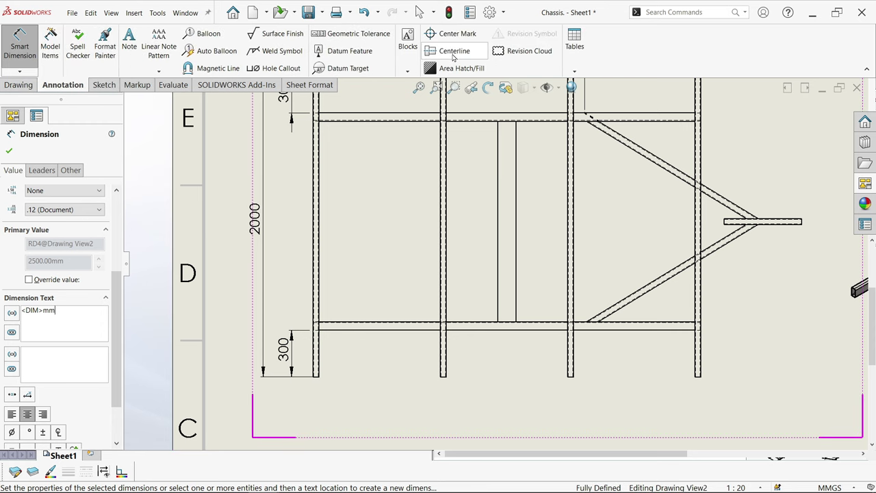
- Add a centerline between the top and bottom edges of the front tongue tube
left_click(453, 52)
scroll(787, 229, "down", 10)
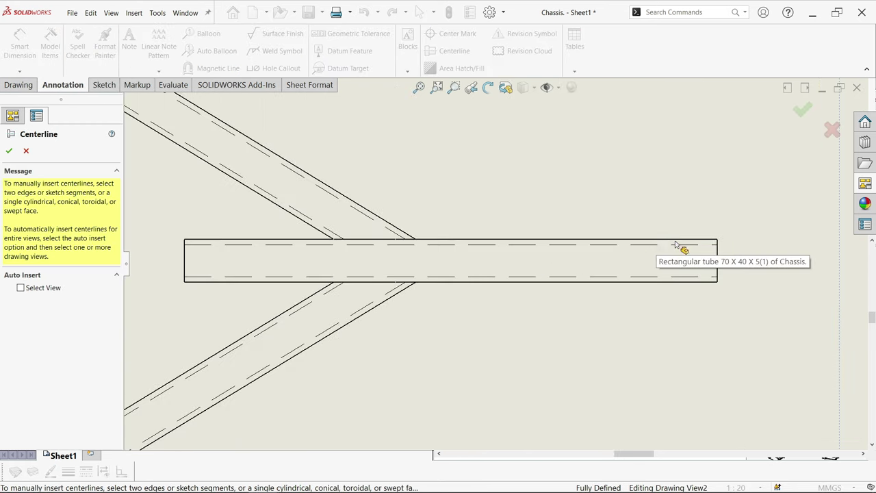
left_click(675, 240)
left_click(524, 281)
key("Escape")
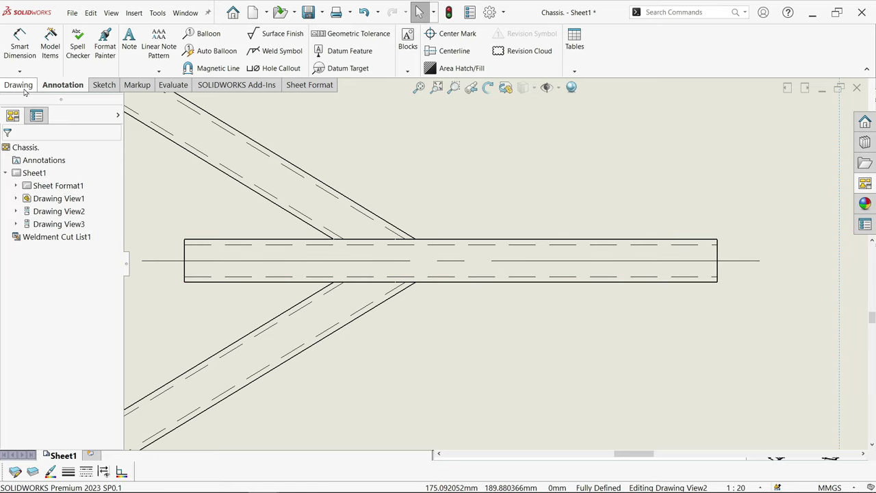
- Begin a Smart Dimension from the new front-tube centerline
left_click(20, 42)
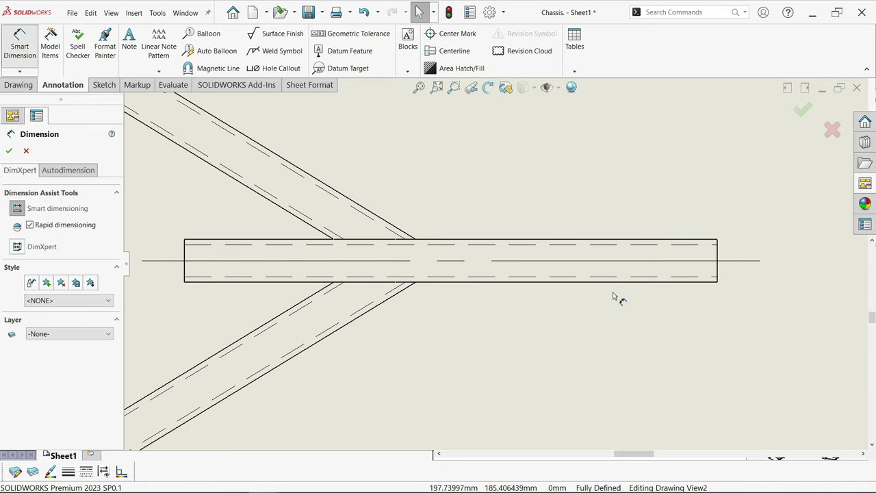
left_click(672, 262)
scroll(675, 264, "up", 10)
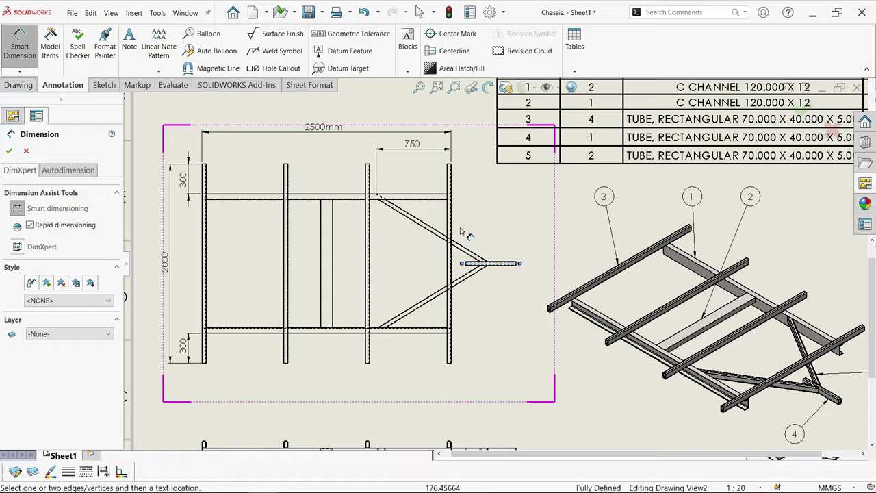
- Dimension the front tube centerline 700 from the top rail
scroll(460, 233, "down", 5)
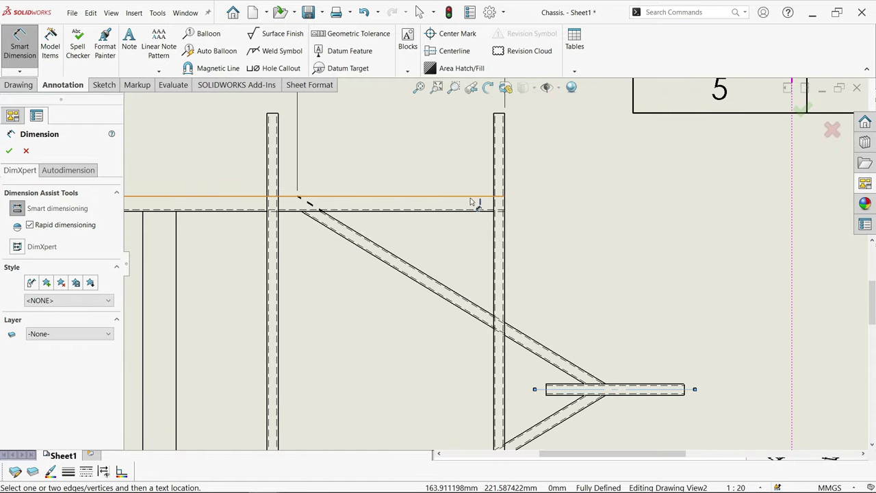
left_click(470, 202)
scroll(600, 288, "up", 4)
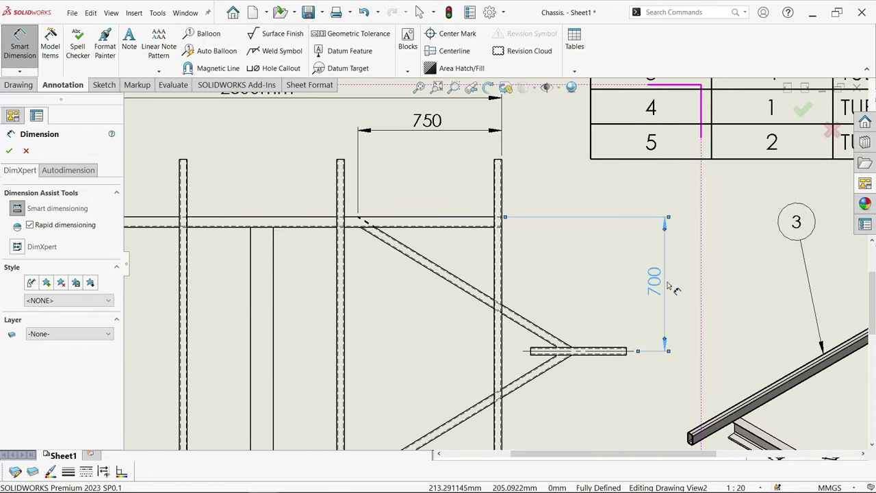
scroll(525, 287, "up", 4)
scroll(446, 363, "down", 2)
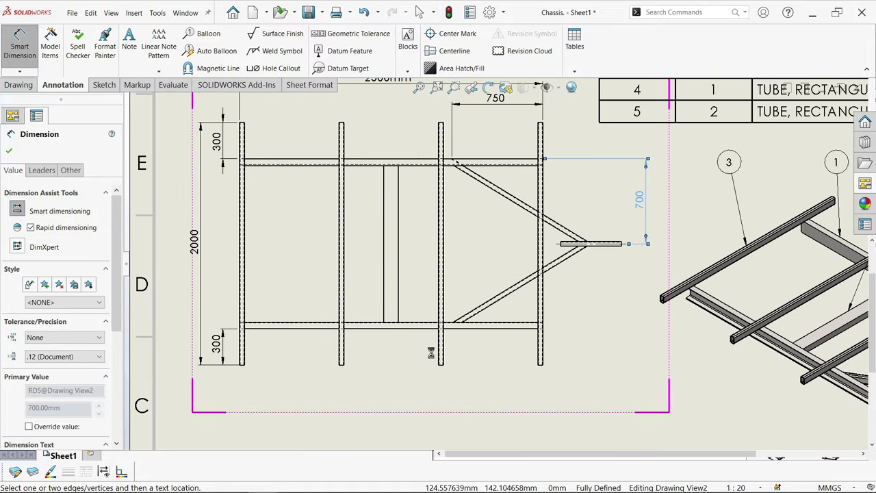
- Switch to Chain Dimension and add the first 820 spacing between vertical tubes
left_click(19, 71)
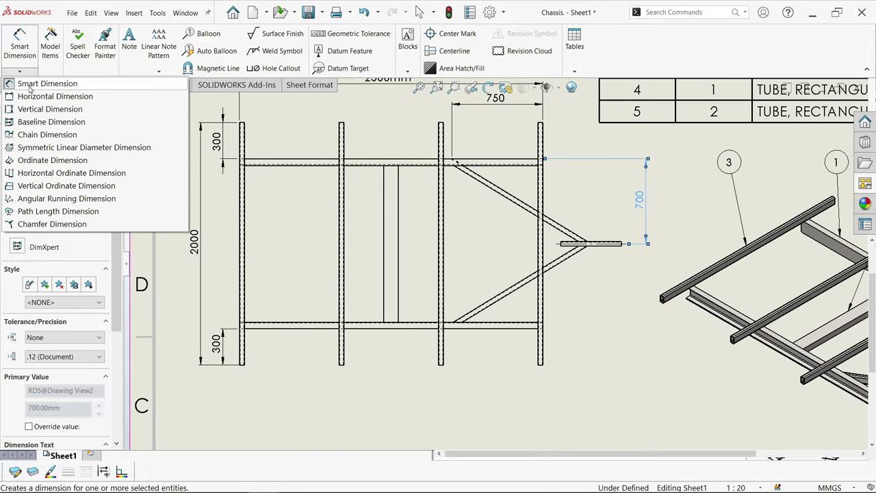
left_click(33, 135)
scroll(411, 346, "down", 6)
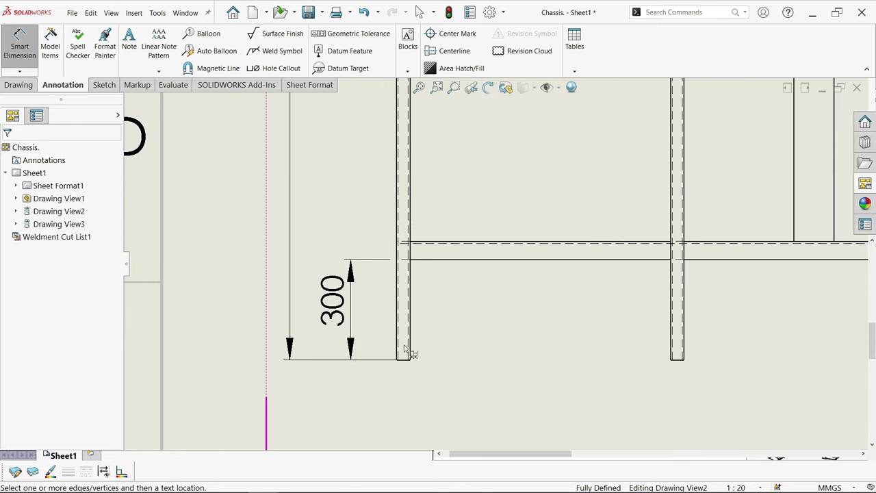
scroll(431, 336, "down", 2)
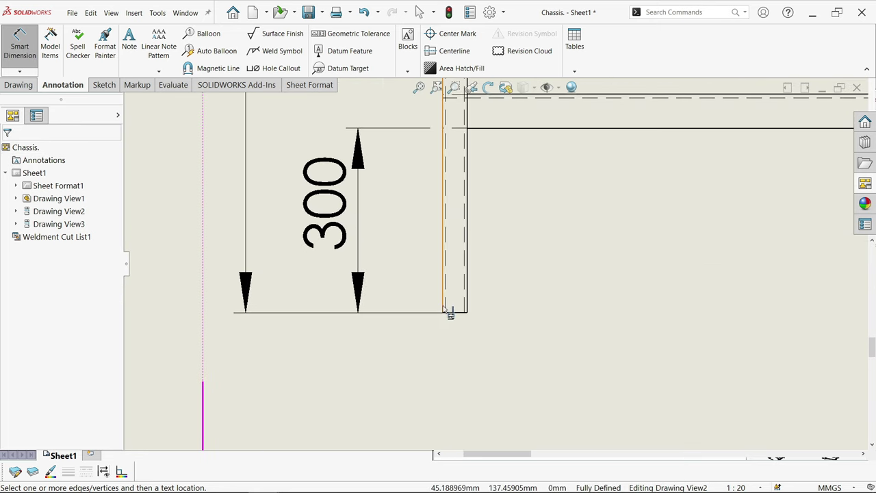
scroll(547, 332, "up", 3)
scroll(763, 291, "down", 1)
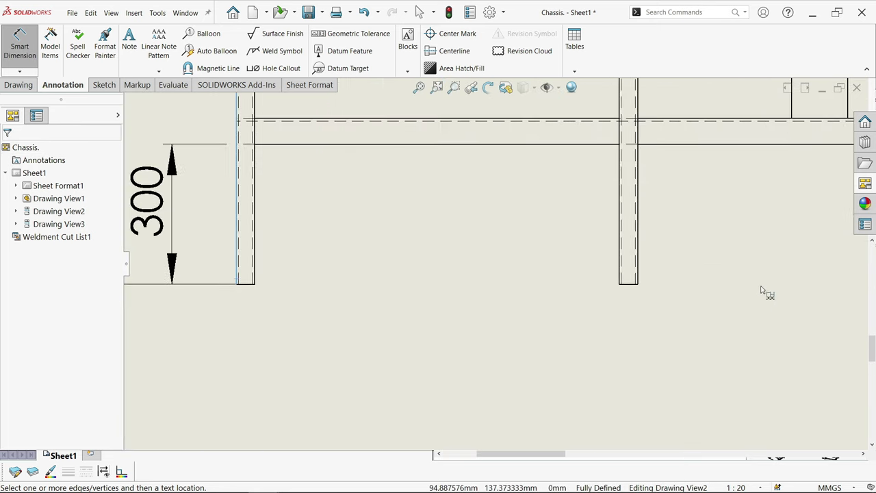
scroll(761, 291, "down", 1)
left_click(590, 272)
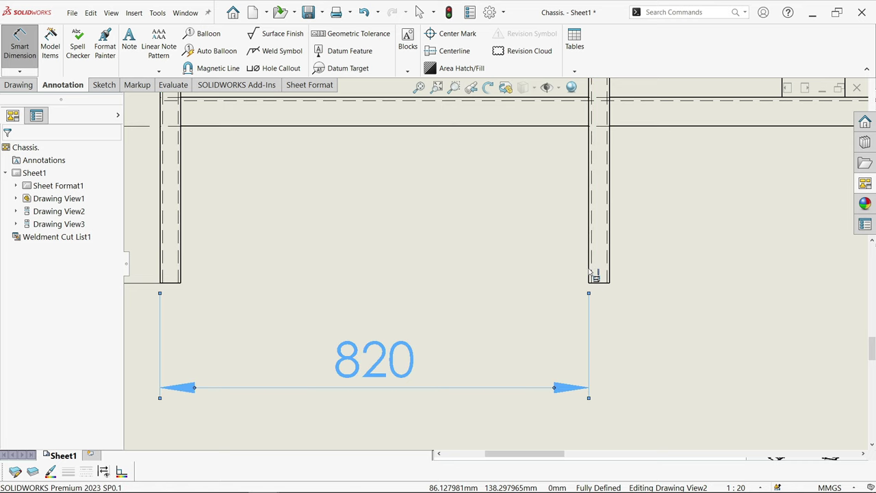
left_click(469, 362)
- Chain the second and third 820 spacings to the remaining vertical tubes and confirm
scroll(616, 341, "up", 3)
scroll(695, 275, "down", 2)
scroll(694, 276, "down", 4)
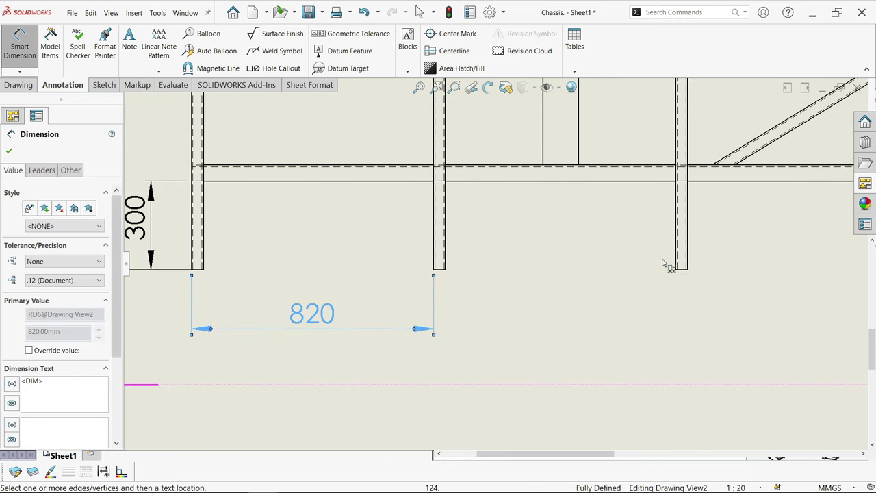
left_click(633, 270)
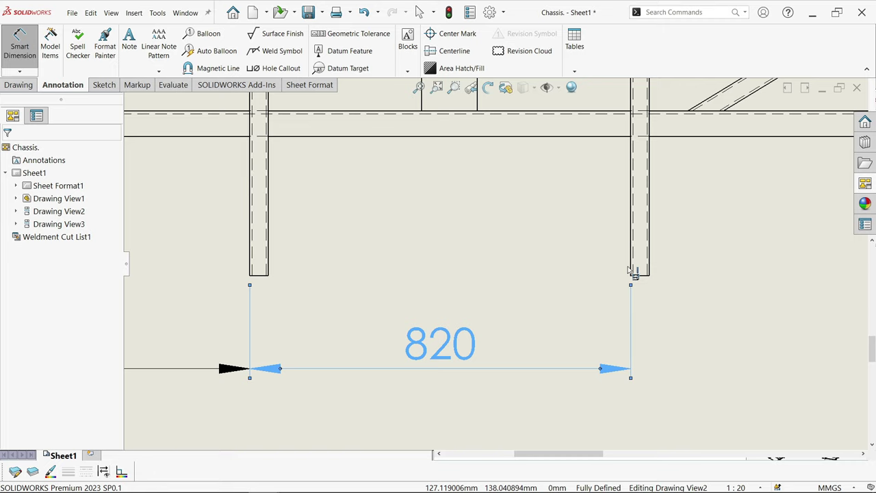
left_click(440, 347)
scroll(684, 286, "up", 3)
scroll(731, 269, "down", 3)
scroll(731, 269, "down", 2)
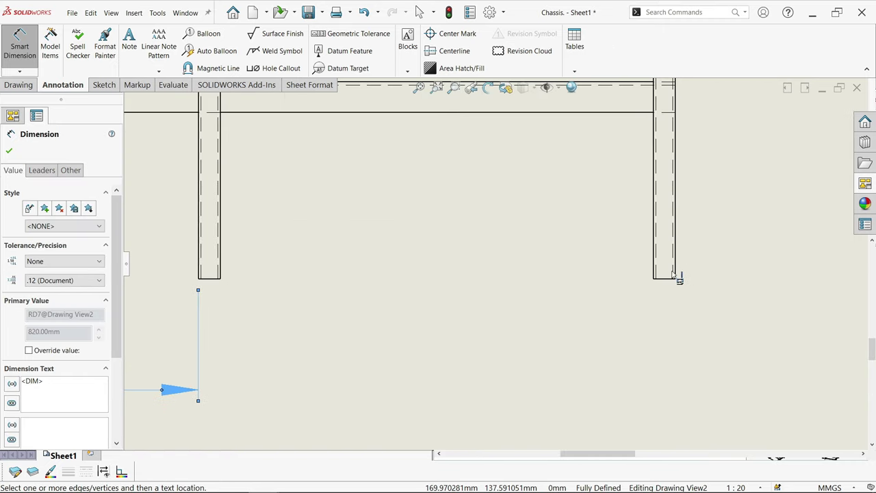
left_click(655, 274)
left_click(581, 333)
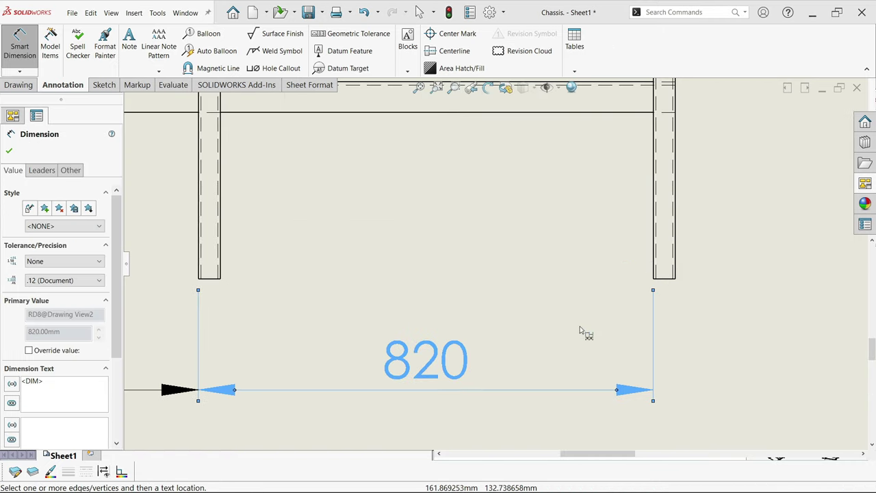
scroll(518, 352, "up", 3)
scroll(283, 299, "up", 2)
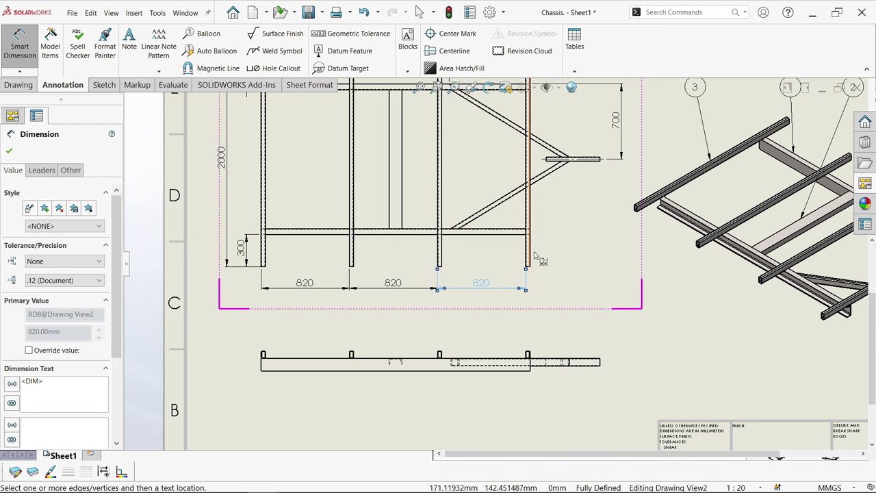
scroll(552, 228, "down", 2)
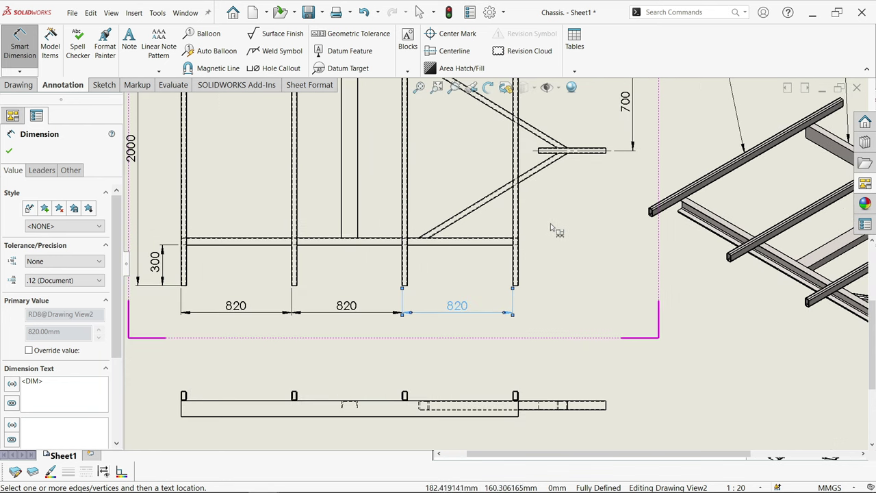
left_click(9, 150)
- Dimension the 150 gap from the tube end to the vertical member in the top view
left_click(20, 42)
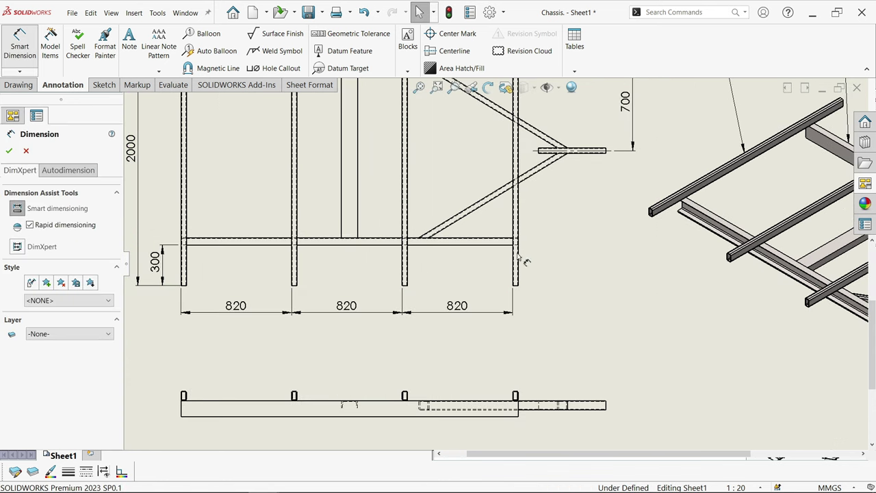
scroll(566, 191, "down", 1)
scroll(544, 205, "down", 5)
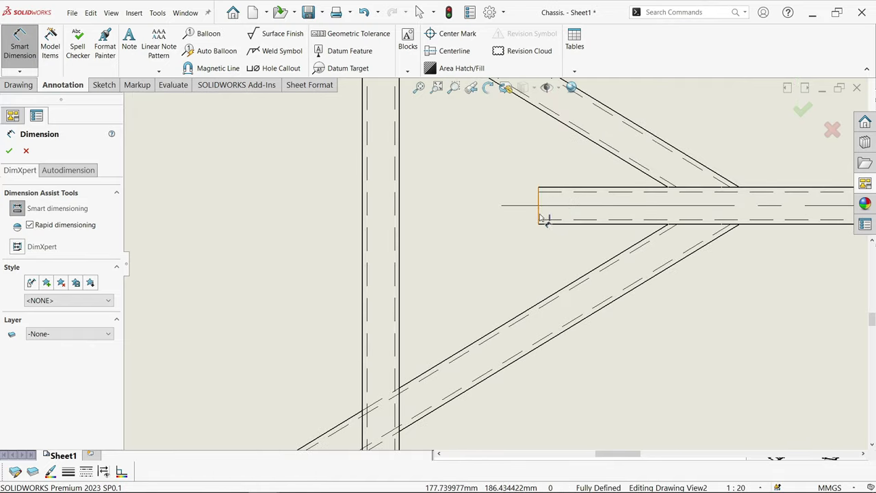
left_click(539, 214)
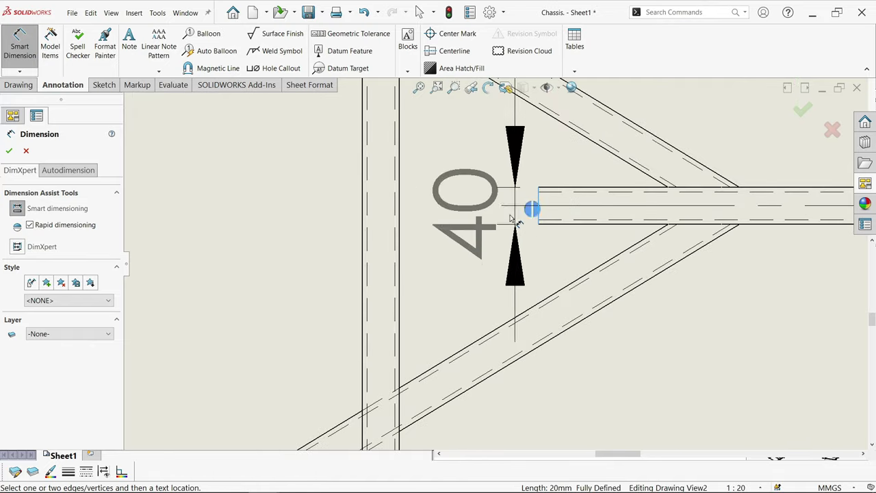
left_click(399, 236)
scroll(457, 299, "up", 2)
scroll(493, 347, "up", 1)
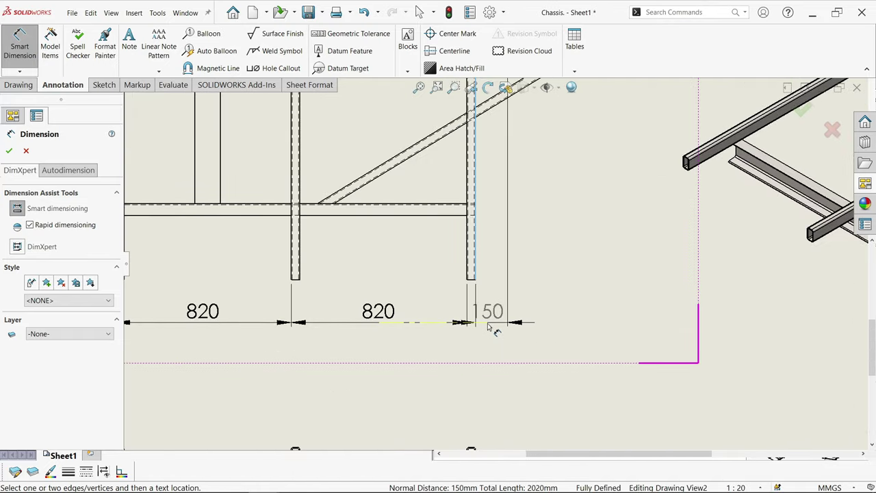
left_click(491, 317)
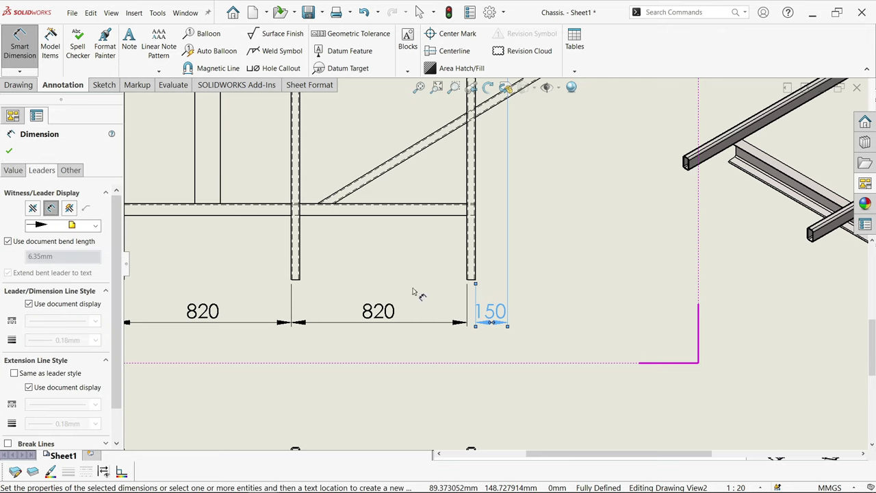
- Dimension the short tongue member as 500 below the top view
scroll(518, 190, "down", 3)
scroll(563, 186, "up", 1)
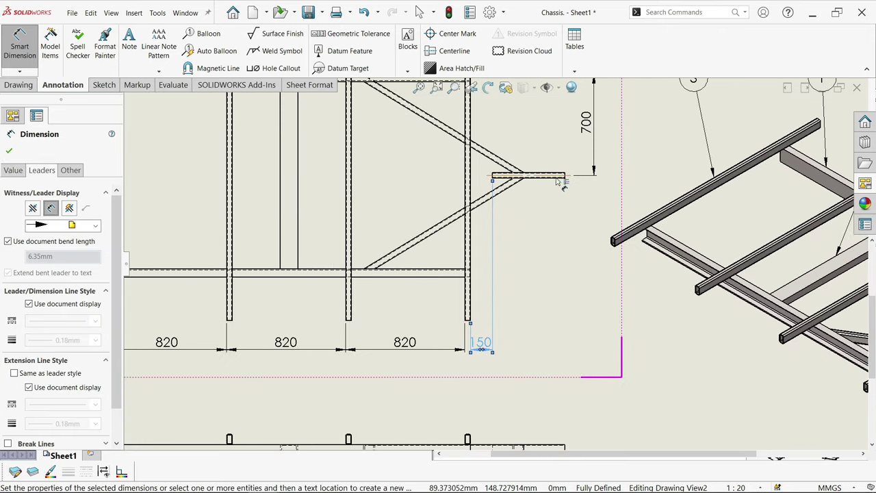
left_click(560, 181)
scroll(541, 206, "up", 3)
key("f")
scroll(488, 344, "up", 2)
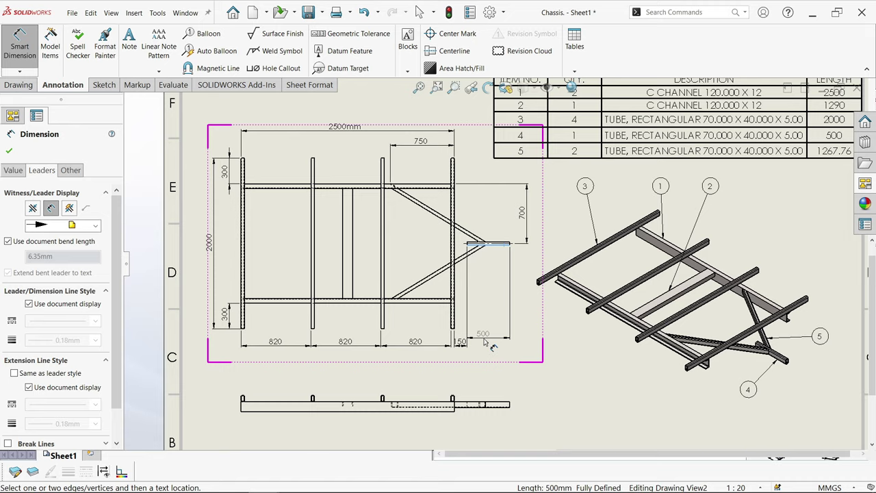
scroll(484, 342, "up", 1)
left_click(487, 349)
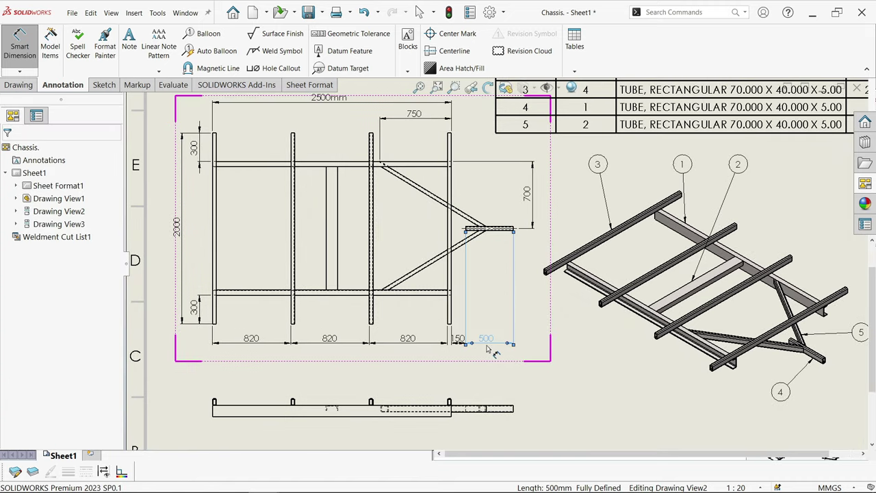
- Add the 2500 overall length dimension below the bottom view
scroll(491, 266, "down", 2)
scroll(381, 384, "up", 2)
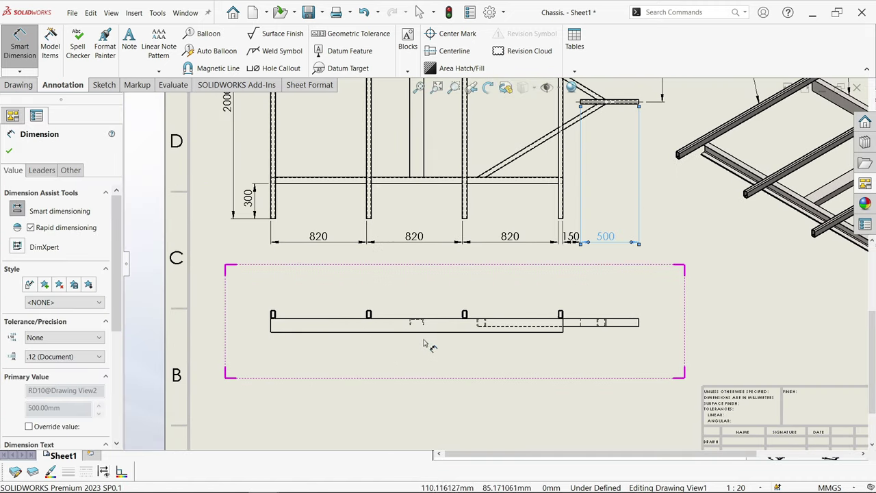
left_click(436, 331)
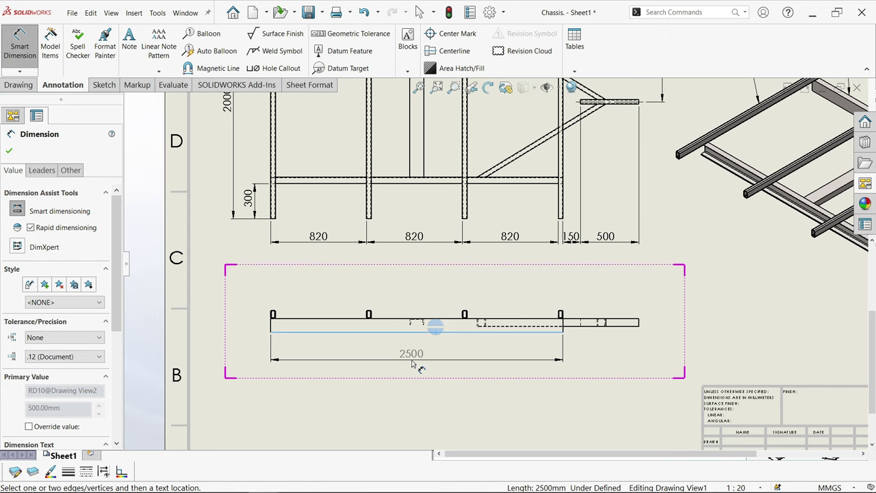
left_click(413, 364)
scroll(102, 336, "down", 3)
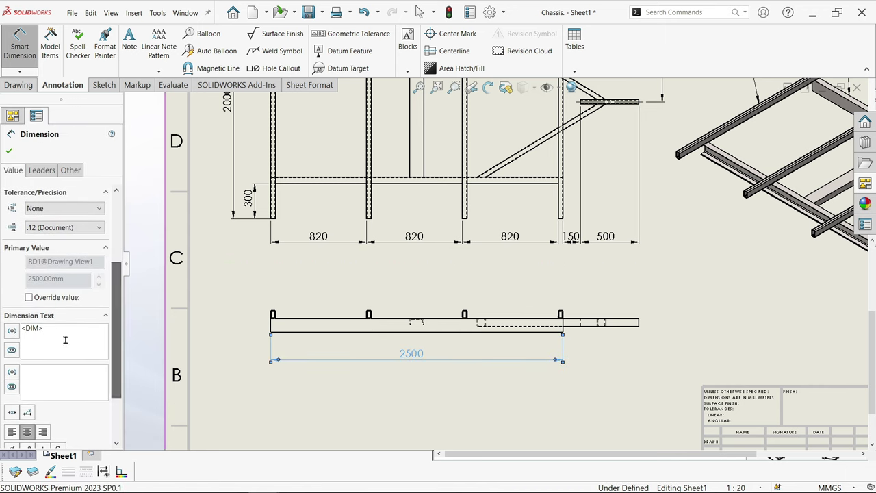
left_click(225, 307)
scroll(507, 342, "down", 5)
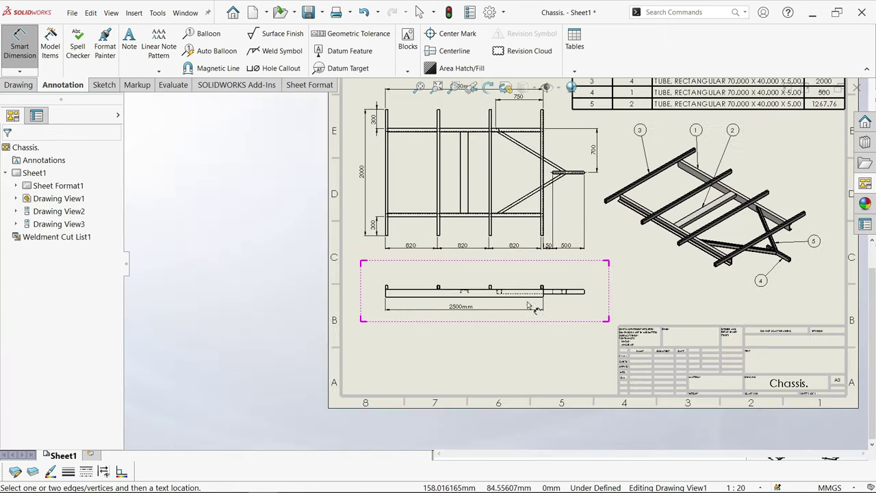
scroll(459, 210, "up", 3)
- Add a centerline between both edges of the middle cross member
left_click(452, 51)
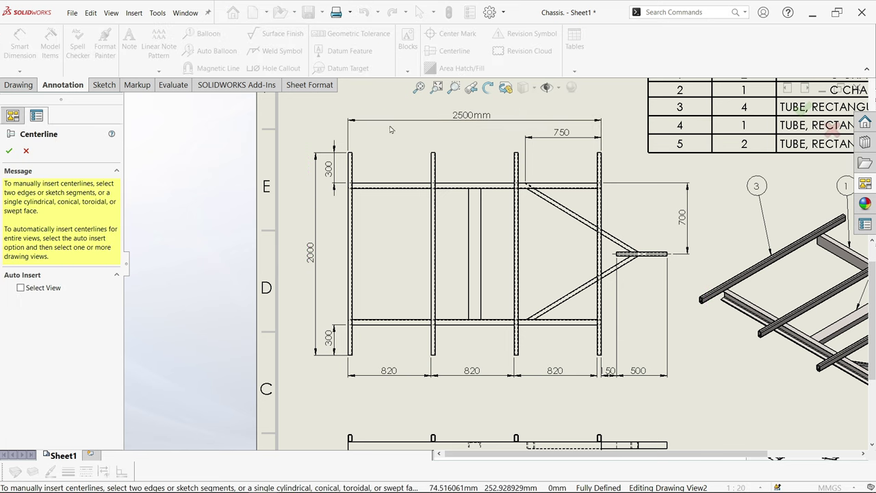
scroll(466, 295, "up", 3)
left_click(486, 287)
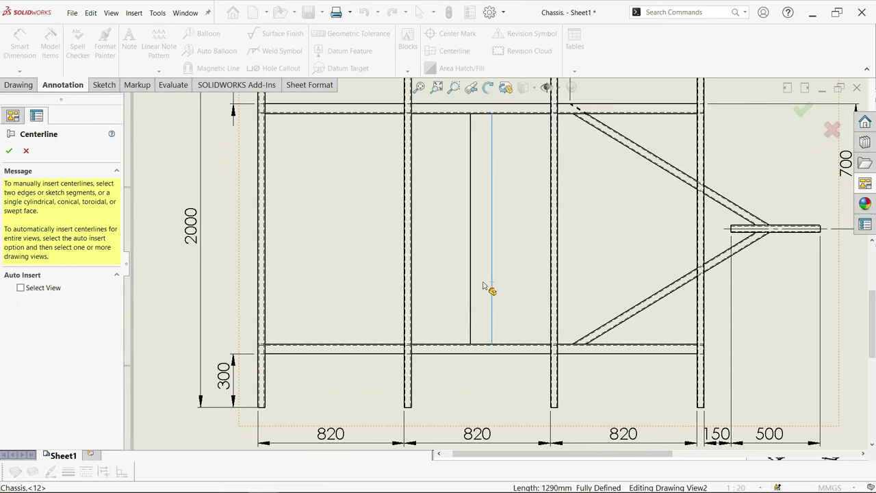
left_click(471, 282)
- Dimension the middle member centerline 1250 from the left member, placed above the frame
left_click(20, 48)
middle_click_drag(486, 131, 566, 283)
left_click(564, 283)
scroll(369, 282, "up", 4)
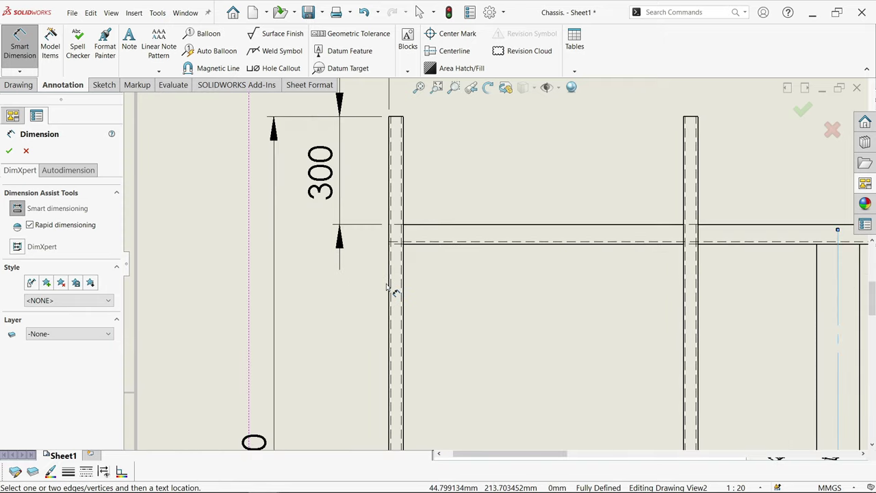
left_click(392, 290)
scroll(485, 266, "down", 4)
left_click(575, 162)
key("Escape")
scroll(405, 228, "down", 5)
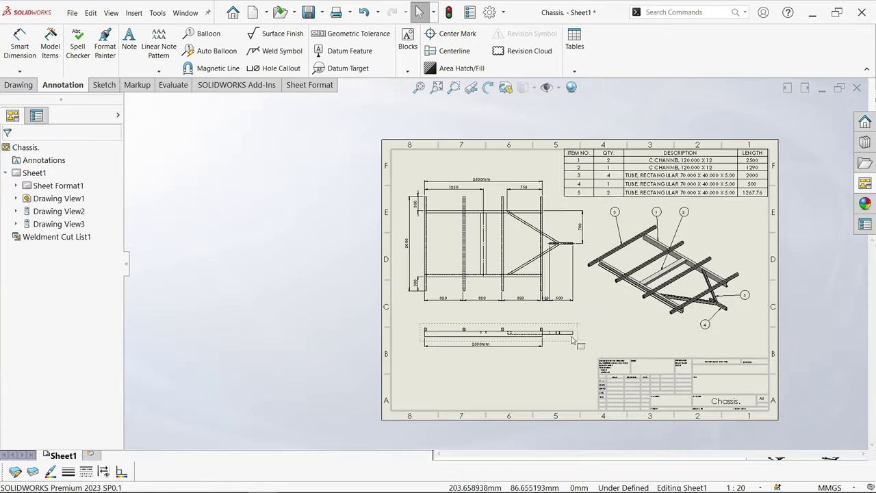
scroll(405, 228, "up", 2)
- Place a note below the side view and type its three numbered lines
left_click(129, 41)
left_click(296, 321)
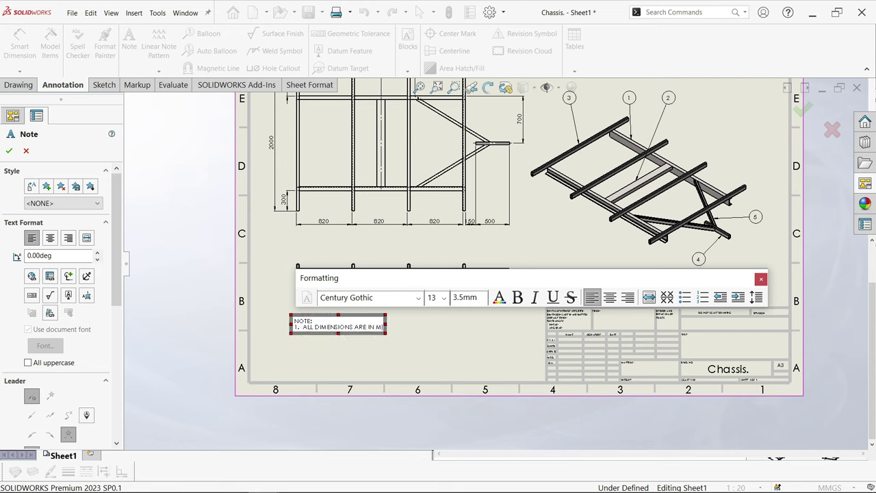
type("RS.")
key("Return")
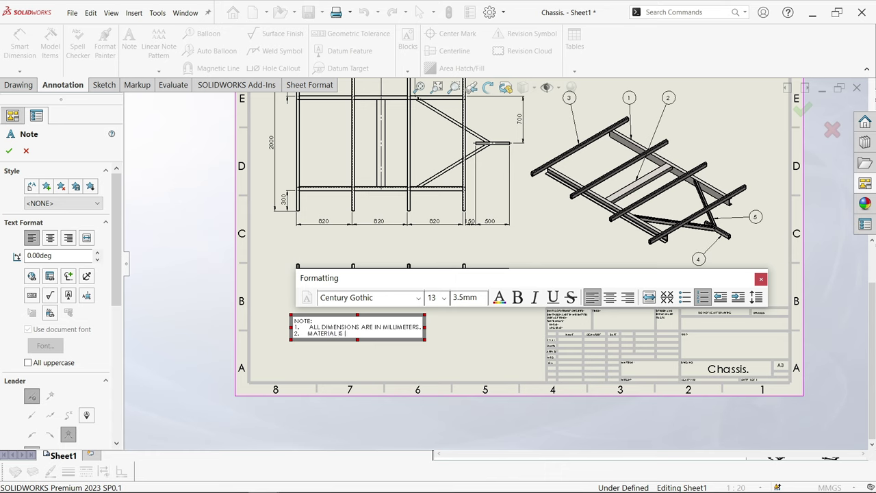
key("Return")
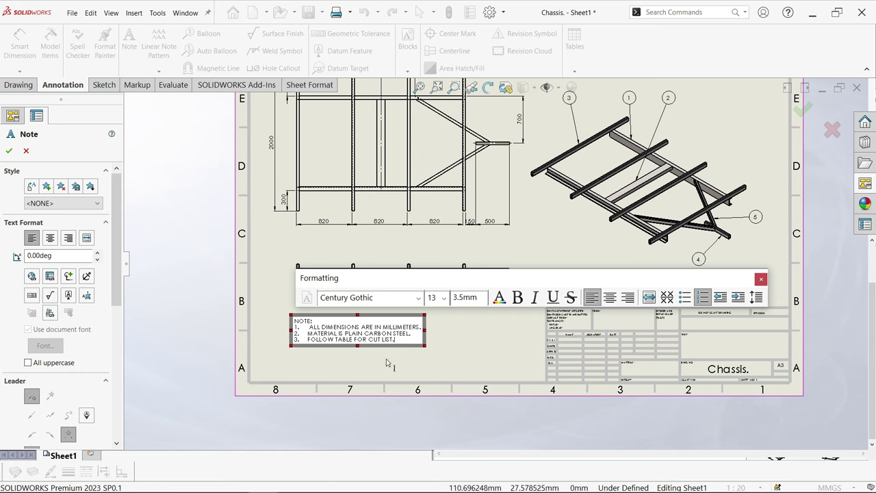
- Format all the note text as blue Times New Roman at size 20
left_click_drag(408, 341, 340, 329)
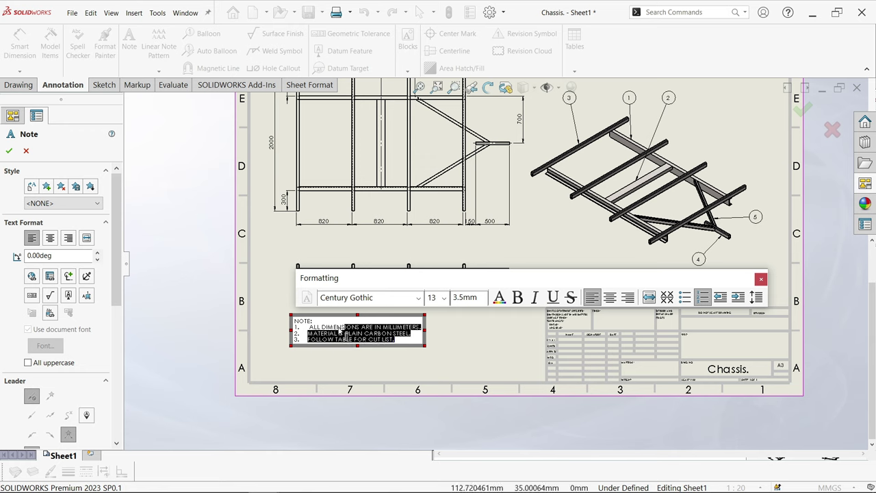
left_click(418, 298)
left_click_drag(420, 87, 420, 204)
left_click(356, 190)
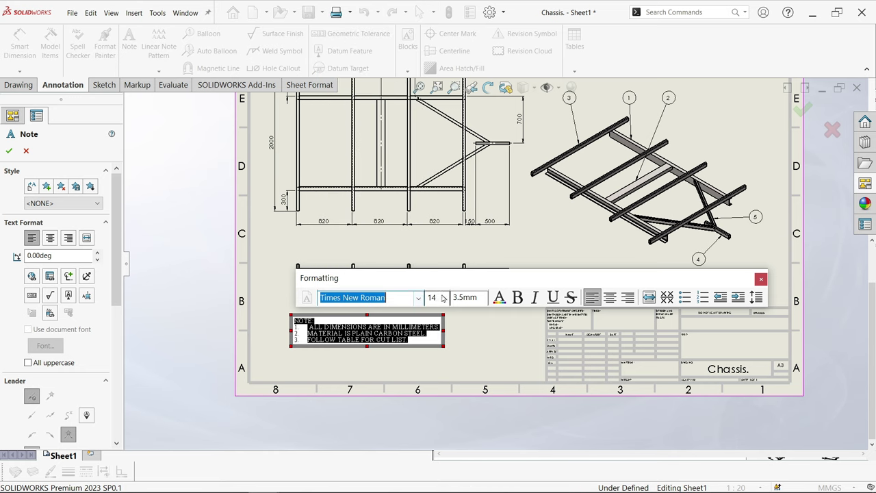
left_click(444, 298)
left_click(432, 396)
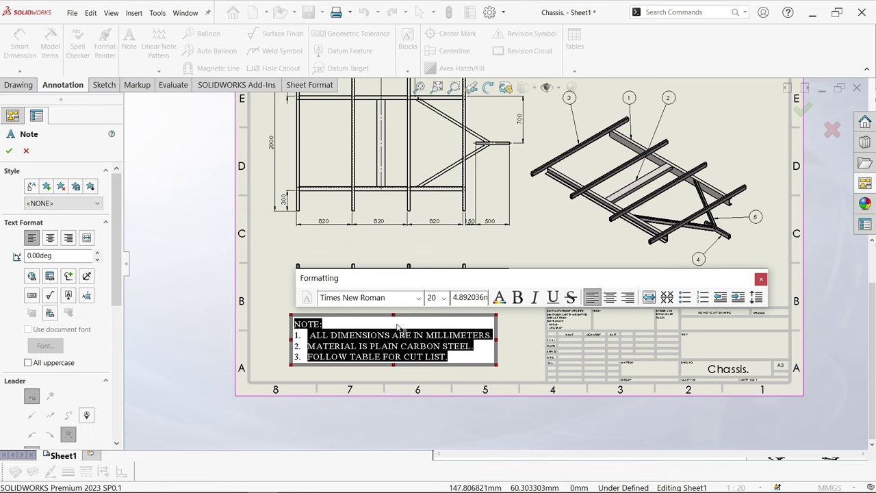
left_click(499, 299)
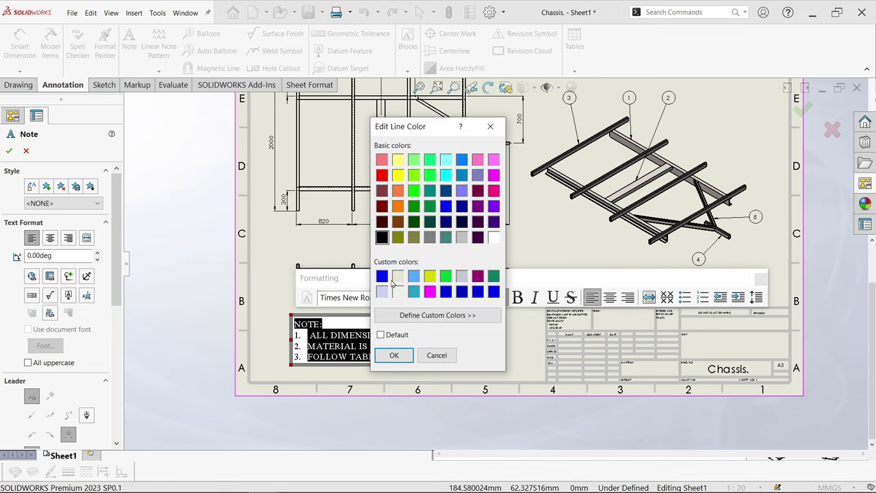
left_click(387, 356)
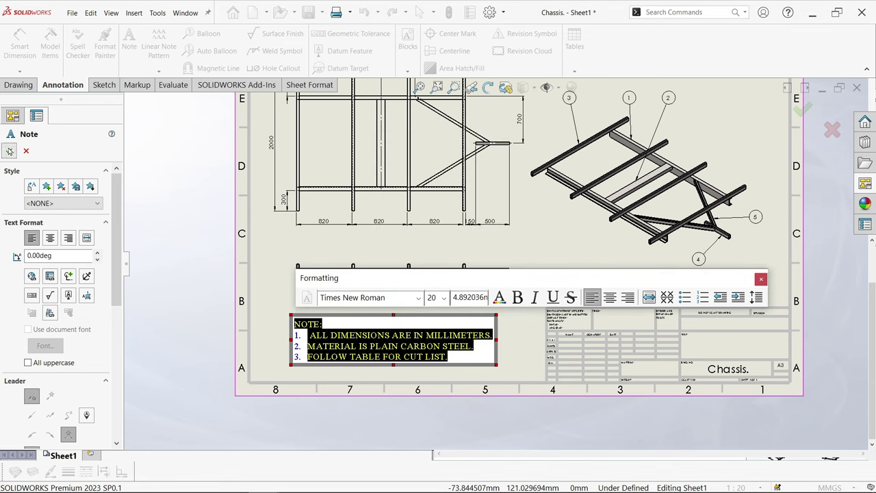
left_click(201, 239)
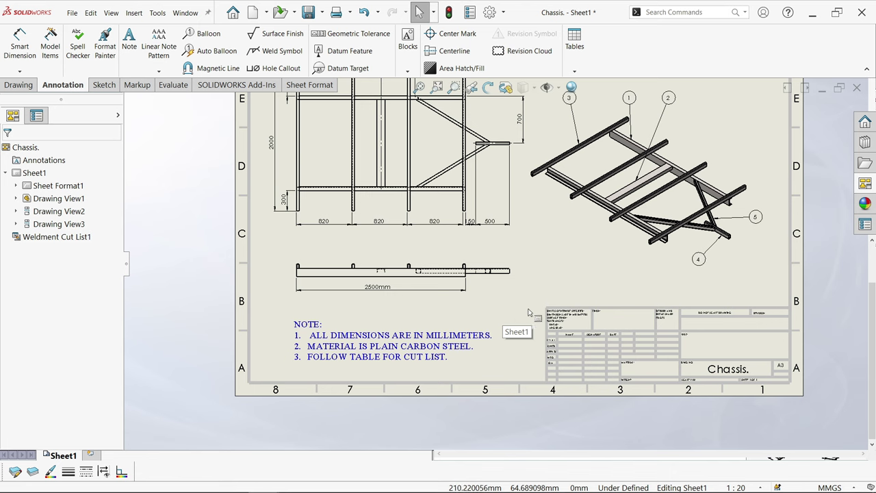
- In the sheet format, set the title block TITLE field to 'SOLIDWORKS WELDMENTS-CHASSIS'
scroll(776, 349, "down", 2)
right_click(819, 345)
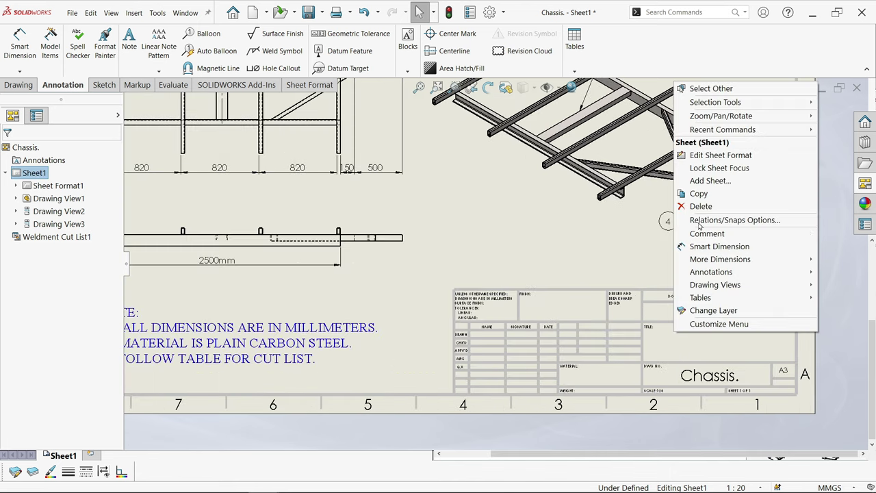
left_click(715, 156)
scroll(659, 327, "down", 3)
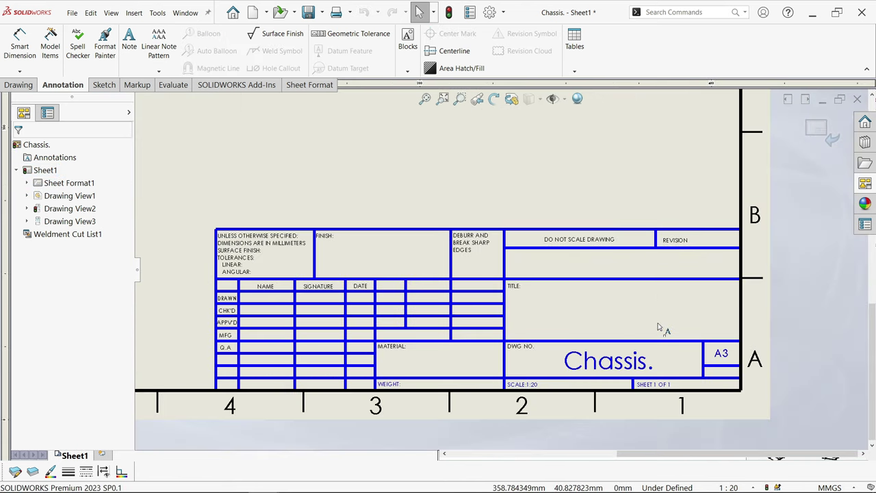
scroll(657, 322, "down", 1)
double_click(618, 302)
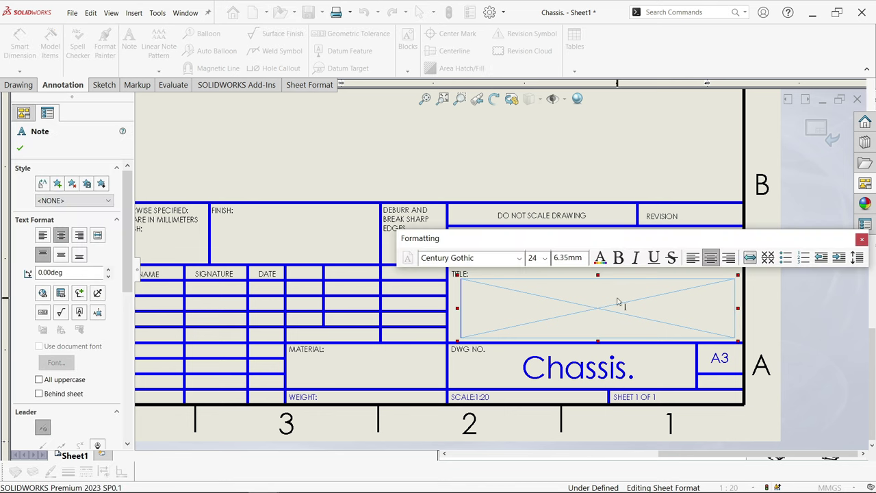
type("SOLIDW")
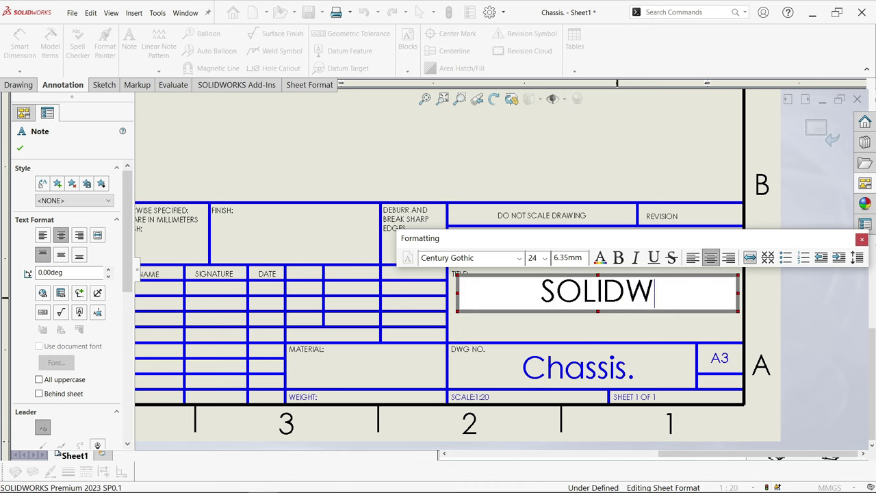
type("ORKS WEL")
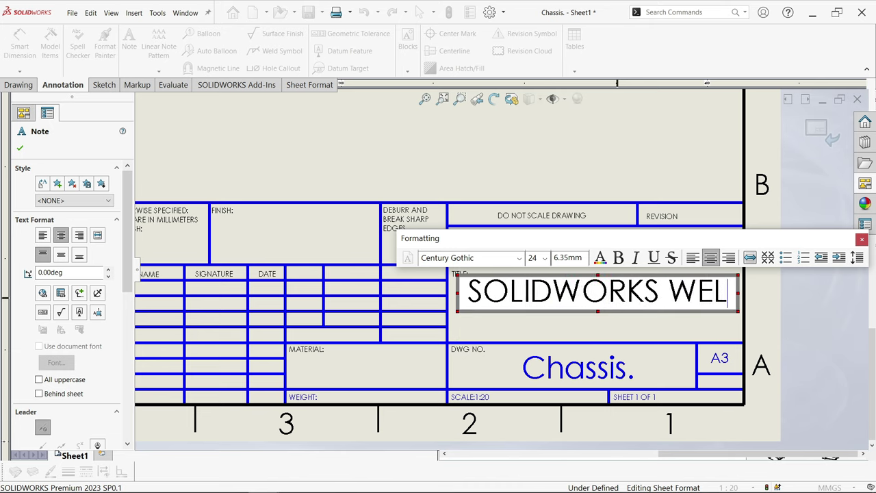
type("DMENTS-CHASSIS")
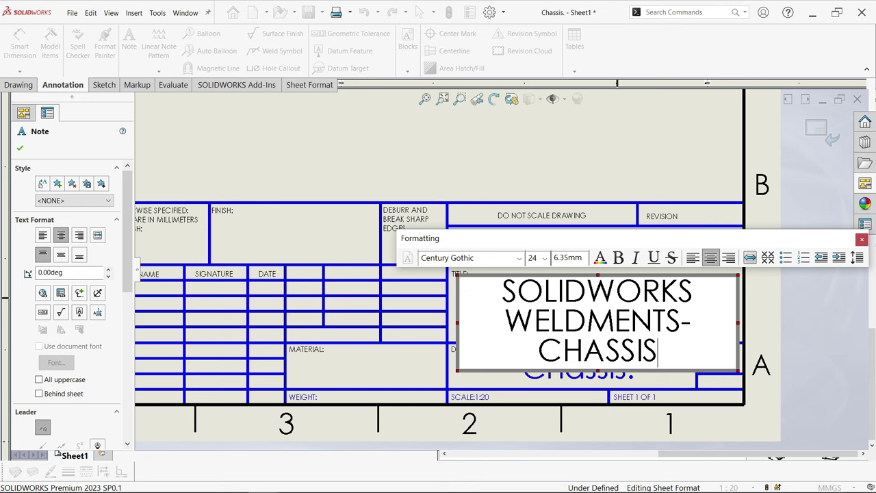
- Make the title text bold red Times New Roman at size 20
left_click_drag(661, 349, 503, 284)
left_click(519, 257)
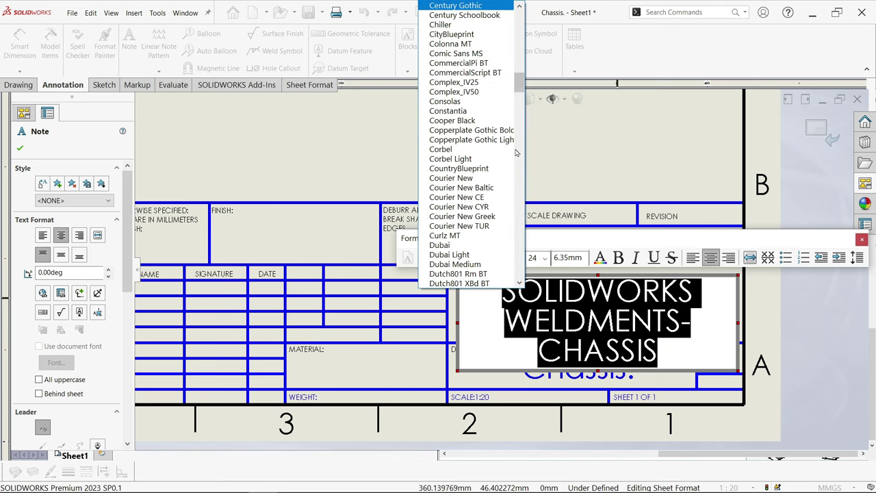
left_click_drag(523, 82, 510, 251)
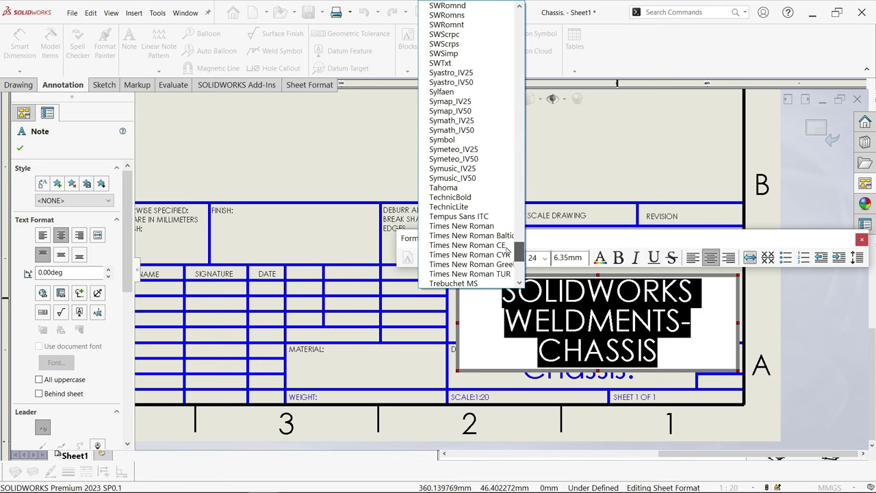
left_click(479, 226)
scroll(536, 257, "down", 1)
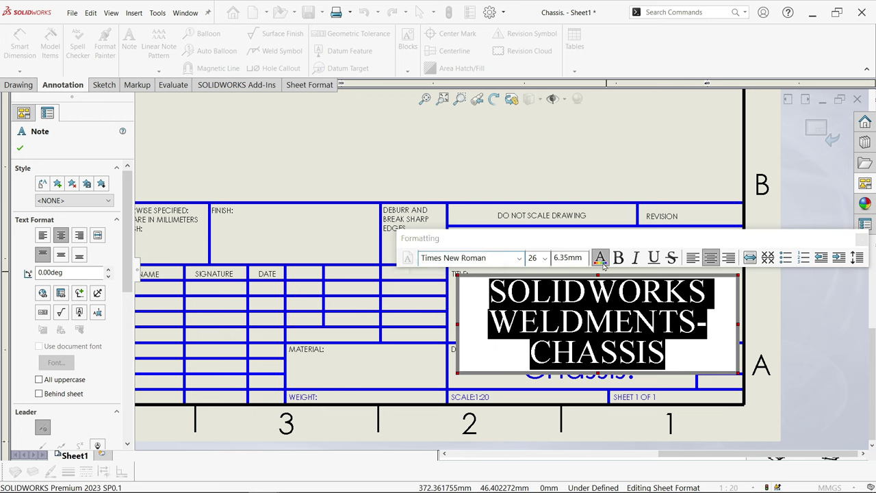
left_click(600, 257)
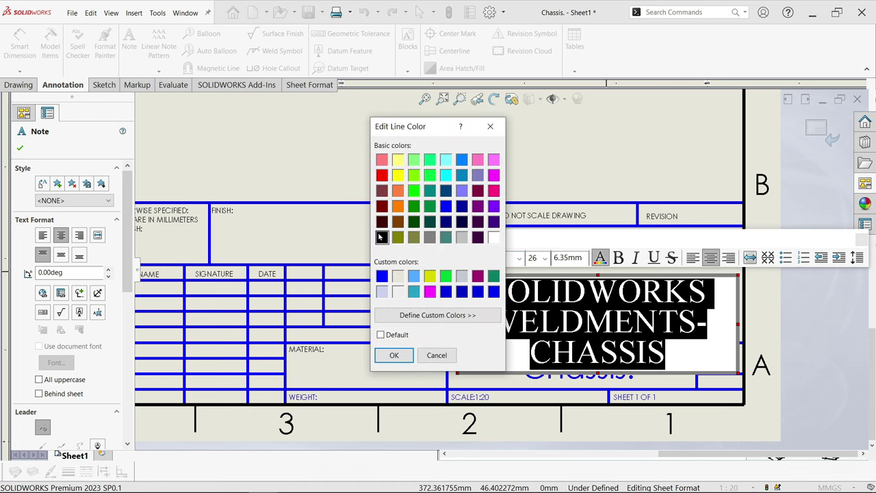
left_click(393, 355)
left_click(618, 258)
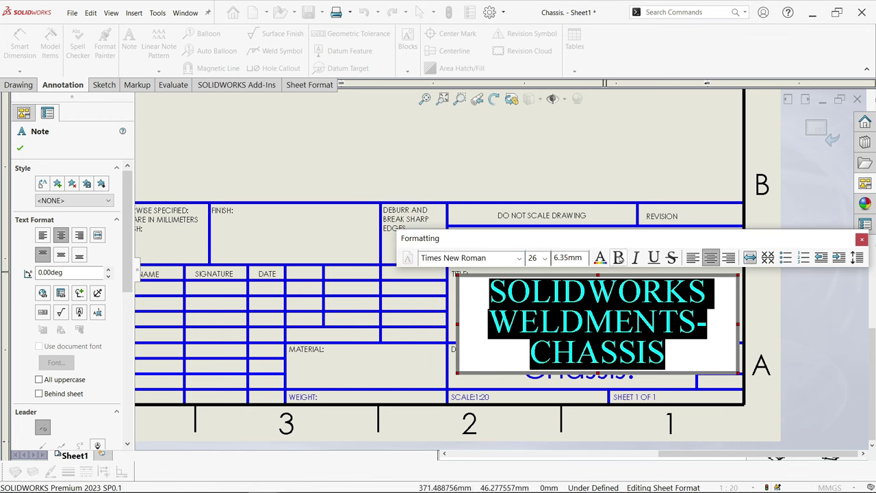
left_click(544, 257)
left_click(533, 370)
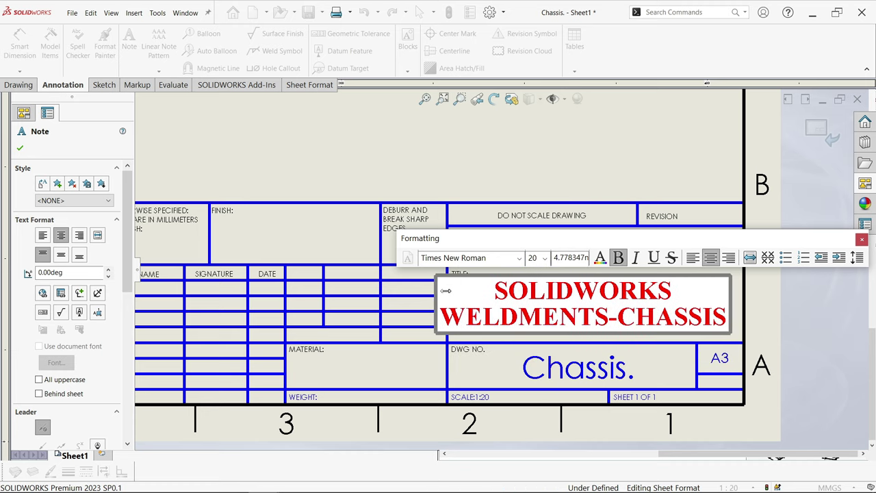
- Set the TITLE: label to size 12 and delete the DO NOT SCALE DRAWING note
scroll(400, 239, "down", 2)
double_click(483, 287)
left_click(544, 260)
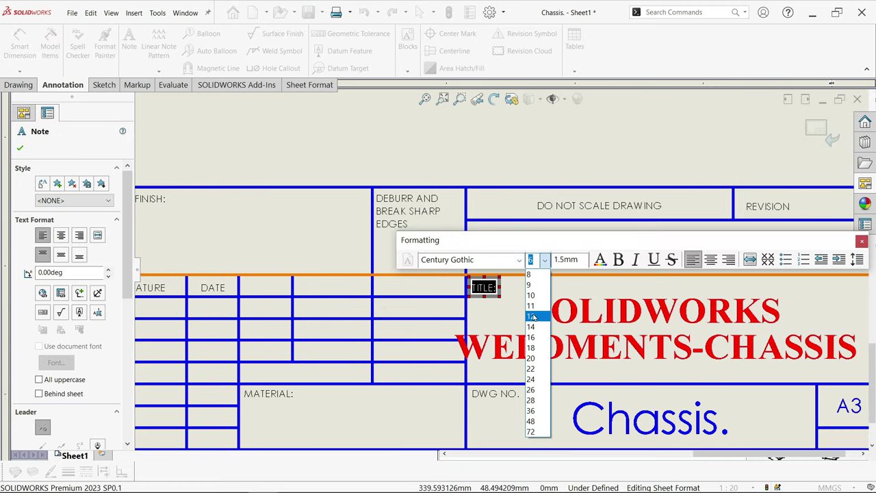
left_click(533, 316)
scroll(486, 206, "up", 2)
scroll(486, 162, "down", 2)
left_click(485, 162)
key("Delete")
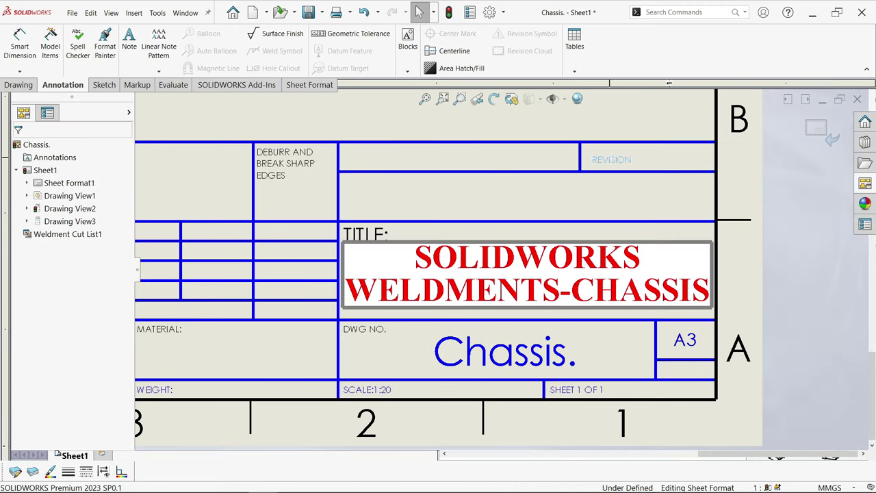
- Place a note above TITLE: containing the CAD CAM tutorial credit text
left_click(128, 39)
left_click(355, 156)
type("CAD CAM ")
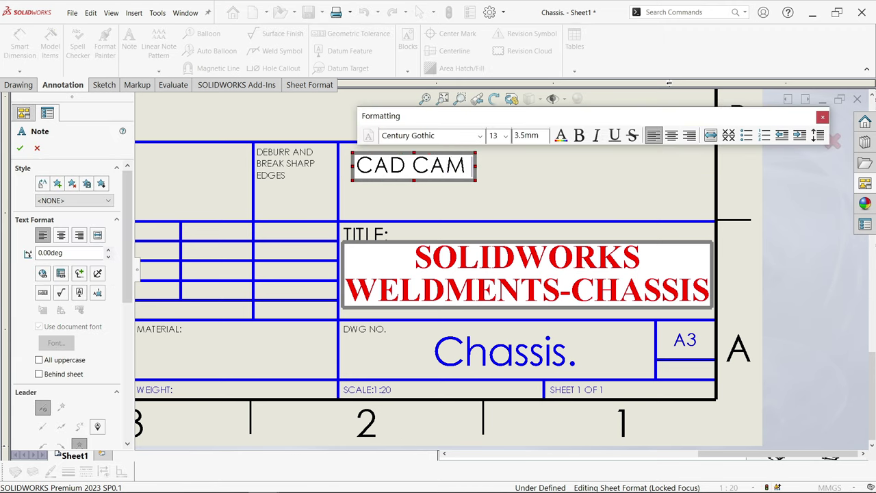
type("TUTORIAL BY MAHTABALAM")
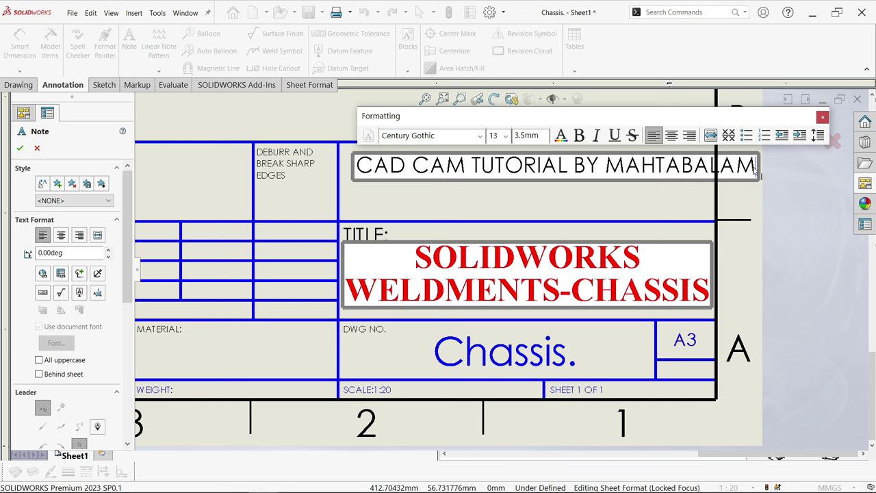
- Make the credit bold light-blue Times New Roman, size 20, wrapped onto two lines
left_click_drag(757, 171, 335, 173)
left_click(481, 136)
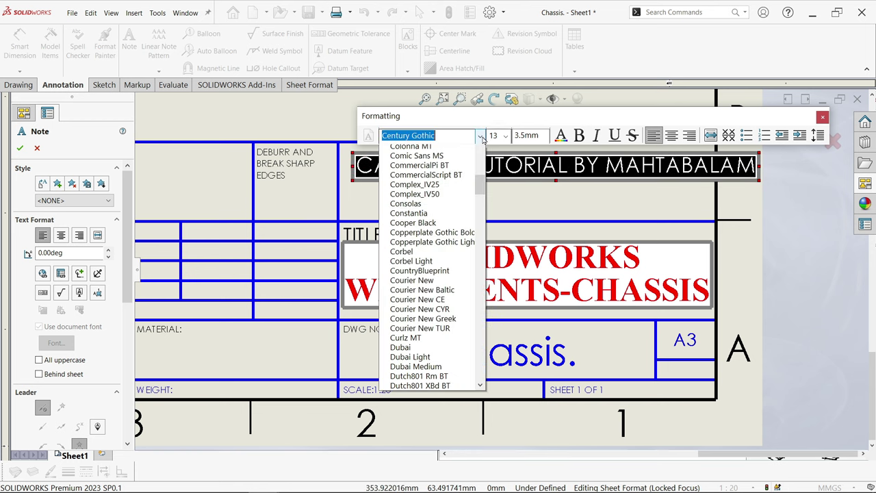
left_click_drag(481, 154, 478, 409)
left_click(421, 245)
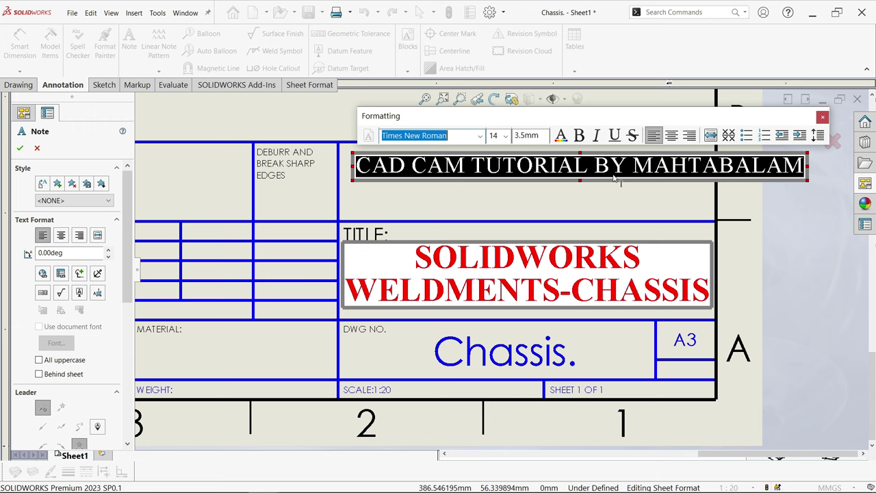
left_click(580, 136)
left_click(561, 135)
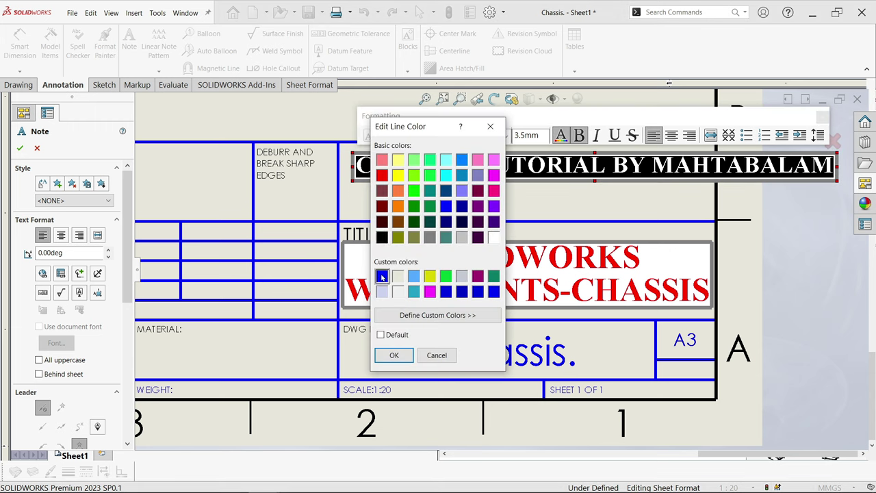
left_click(394, 356)
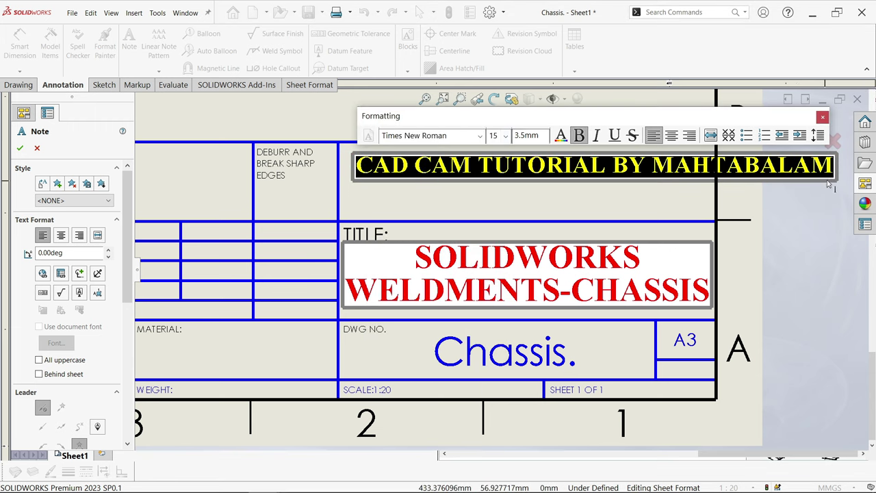
left_click_drag(836, 167, 710, 194)
left_click(506, 137)
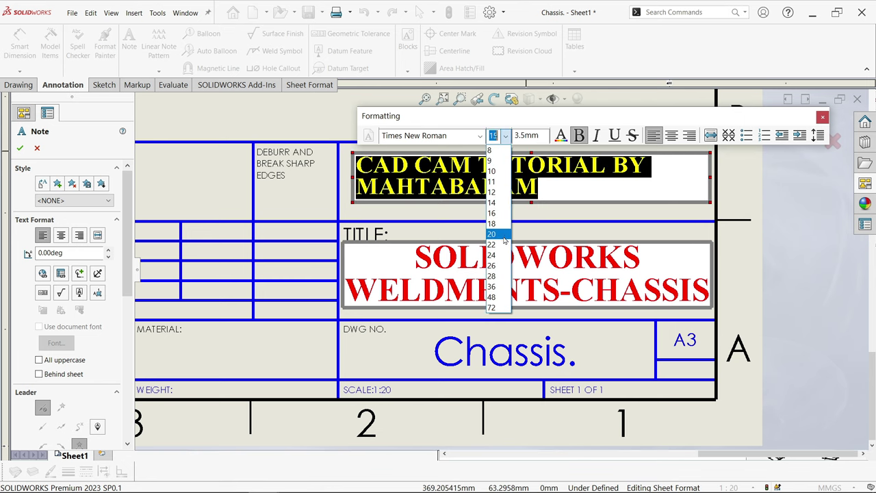
left_click(500, 235)
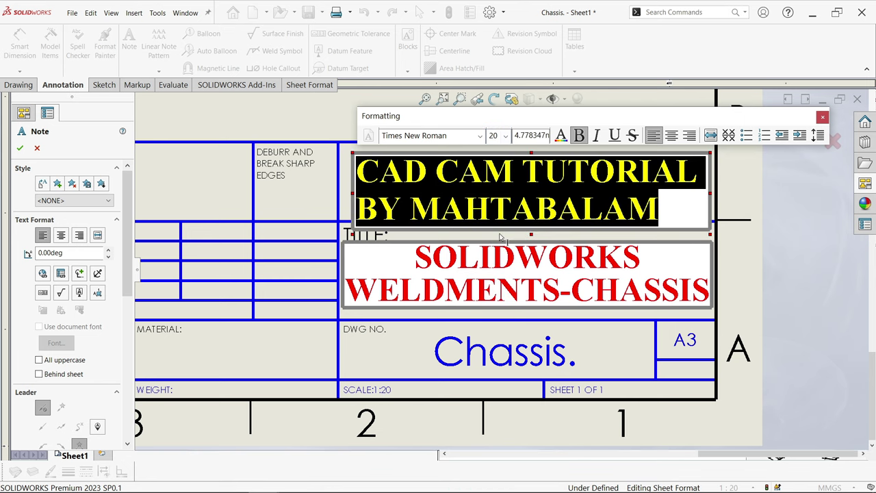
left_click(20, 149)
scroll(548, 123, "up", 1)
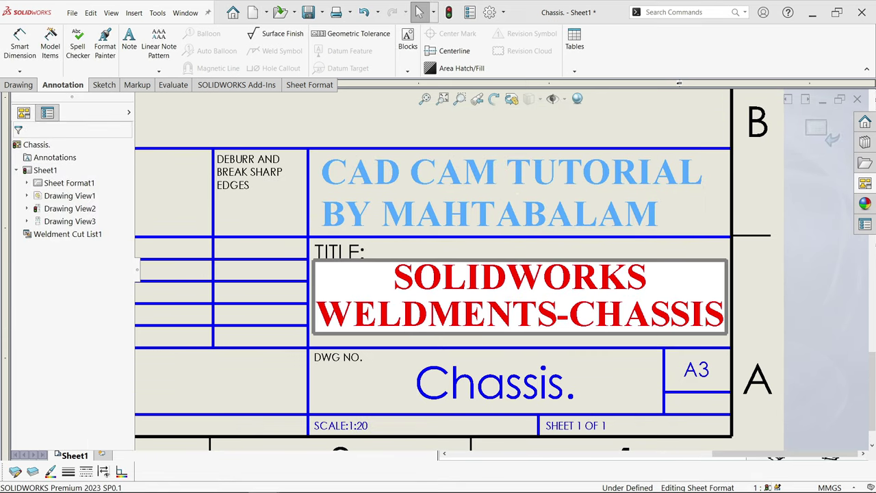
- Exit the Note tool and zoom over the full sheet to review views, cut list and notes
key("Return")
scroll(527, 241, "up", 2)
scroll(527, 241, "up", 3)
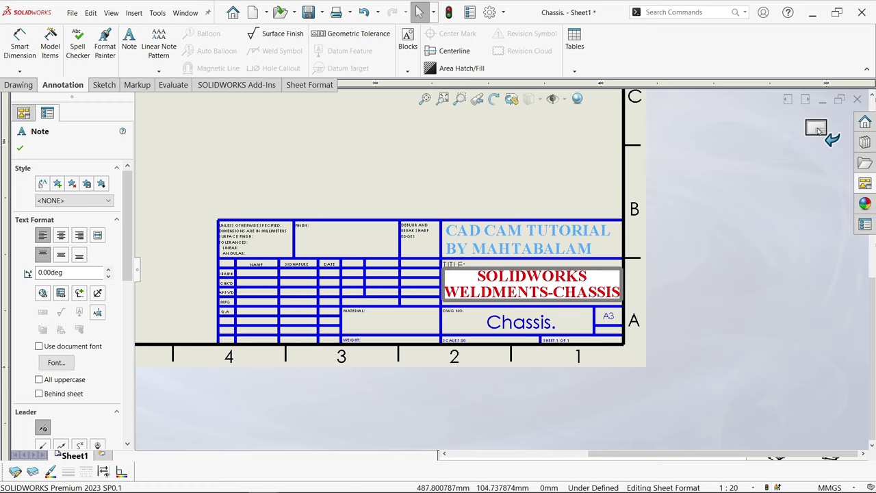
left_click(816, 126)
scroll(733, 215, "up", 5)
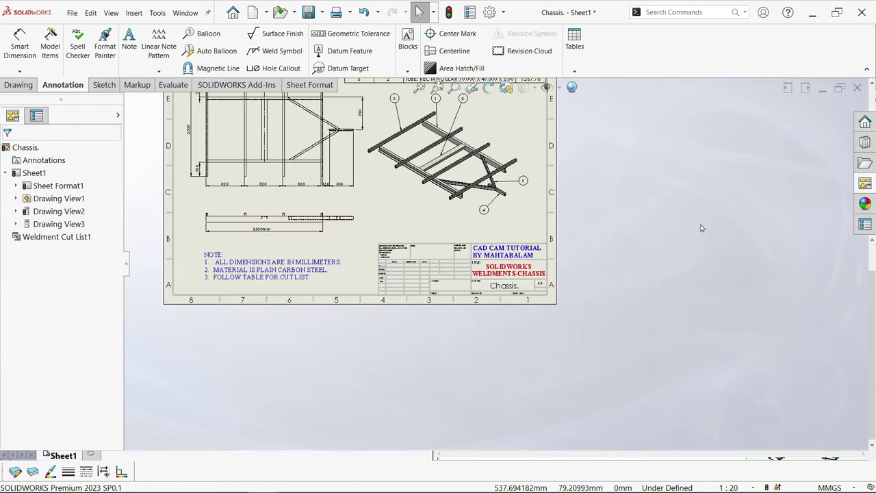
scroll(362, 161, "down", 3)
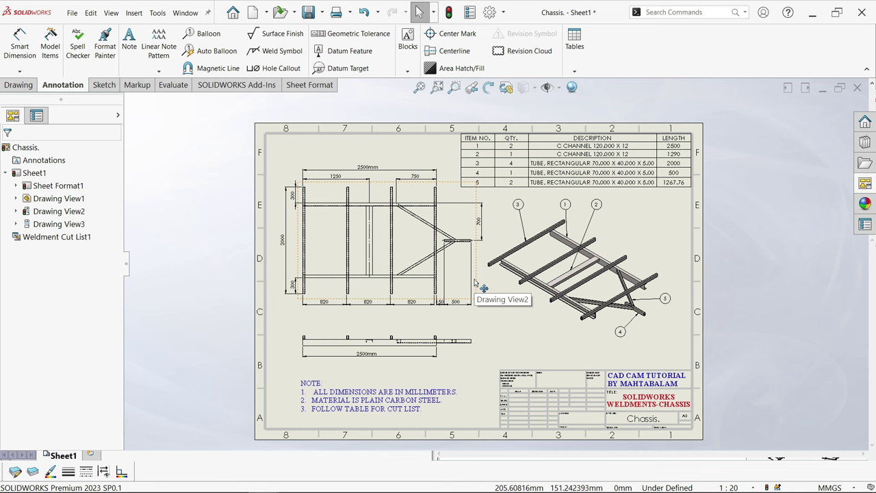
scroll(475, 282, "down", 1)
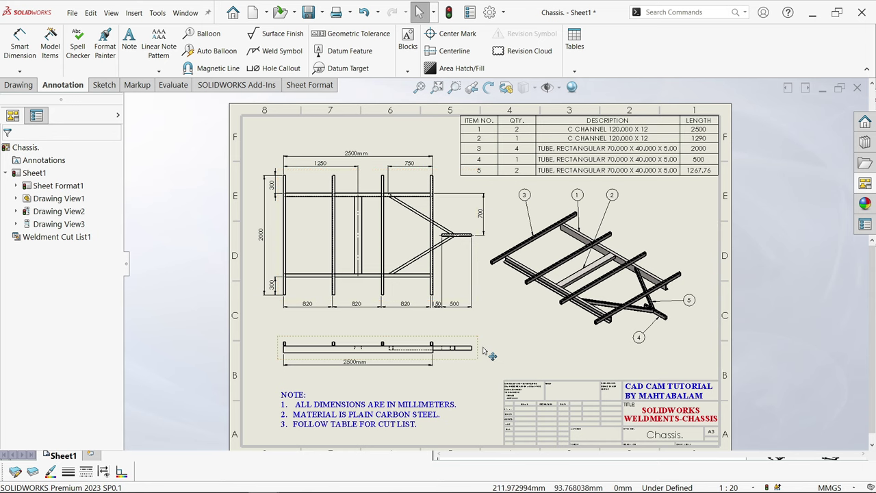
scroll(489, 356, "down", 1)
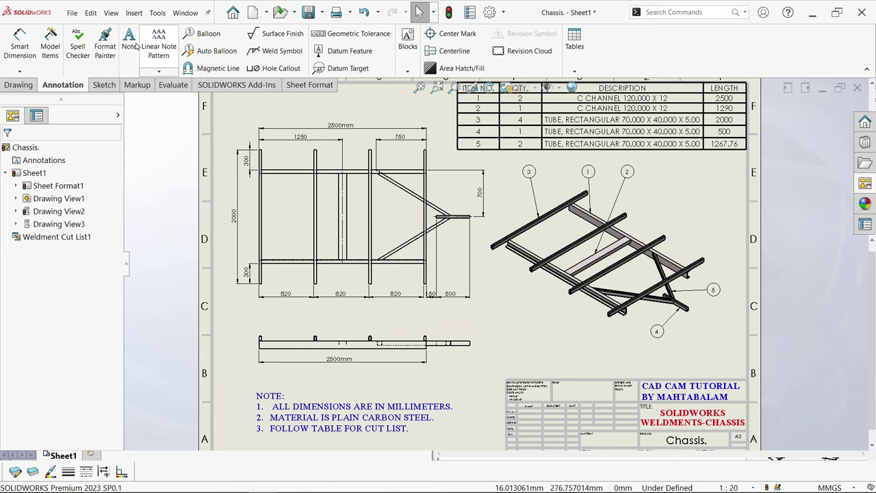
- Save the drawing as a PDF file named Chassis using Save As
left_click(322, 12)
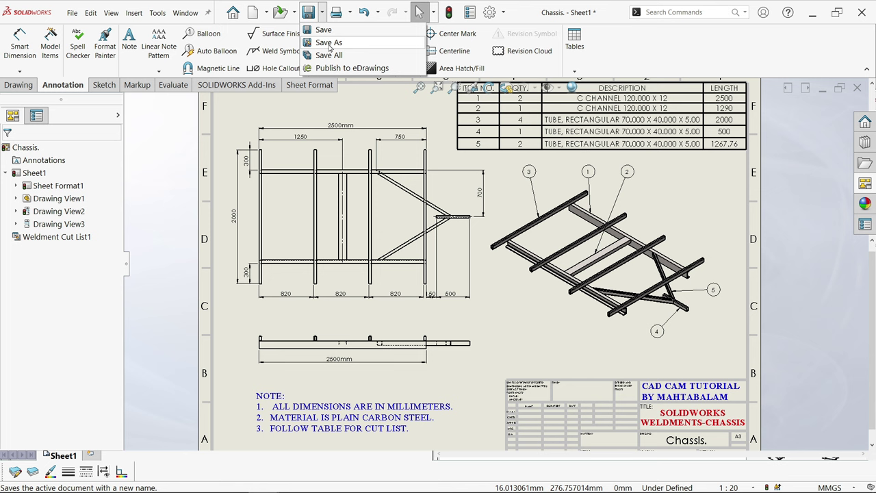
left_click(367, 282)
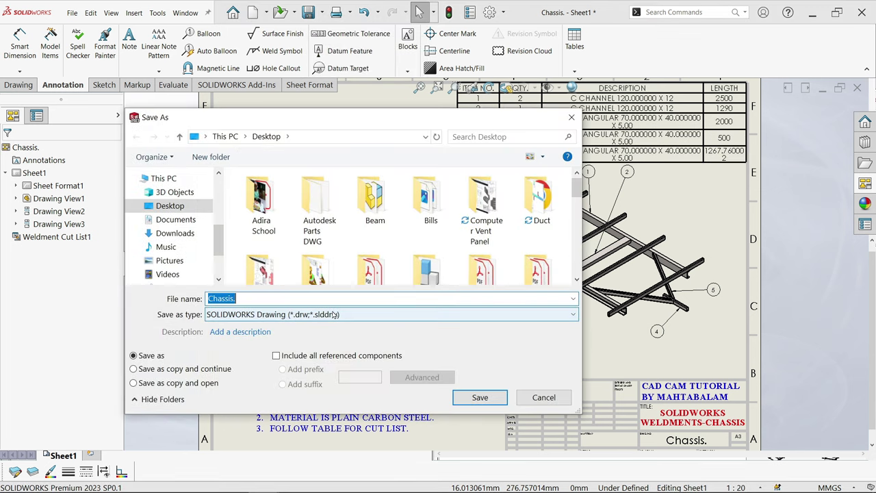
left_click(357, 314)
left_click(349, 358)
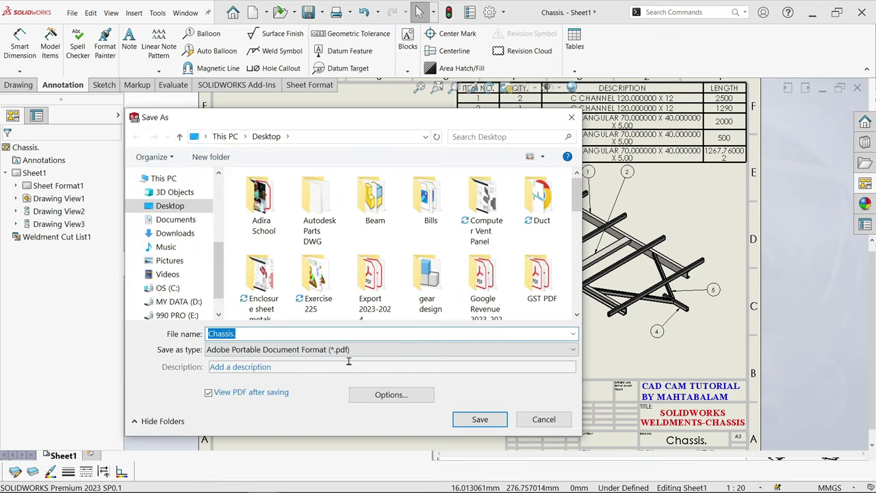
left_click(479, 419)
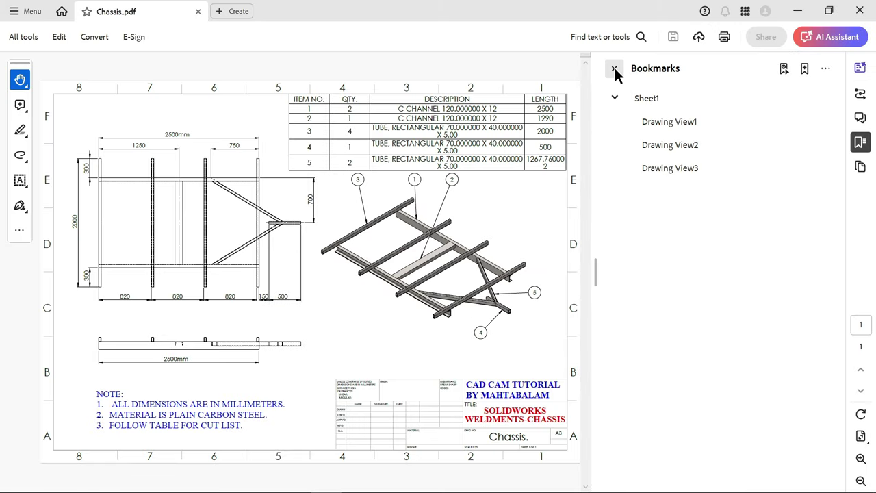
- In Acrobat, hide the Bookmarks pane and show Chassis.pdf in full screen mode
left_click(616, 68)
left_click(862, 437)
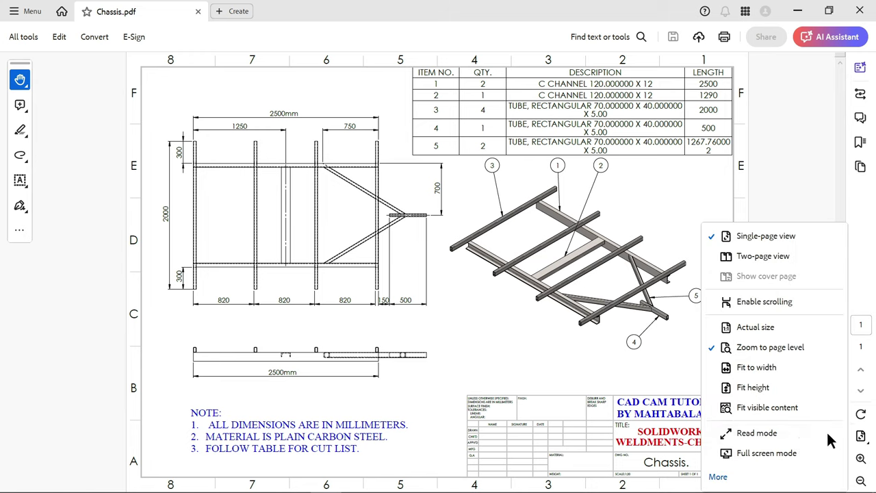
left_click(767, 453)
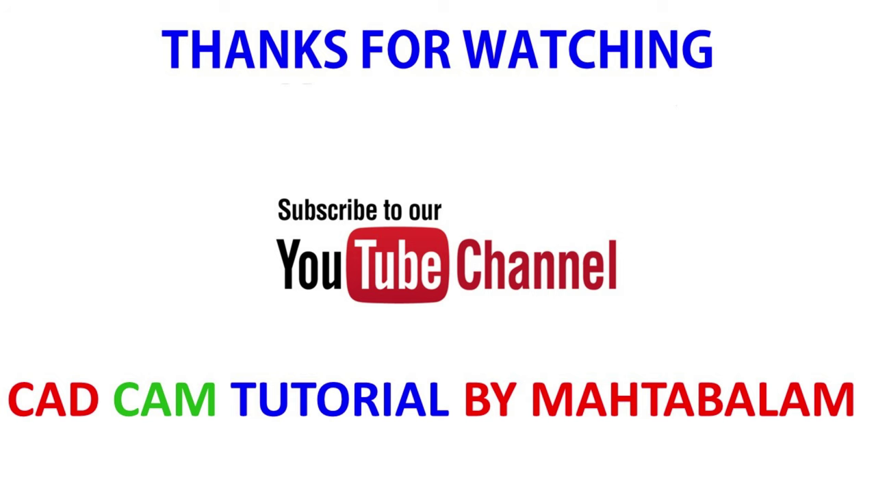